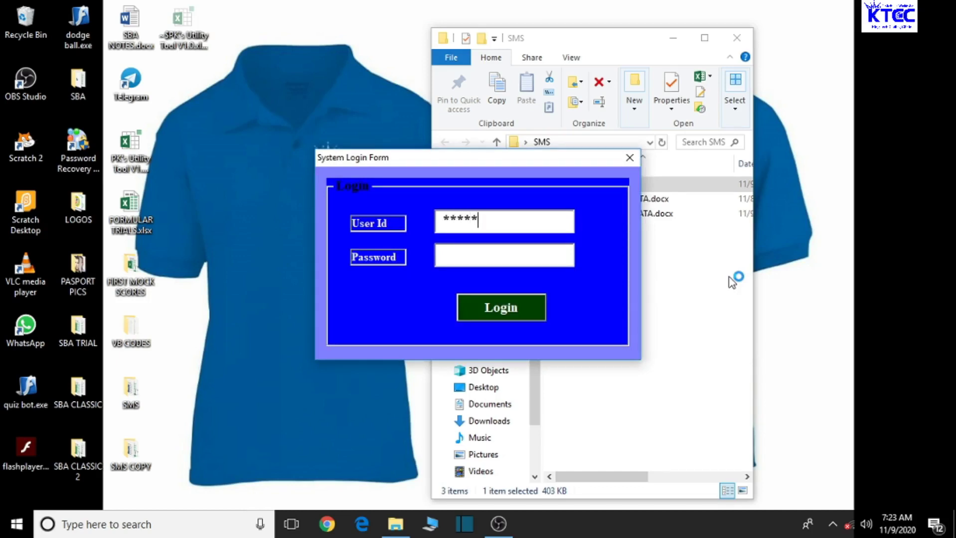
Log in to the school management system with the password and acknowledge the Login Successful message
{"action": "left_click", "coordinate": [472, 254]}
{"action": "type", "text": "*"}
{"action": "left_click", "coordinate": [488, 306]}
{"action": "left_click", "coordinate": [489, 306]}
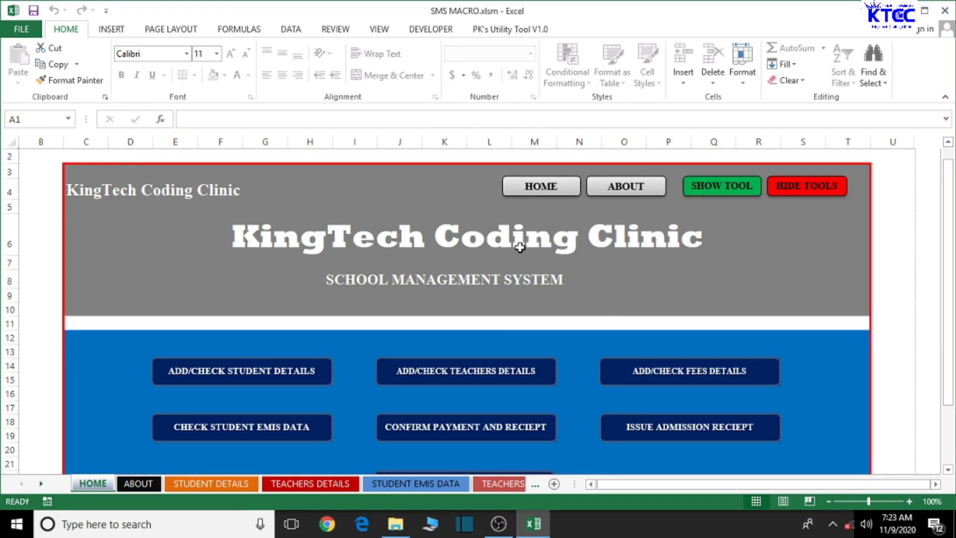
View the About the System page, return HOME, then hide the ribbon, formula bar, tabs and status bar
{"action": "left_click", "coordinate": [627, 190]}
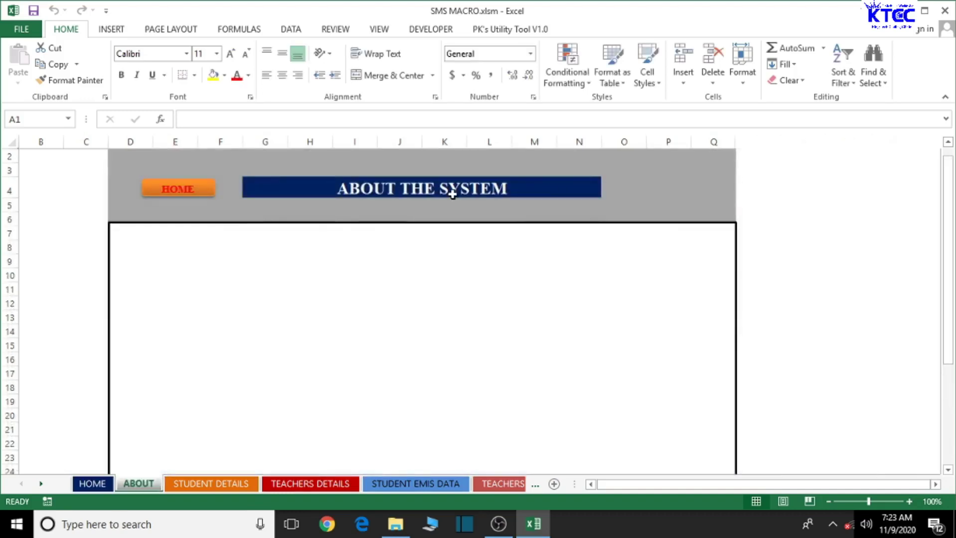
{"action": "left_click", "coordinate": [169, 188]}
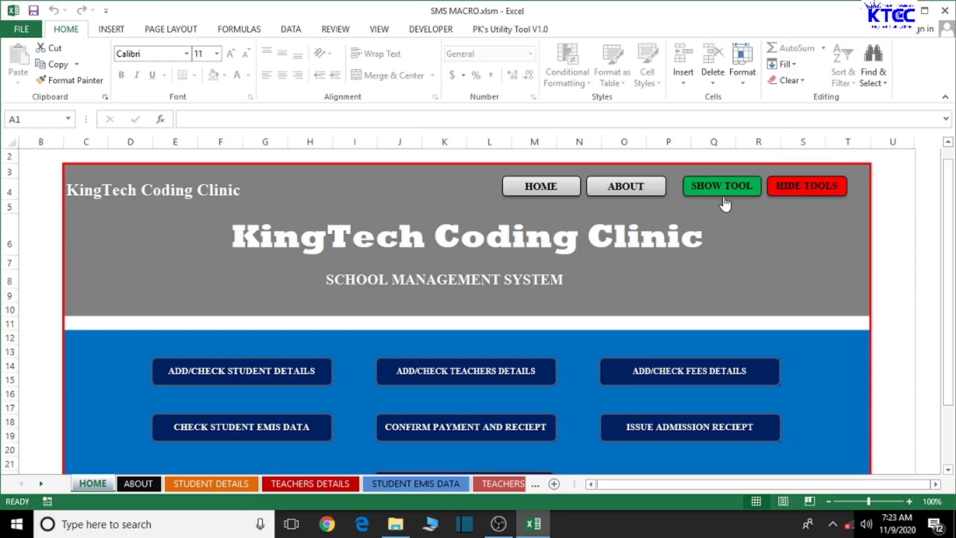
{"action": "left_click", "coordinate": [788, 185]}
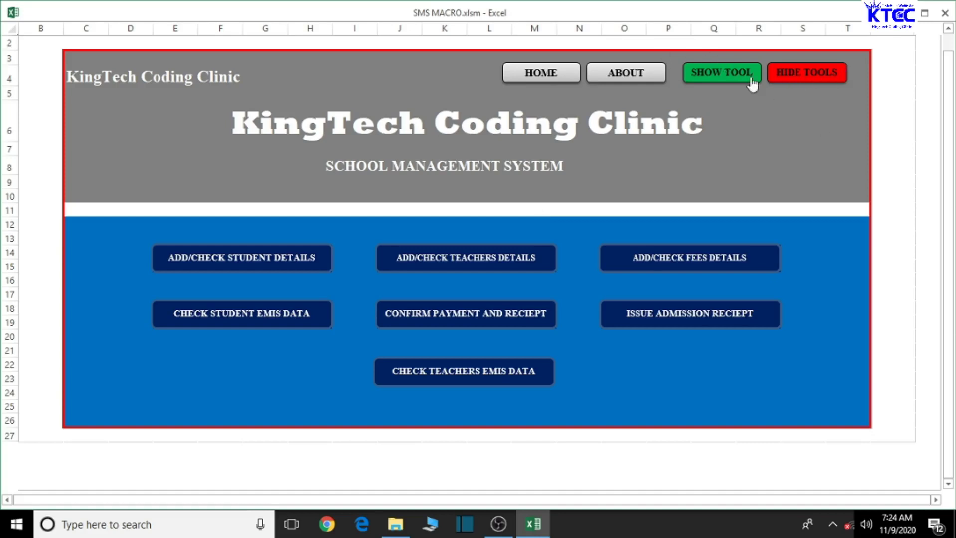
Toggle Excel's tools on and off again, then go to the ADD/CHECK STUDENT DETAILS sheet
{"action": "left_click", "coordinate": [723, 77]}
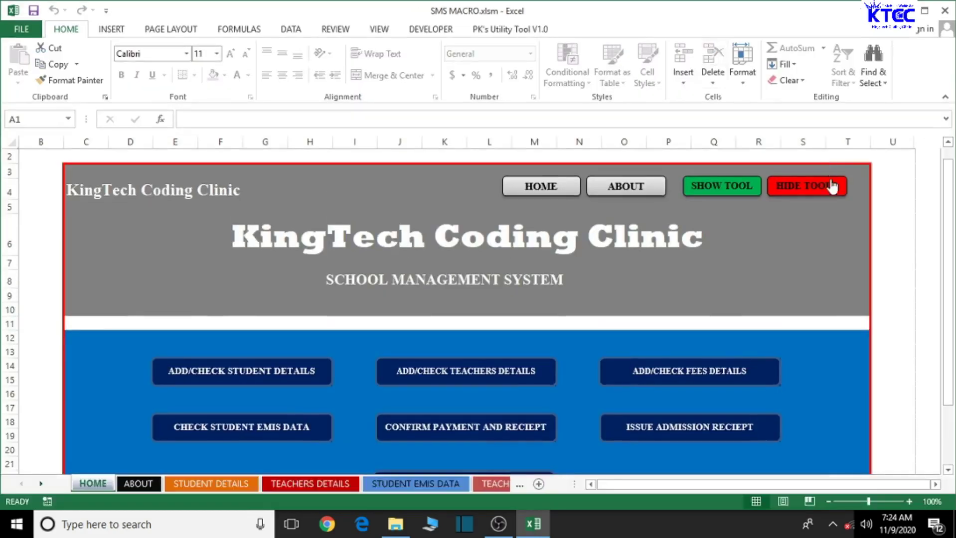
{"action": "left_click", "coordinate": [831, 187]}
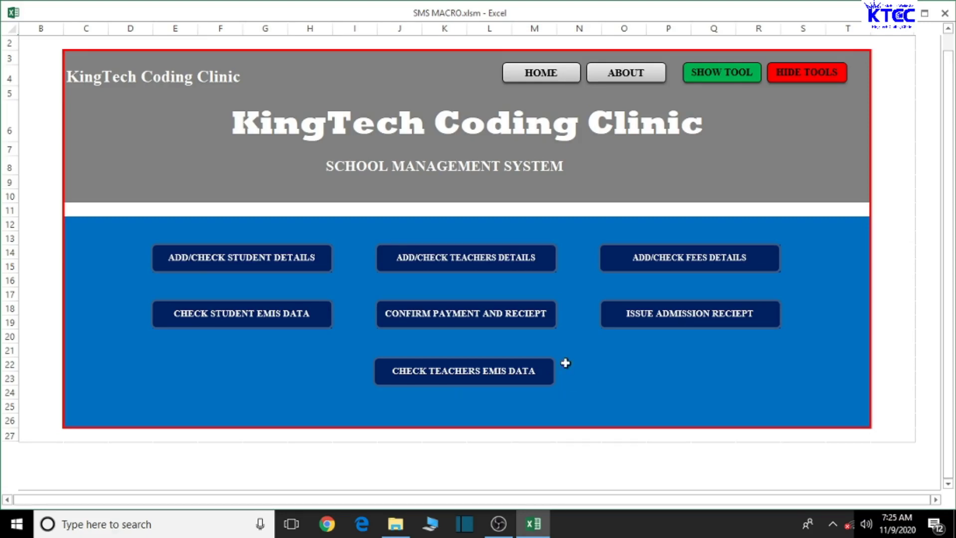
{"action": "left_click", "coordinate": [254, 263]}
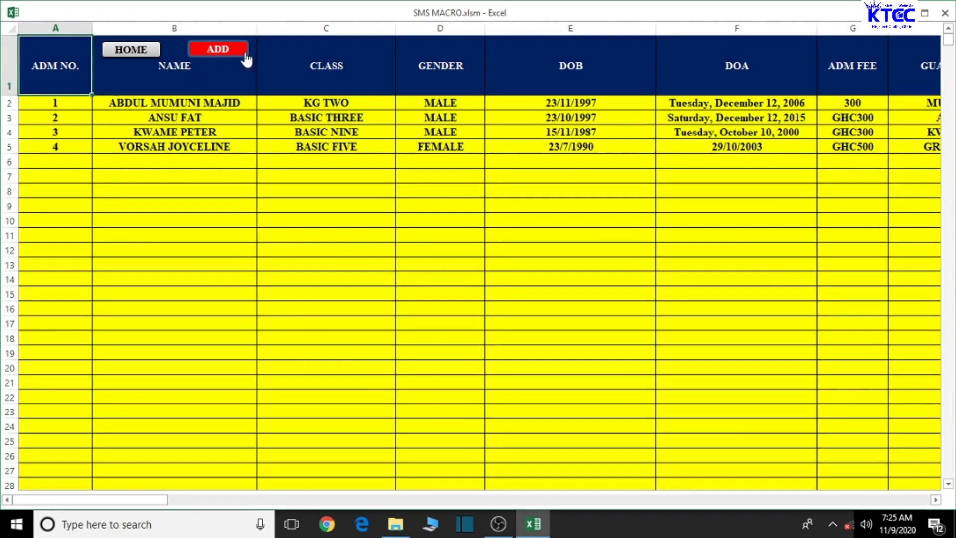
Check the Student EMIS Data class totals showing 3 male and 1 female student
{"action": "left_click", "coordinate": [122, 50]}
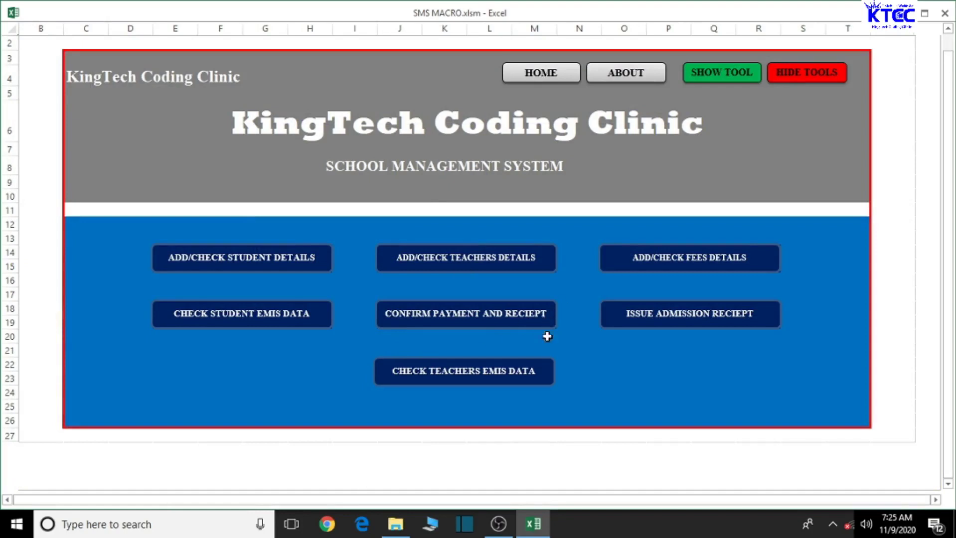
{"action": "left_click", "coordinate": [271, 327]}
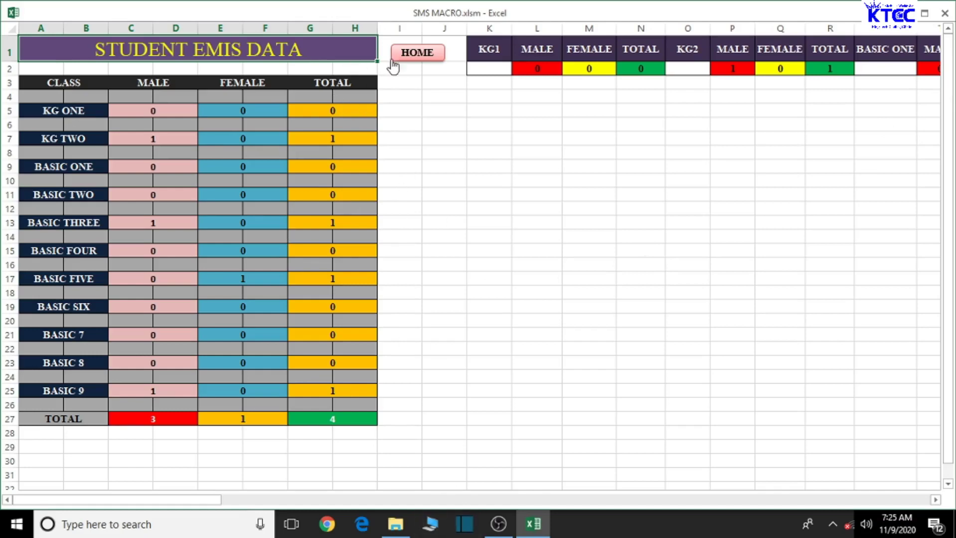
{"action": "left_click", "coordinate": [423, 56]}
Browse between the dashboard, student sheet and EMIS summary, ending on the new-student entry form
{"action": "left_click", "coordinate": [268, 255]}
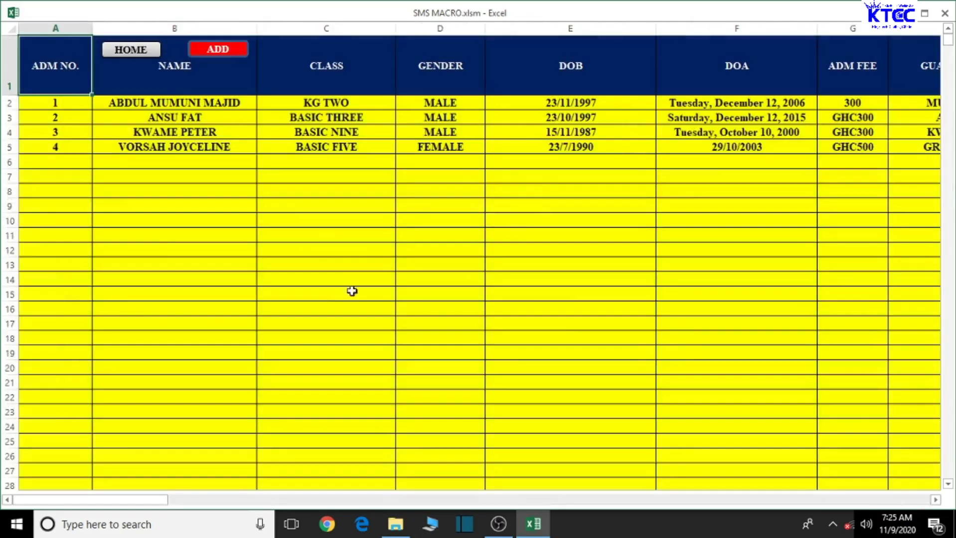
{"action": "left_click", "coordinate": [152, 50]}
{"action": "left_click", "coordinate": [264, 267]}
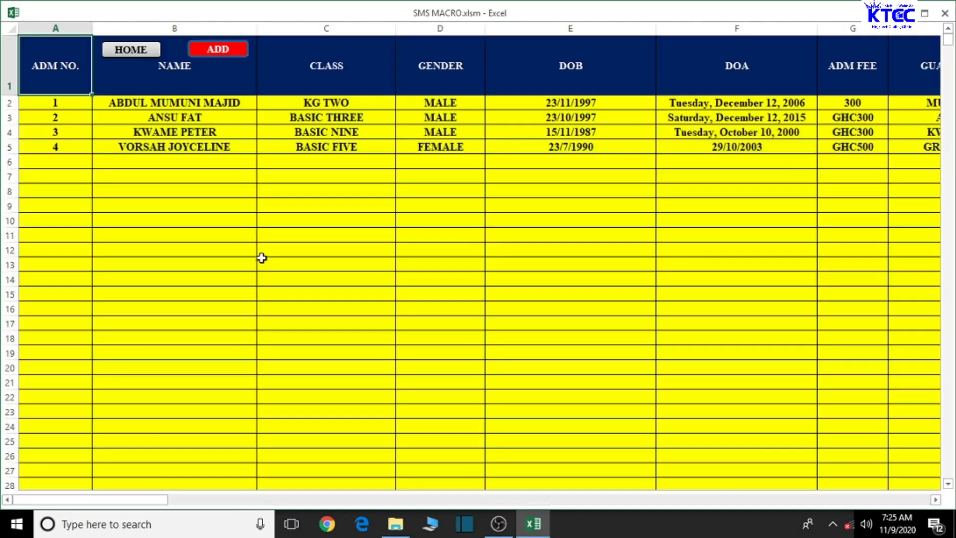
{"action": "left_click", "coordinate": [145, 56]}
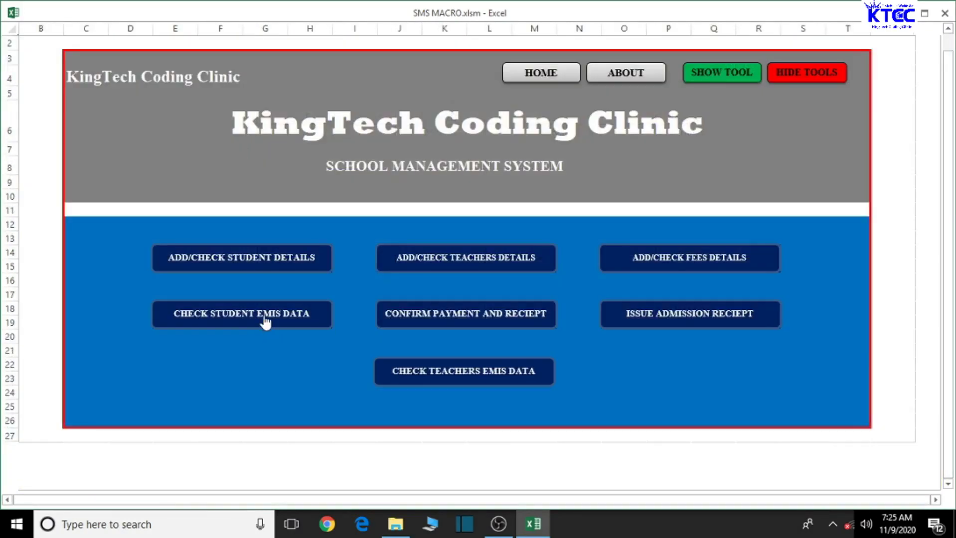
{"action": "left_click", "coordinate": [264, 318]}
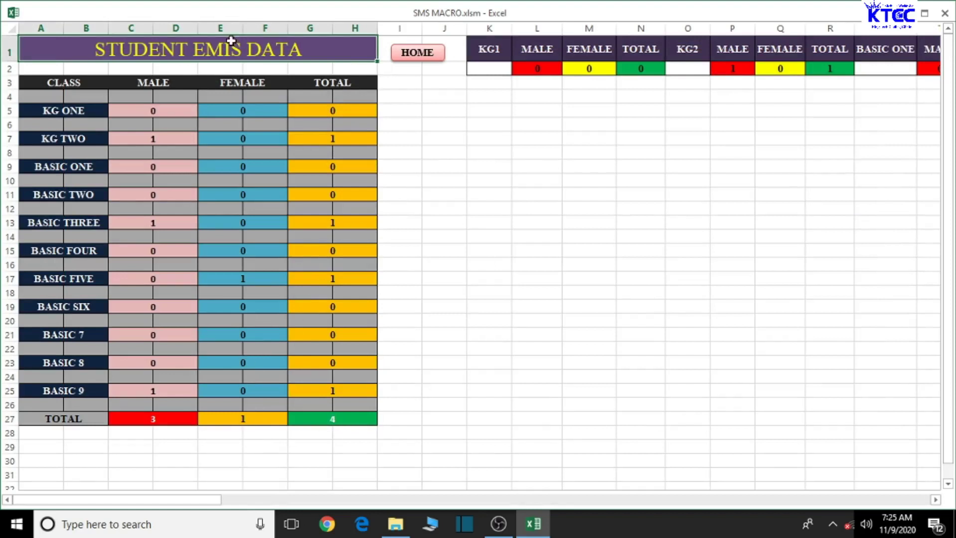
{"action": "left_click", "coordinate": [424, 53]}
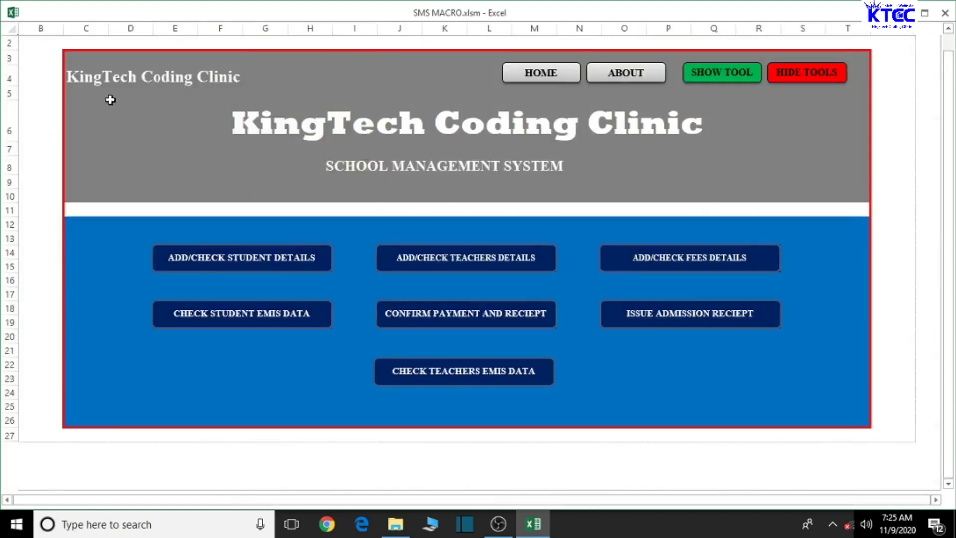
{"action": "left_click", "coordinate": [231, 265]}
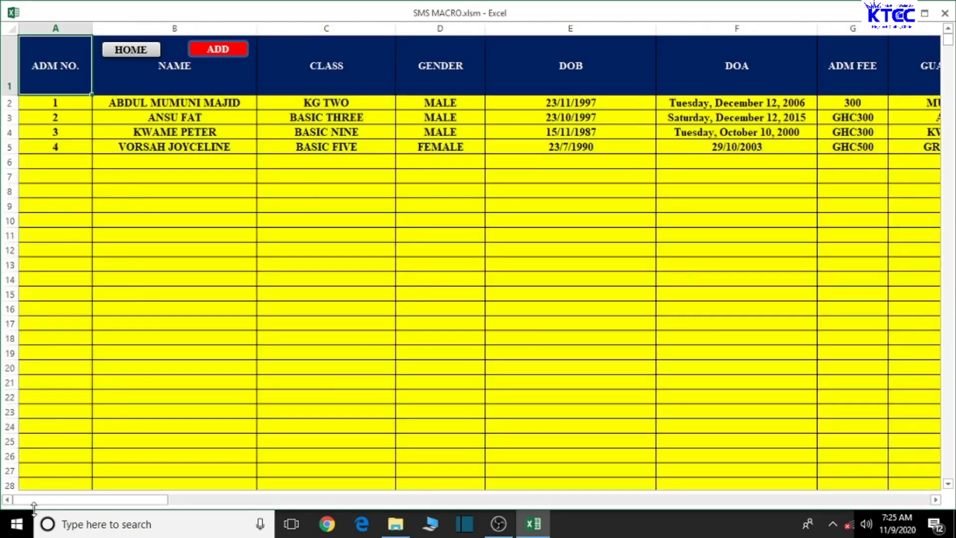
{"action": "left_click", "coordinate": [214, 50]}
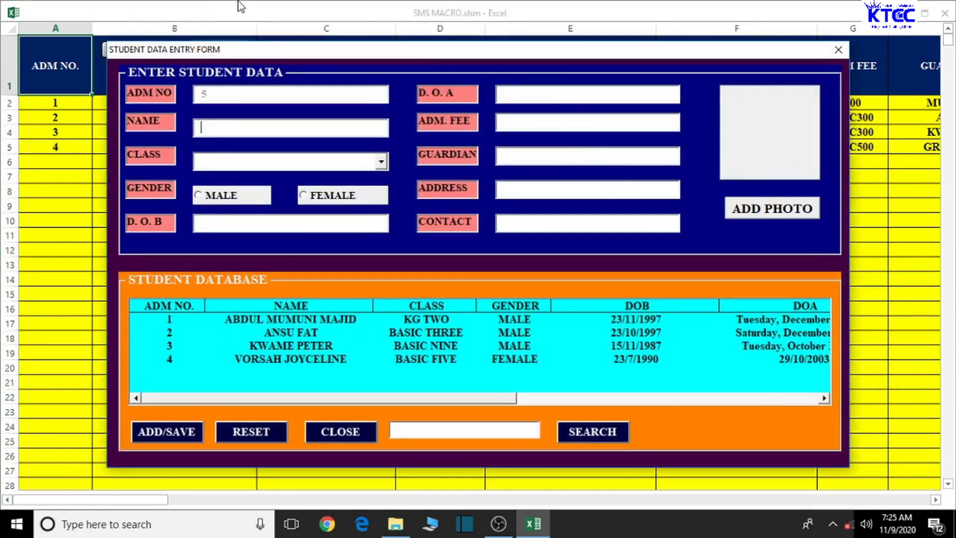
Reopen the entry form, enter the student's name, class BASIC THREE and gender FEMALE
{"action": "left_click", "coordinate": [838, 50]}
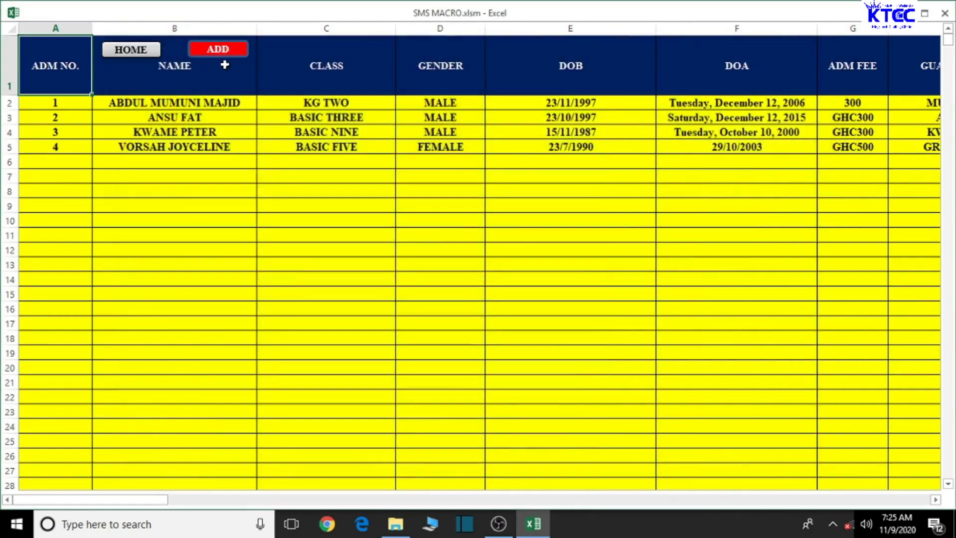
{"action": "left_click", "coordinate": [223, 52]}
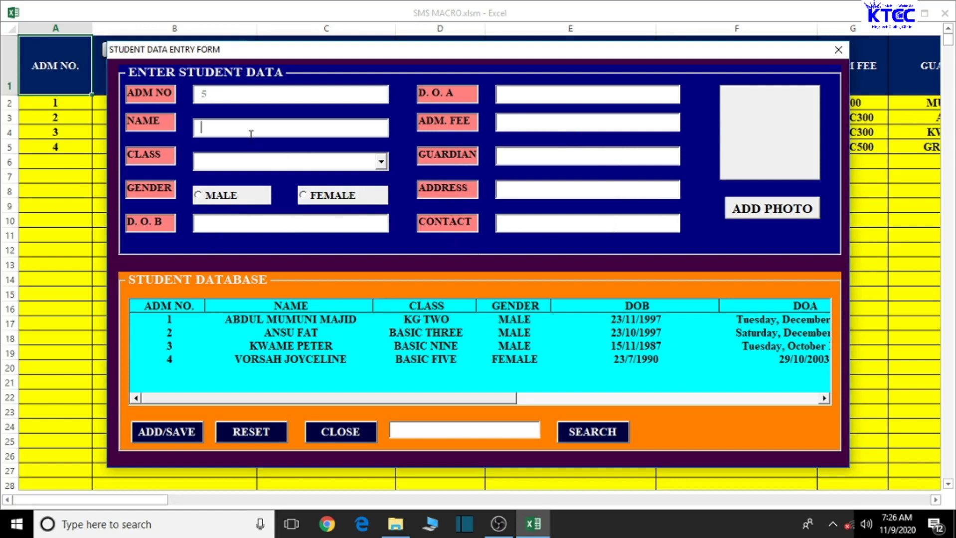
{"action": "type", "text": "A"}
{"action": "key", "text": "BackSpace"}
{"action": "key", "text": "BackSpace"}
{"action": "key", "text": "BackSpace"}
{"action": "type", "text": "MERCY"}
{"action": "left_click", "coordinate": [381, 161]}
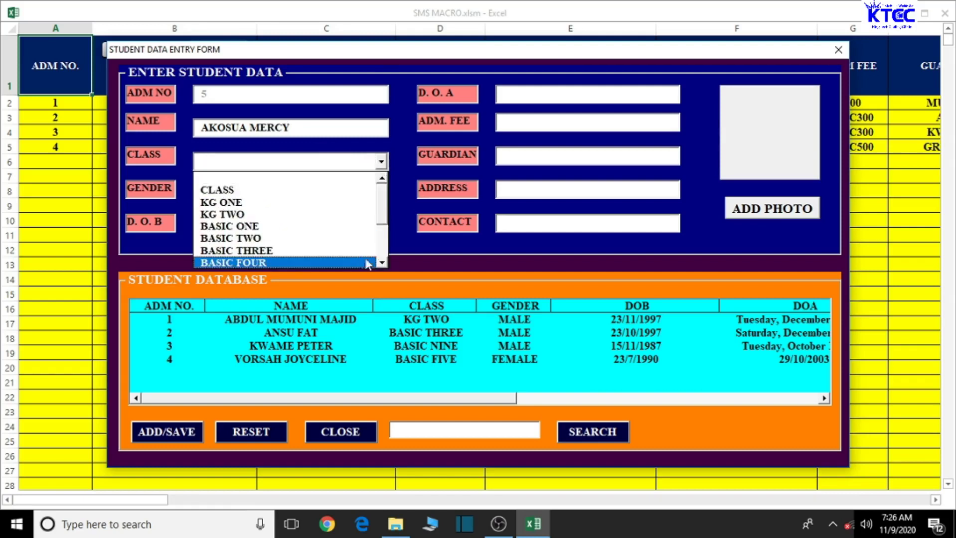
{"action": "left_click", "coordinate": [290, 255]}
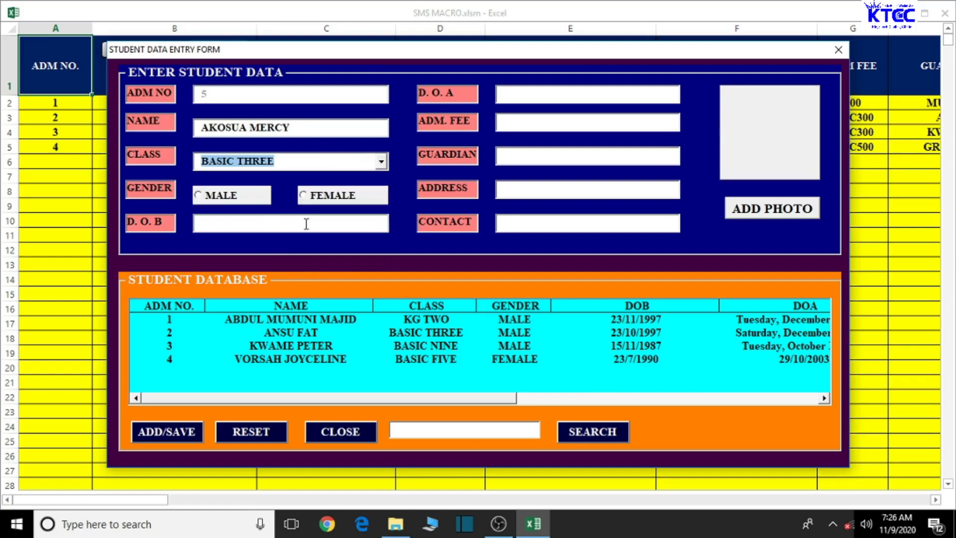
{"action": "left_click", "coordinate": [327, 199]}
Enter birth date 12/12/1987, admission date 15/01/2003 and admission fee GHC500
{"action": "left_click", "coordinate": [255, 224]}
{"action": "type", "text": "12"}
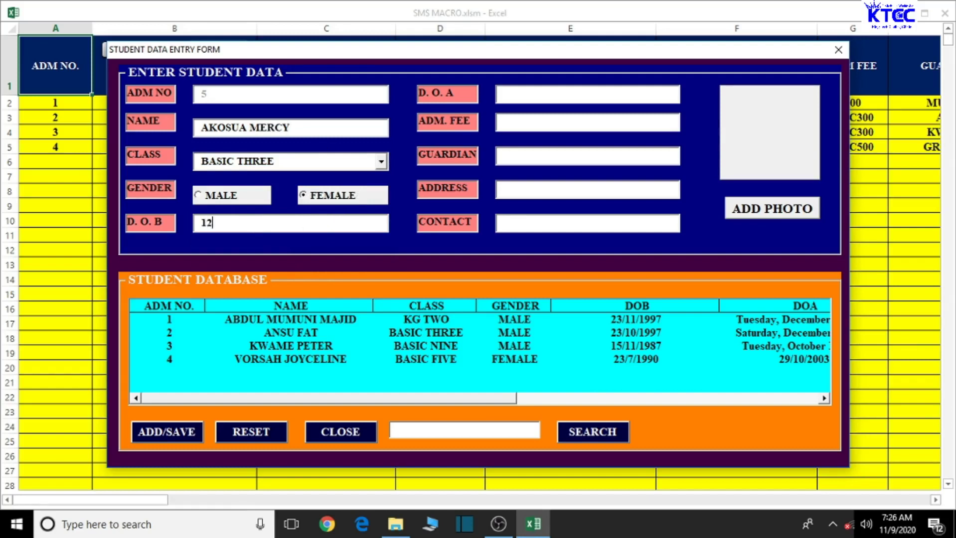
{"action": "type", "text": "/12/"}
{"action": "type", "text": "/"}
{"action": "type", "text": "1987"}
{"action": "left_click", "coordinate": [544, 91]}
{"action": "type", "text": "15/01/"}
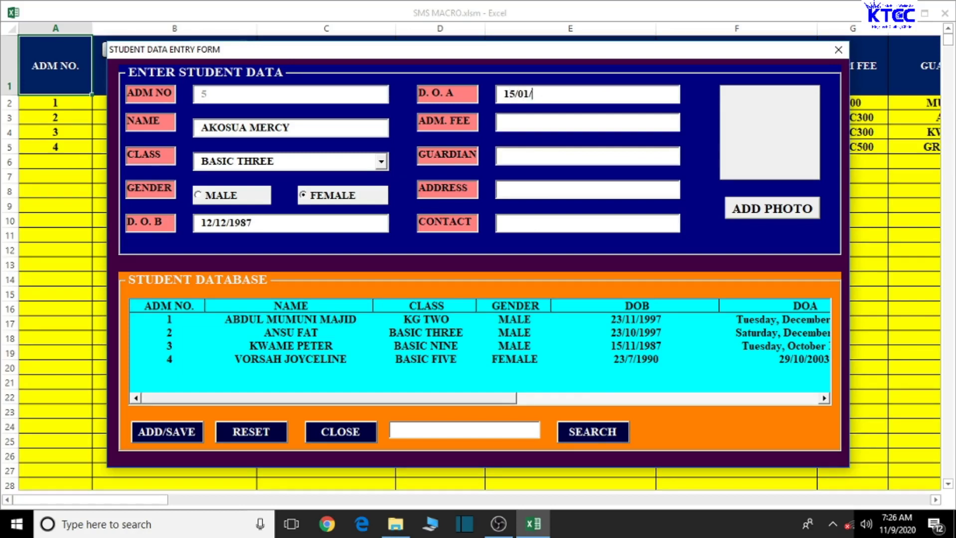
{"action": "type", "text": "2003"}
{"action": "left_click", "coordinate": [566, 119]}
{"action": "type", "text": "GHC500"}
Fill in the guardian's name, the student's address and the contact number
{"action": "left_click", "coordinate": [591, 155]}
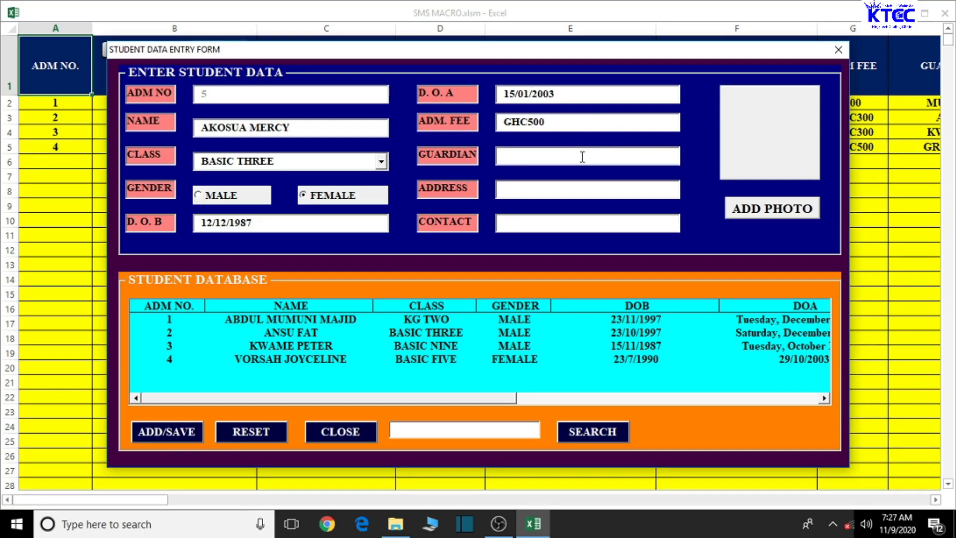
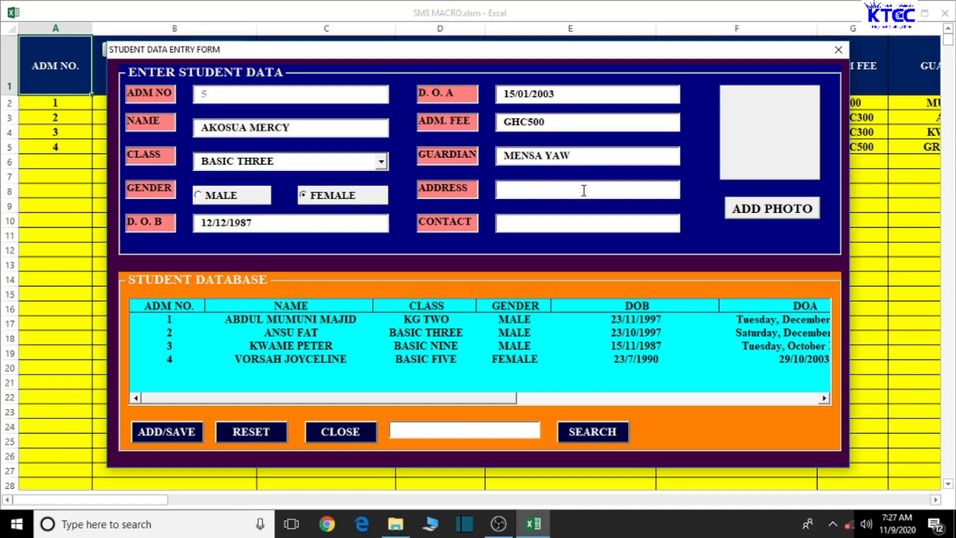
{"action": "left_click", "coordinate": [584, 193]}
{"action": "type", "text": "Tyeu 7884"}
{"action": "left_click", "coordinate": [573, 220]}
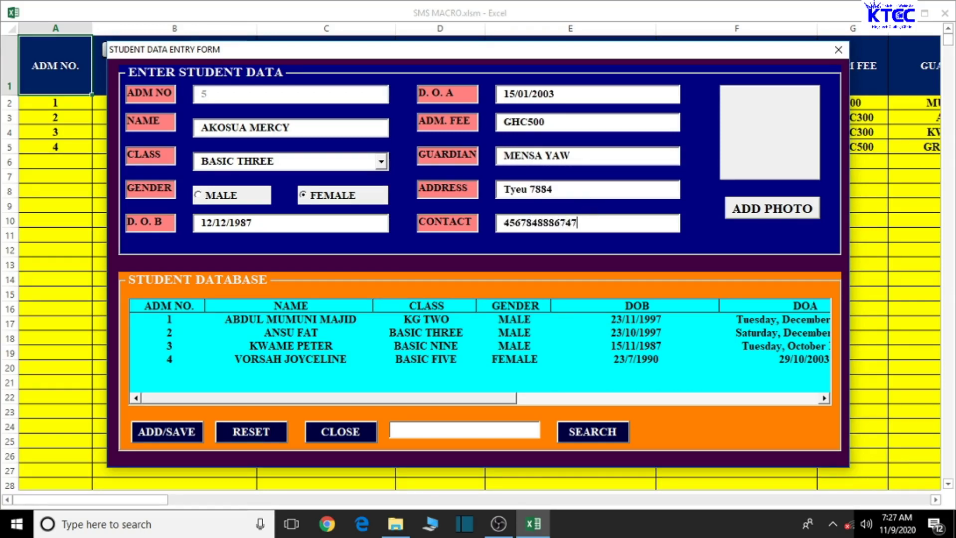
Attach the student's passport photo from the PASPORT PICS folder and save the record as admission 5
{"action": "left_click", "coordinate": [783, 211]}
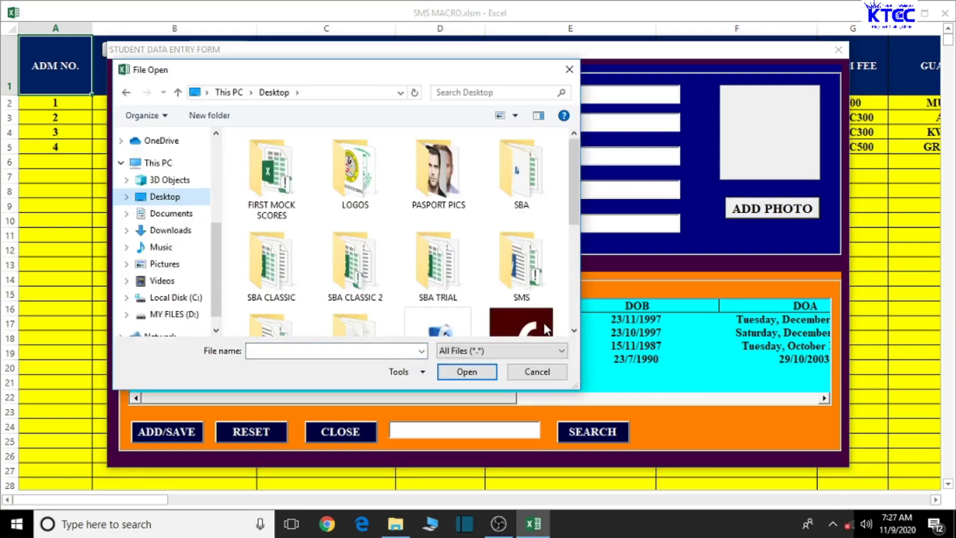
{"action": "double_click", "coordinate": [443, 175]}
{"action": "left_click", "coordinate": [534, 170]}
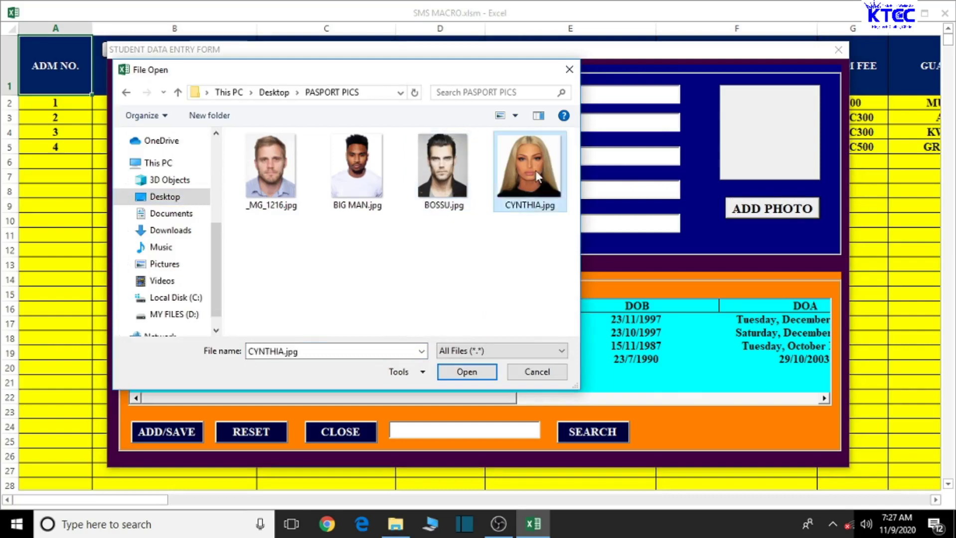
{"action": "left_click", "coordinate": [447, 371]}
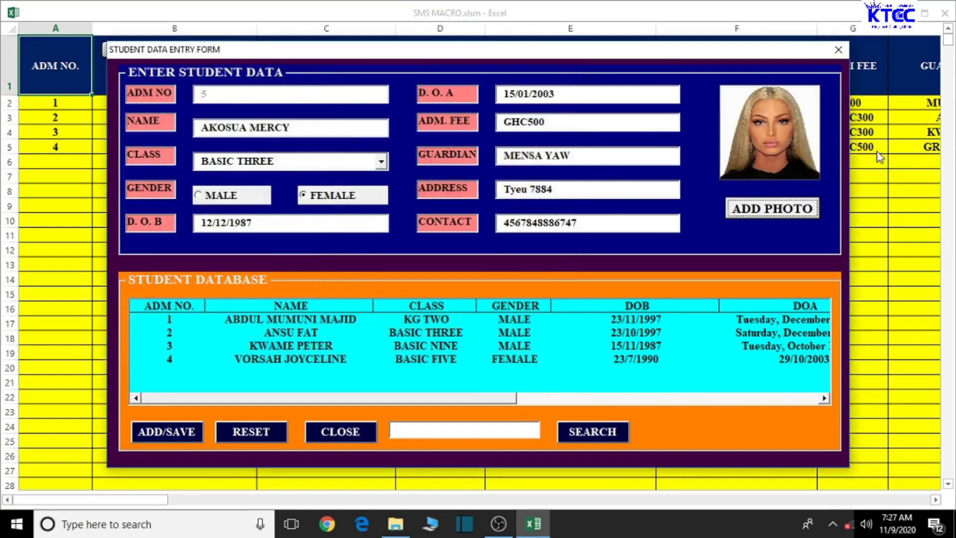
{"action": "left_click", "coordinate": [166, 432]}
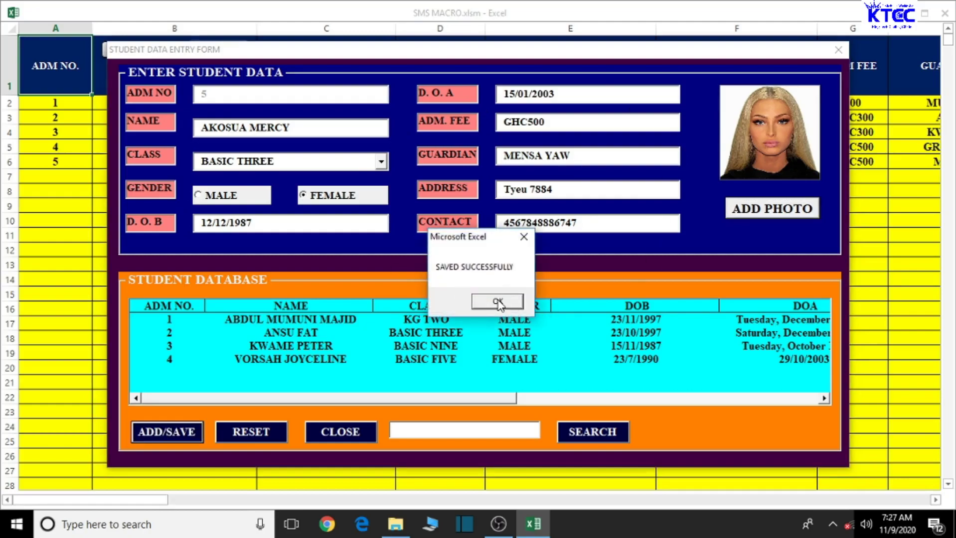
Acknowledge SAVED SUCCESSFULLY, move the form aside to check the new row, and close the form
{"action": "left_click", "coordinate": [498, 302]}
{"action": "left_click_drag", "start_coordinate": [736, 54], "coordinate": [660, 212]}
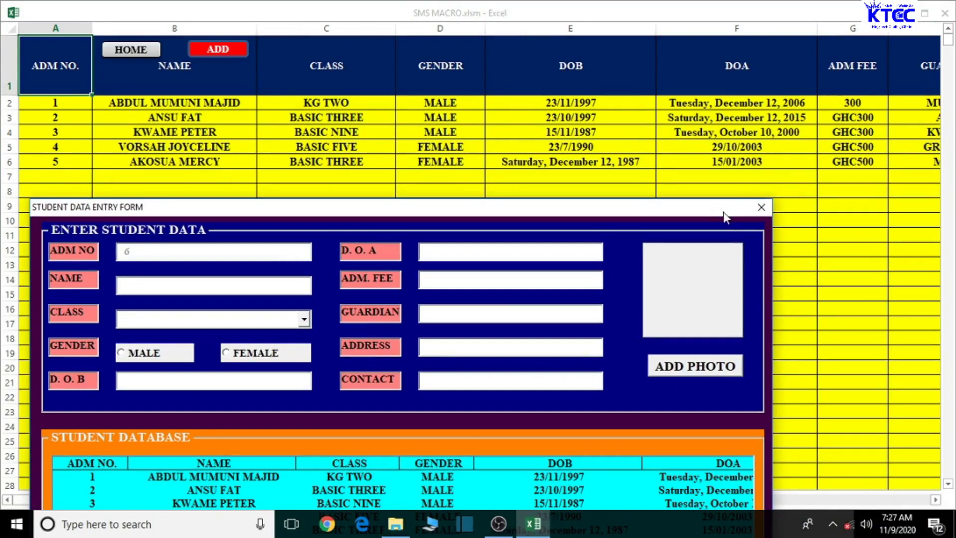
{"action": "left_click", "coordinate": [761, 208]}
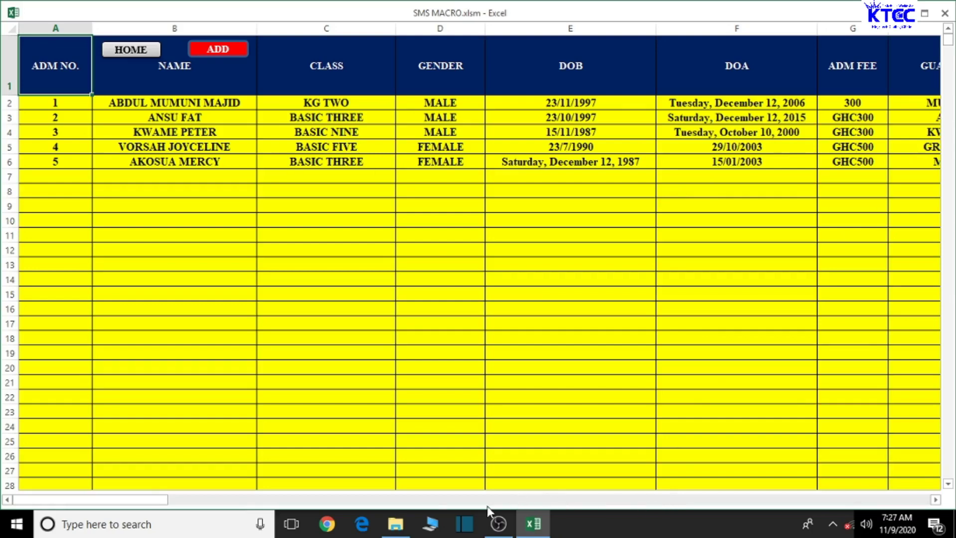
{"action": "left_click_drag", "start_coordinate": [68, 500], "coordinate": [43, 503]}
Review the Student EMIS Data summary, then open the teachers' details sheet with three staff records
{"action": "left_click", "coordinate": [127, 46]}
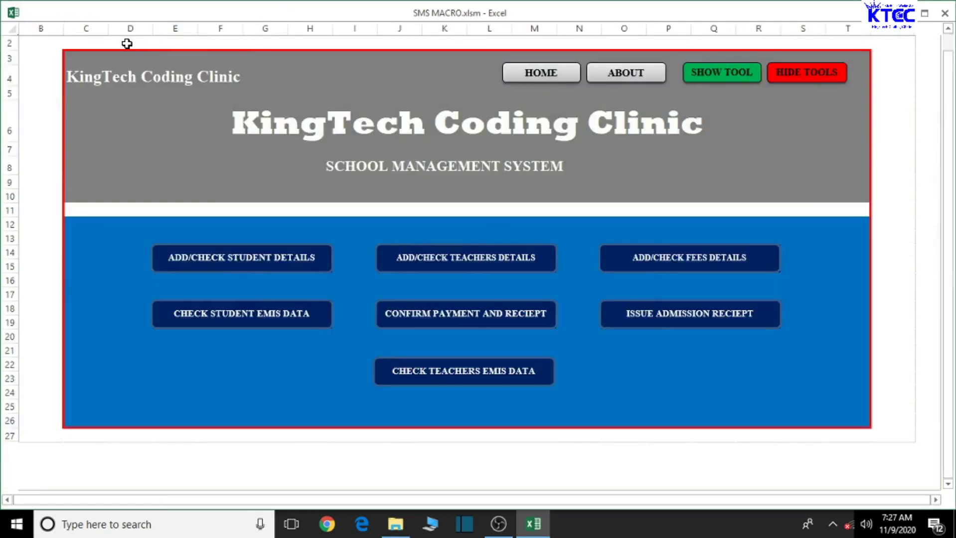
{"action": "left_click", "coordinate": [276, 314]}
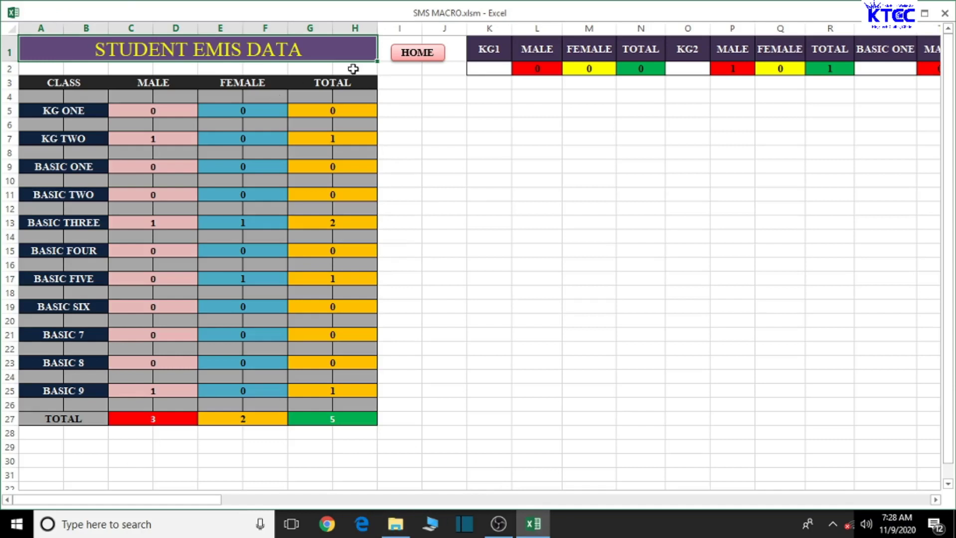
{"action": "left_click", "coordinate": [421, 55]}
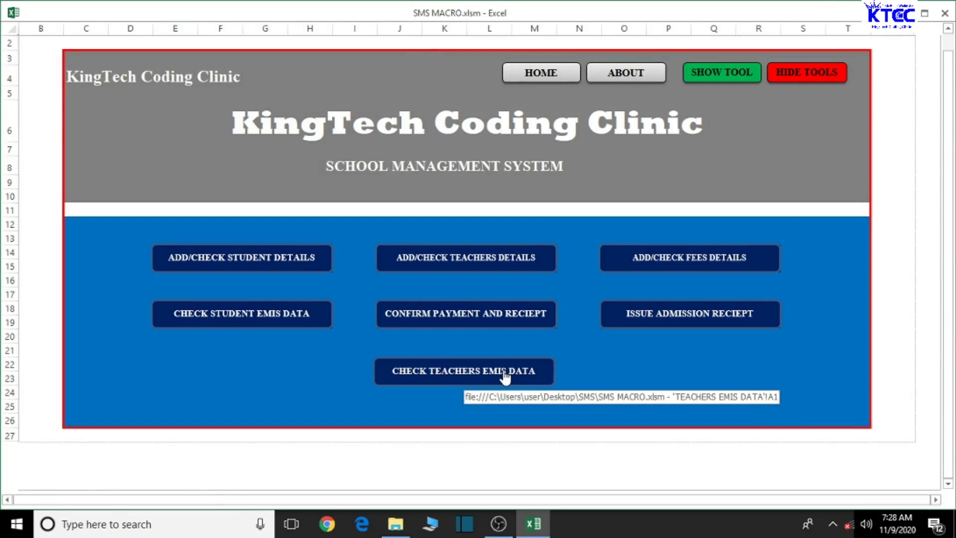
{"action": "left_click", "coordinate": [462, 264]}
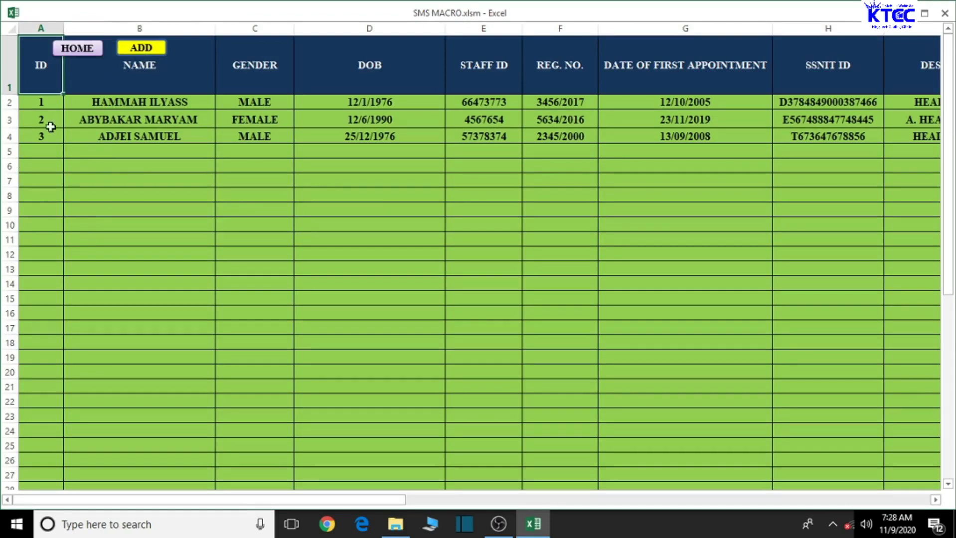
Scroll through the Teachers Details Summary Sheet (2 male, 1 female) and return to the dashboard
{"action": "left_click_drag", "start_coordinate": [381, 507], "coordinate": [143, 175]}
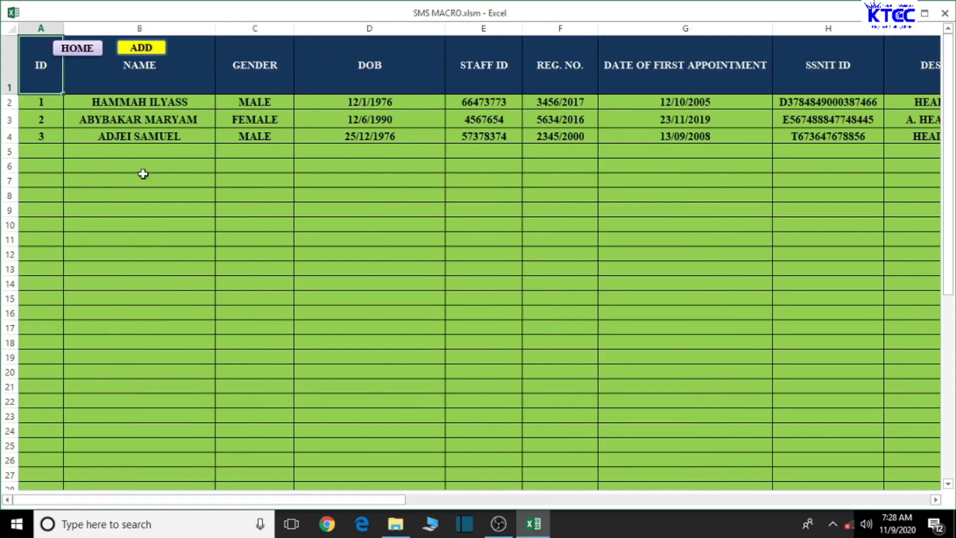
{"action": "left_click", "coordinate": [79, 48]}
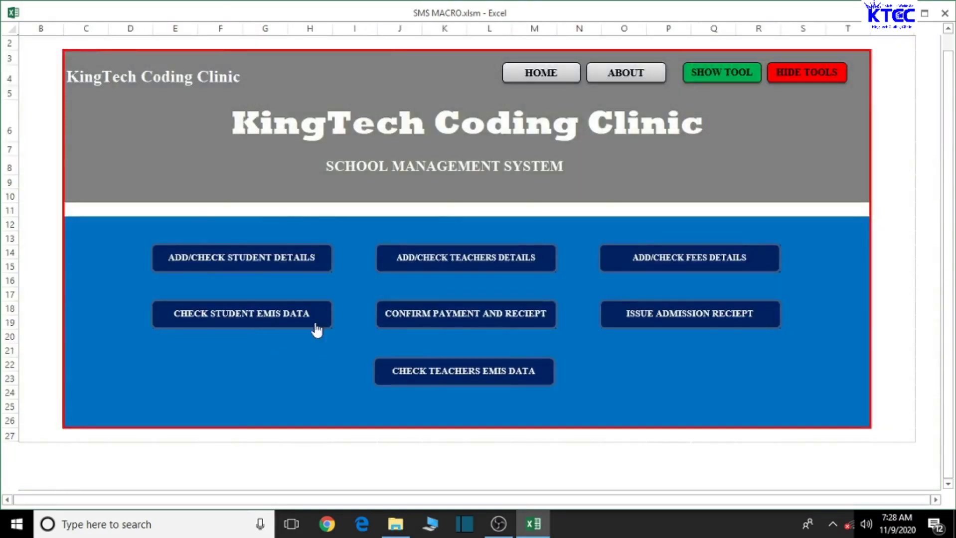
{"action": "left_click", "coordinate": [447, 385]}
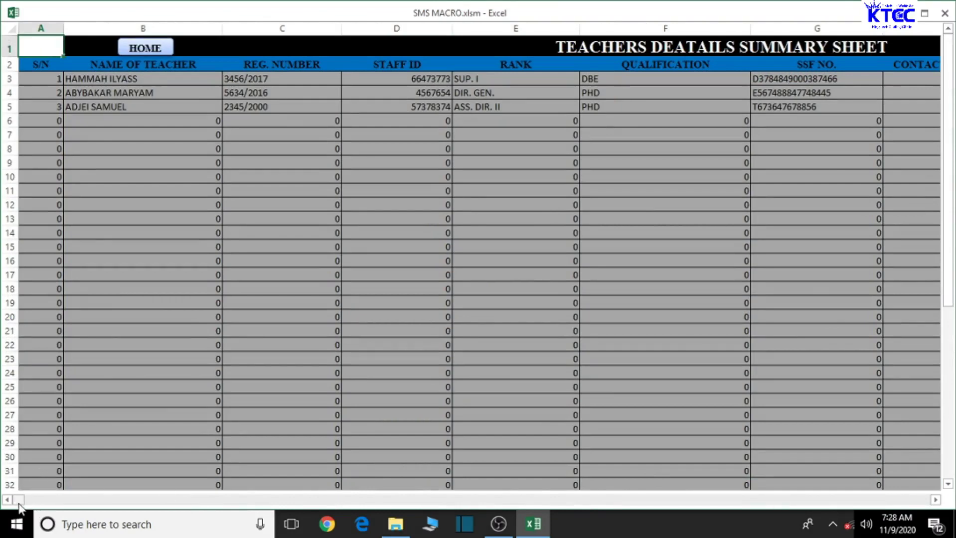
{"action": "left_click_drag", "start_coordinate": [19, 500], "coordinate": [41, 500]}
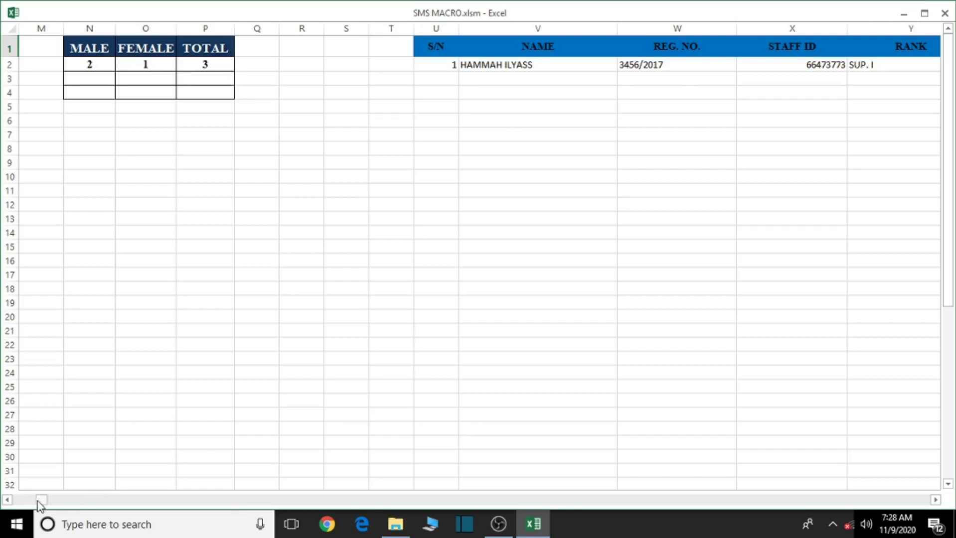
{"action": "left_click_drag", "start_coordinate": [41, 500], "coordinate": [15, 500]}
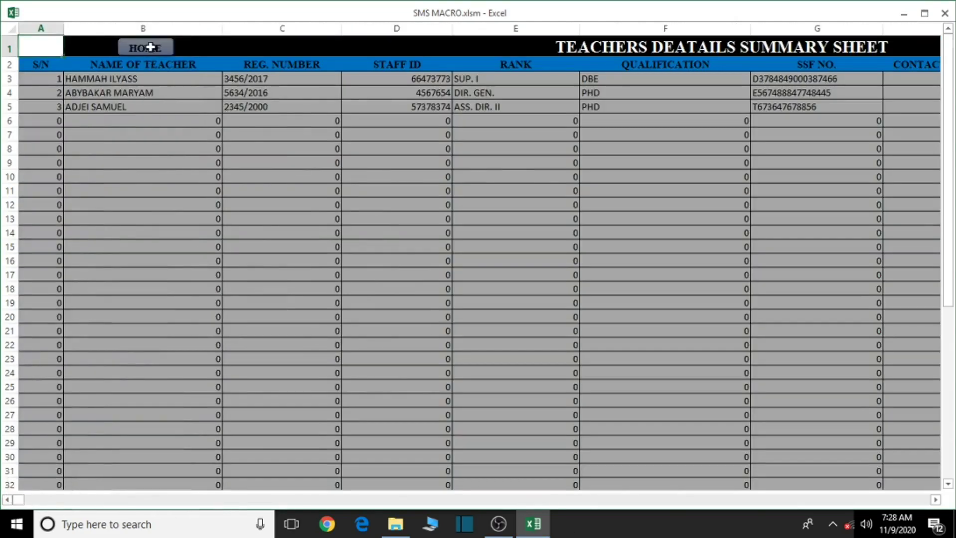
{"action": "left_click", "coordinate": [150, 48]}
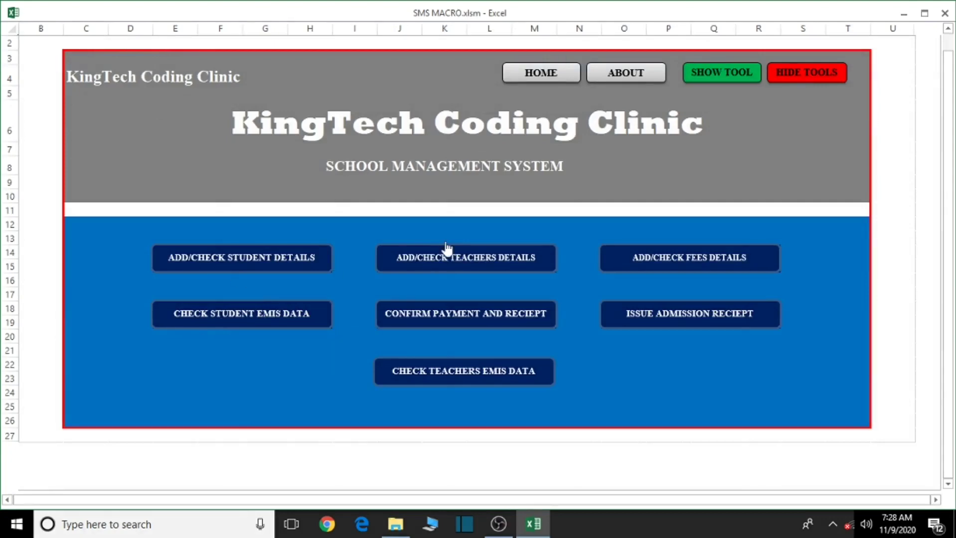
Open the Enter Teachers Data form for teacher 4, enter the teacher's name and mark MALE
{"action": "left_click", "coordinate": [447, 252]}
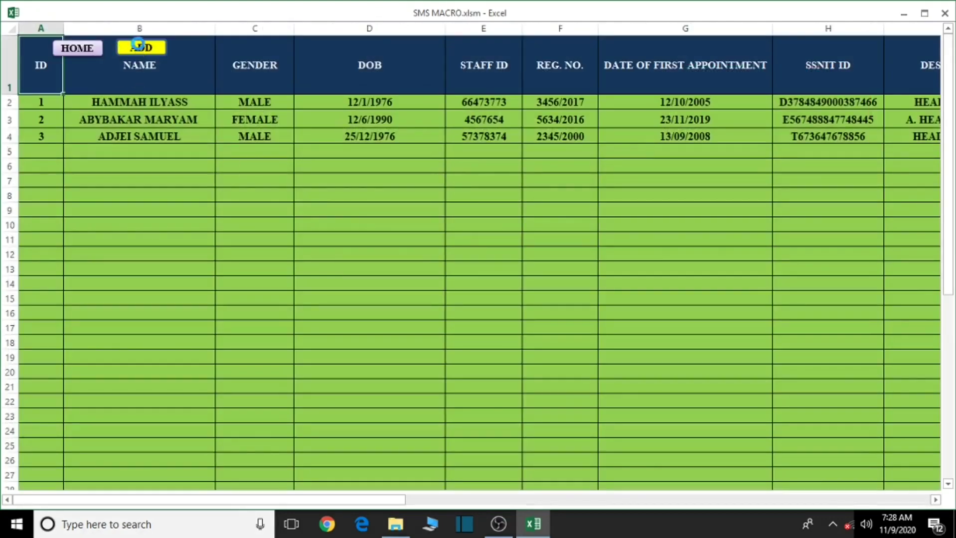
{"action": "left_click", "coordinate": [139, 46]}
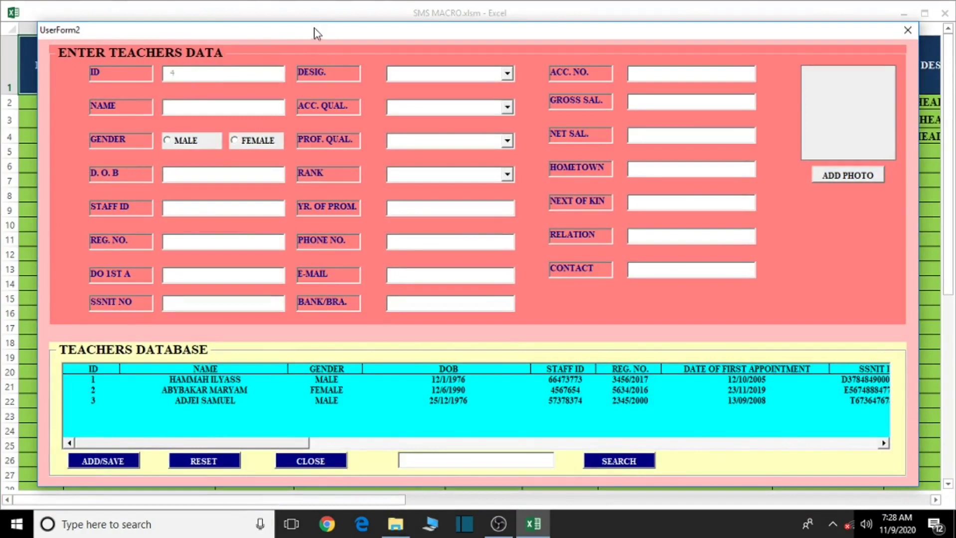
{"action": "left_click_drag", "start_coordinate": [314, 32], "coordinate": [329, 44]}
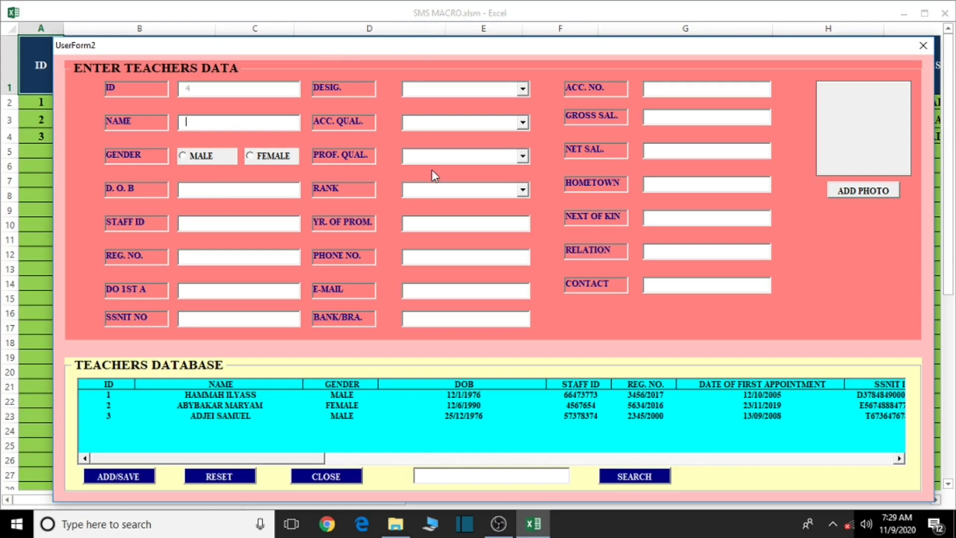
{"action": "left_click_drag", "start_coordinate": [408, 49], "coordinate": [400, 71]}
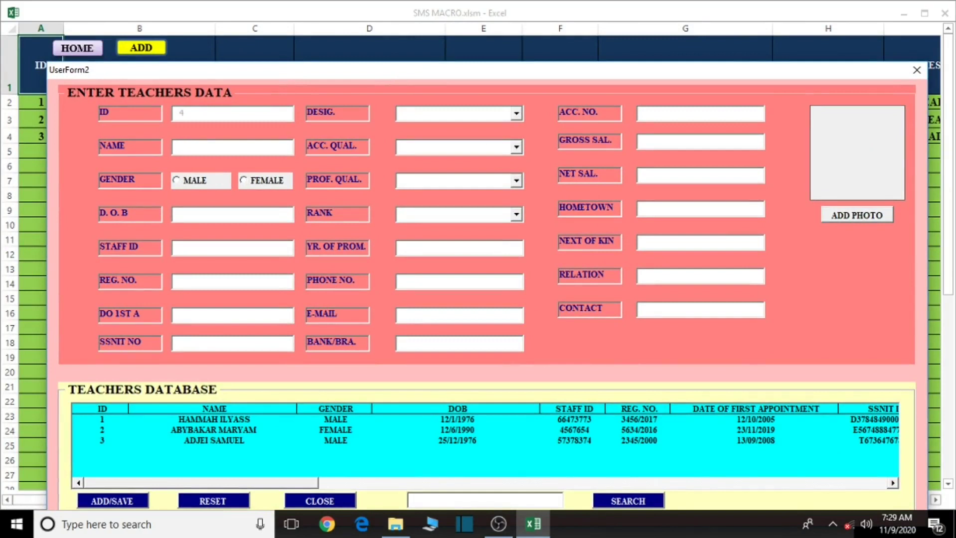
{"action": "left_click", "coordinate": [182, 185]}
{"action": "left_click", "coordinate": [195, 218]}
{"action": "type", "text": "23/0"}
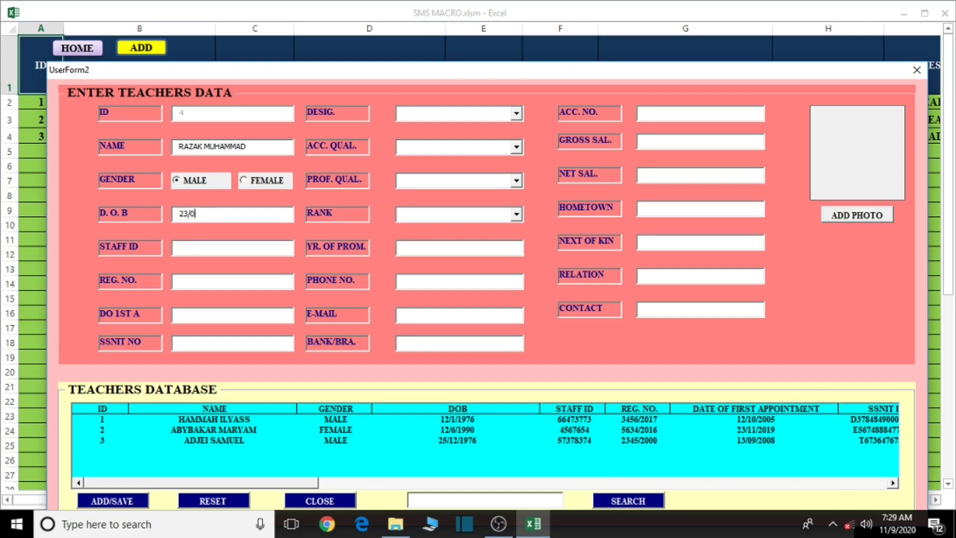
{"action": "type", "text": "4/1985"}
{"action": "left_click", "coordinate": [192, 247]}
{"action": "type", "text": "788859939"}
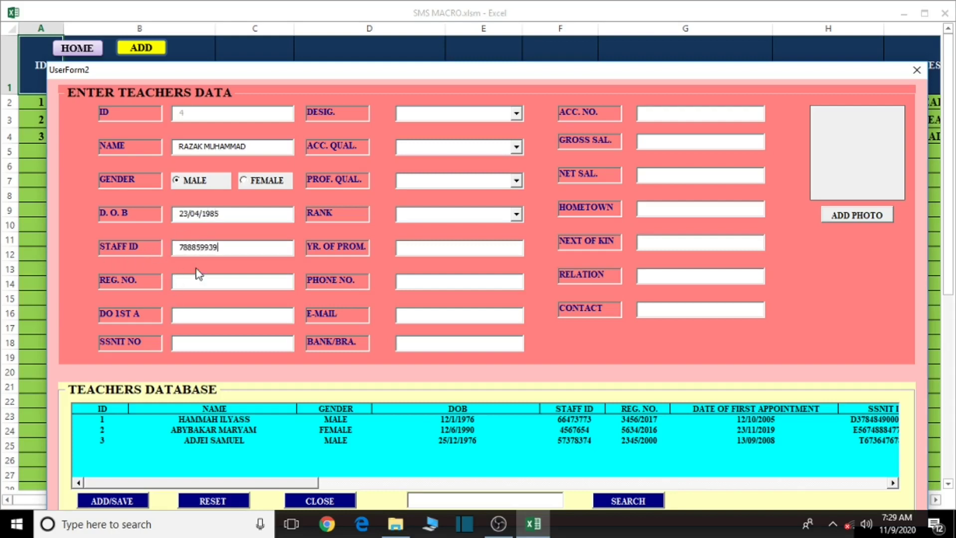
{"action": "left_click", "coordinate": [200, 281]}
{"action": "type", "text": "5647/2017"}
{"action": "left_click", "coordinate": [199, 316]}
{"action": "type", "text": "12/12/"}
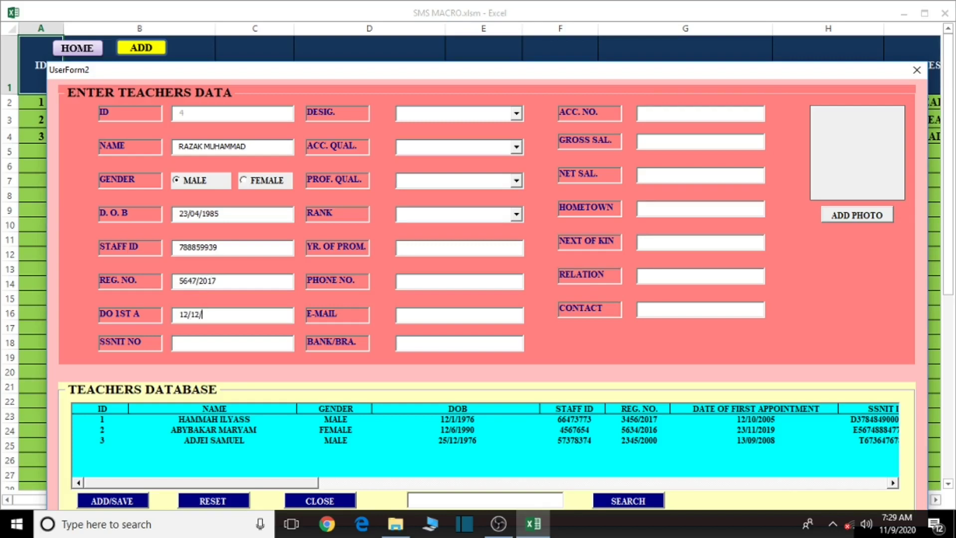
{"action": "type", "text": "2009"}
{"action": "left_click", "coordinate": [205, 342]}
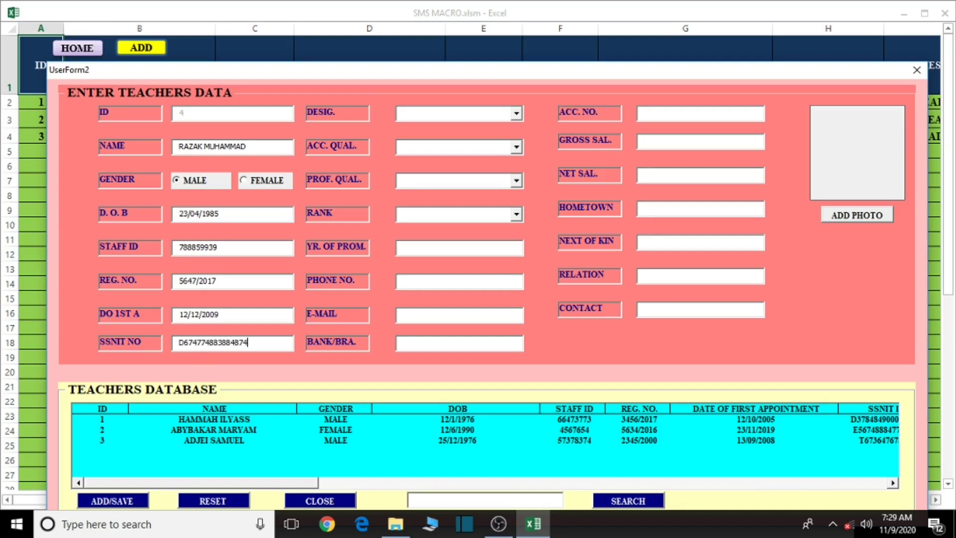
{"action": "left_click", "coordinate": [517, 114]}
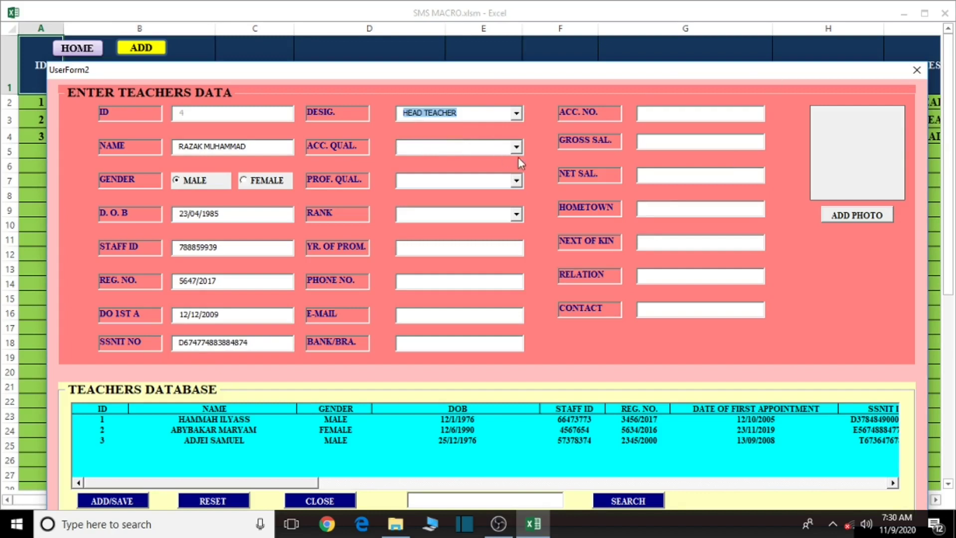
Choose WASSCE as academic qualification, DEGREE as professional qualification and PRINCIPAL SUP. as rank
{"action": "left_click", "coordinate": [516, 148]}
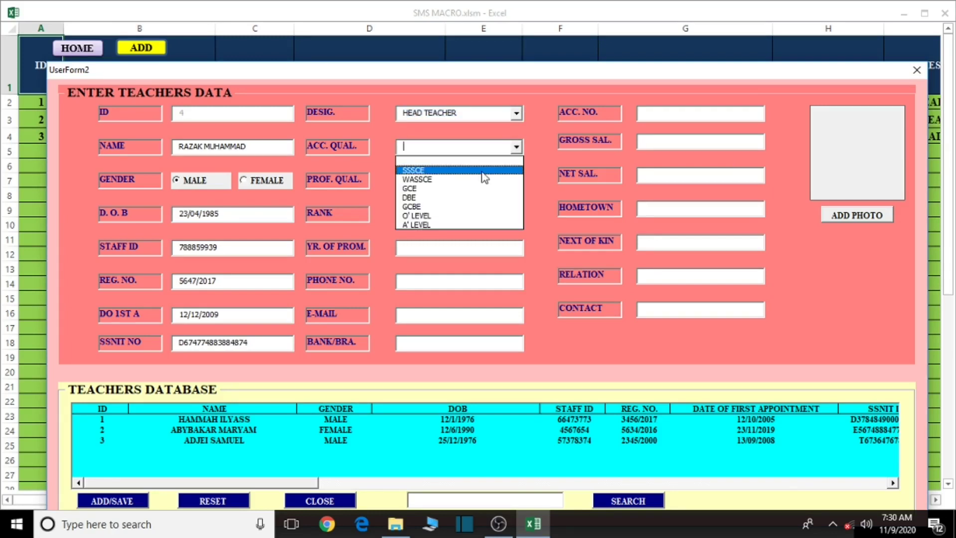
{"action": "left_click", "coordinate": [465, 179]}
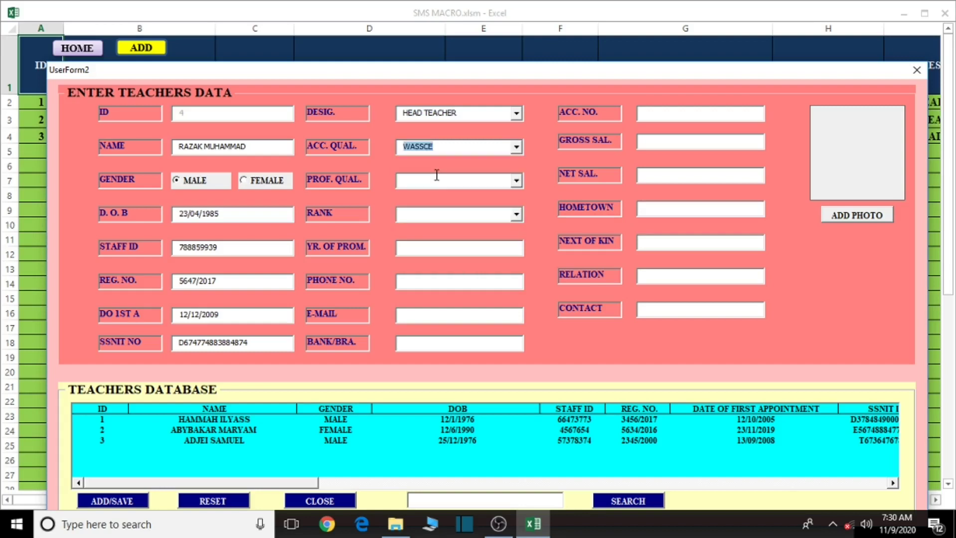
{"action": "left_click", "coordinate": [517, 181]}
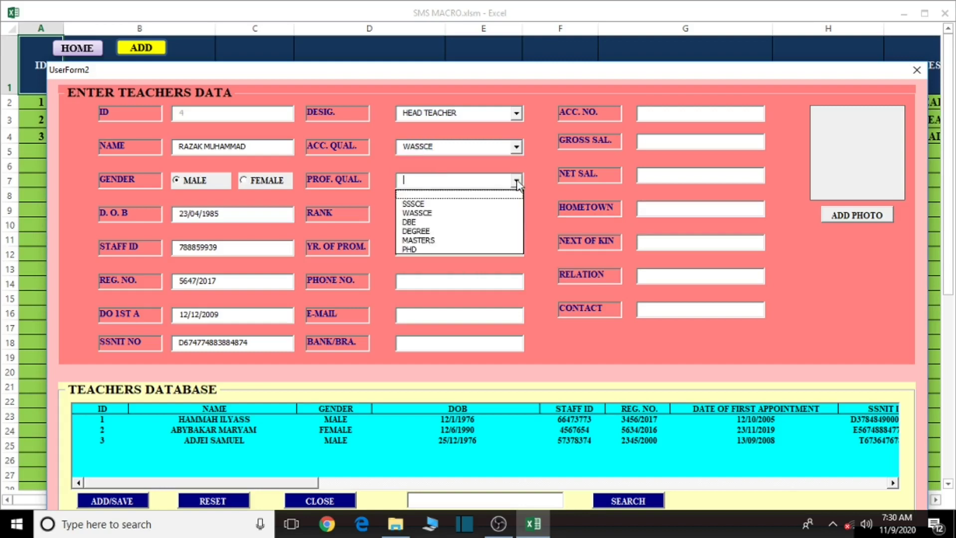
{"action": "left_click", "coordinate": [416, 231]}
{"action": "left_click", "coordinate": [514, 215]}
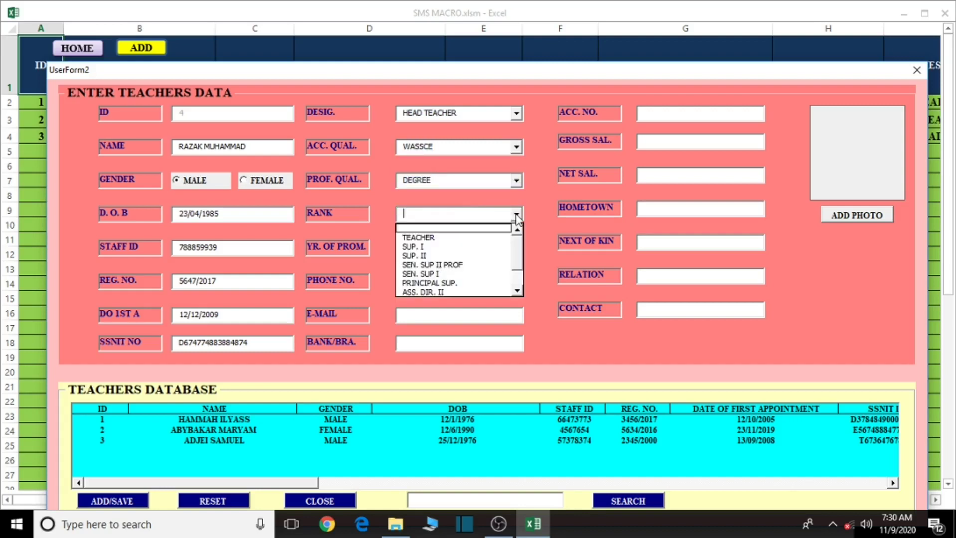
{"action": "left_click", "coordinate": [446, 284]}
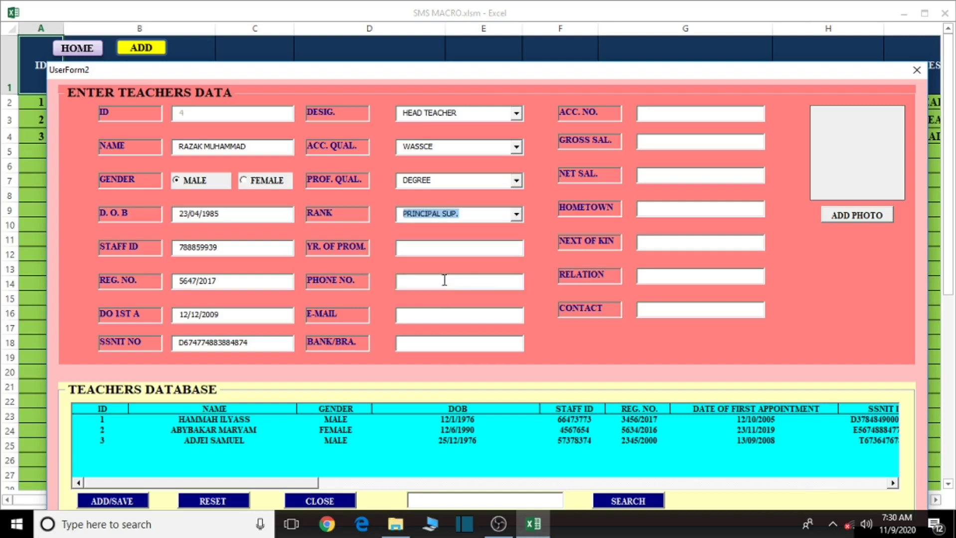
Enter promotion year 2005, then the teacher's phone number, e-mail and bank branch
{"action": "left_click", "coordinate": [452, 250]}
{"action": "type", "text": "2"}
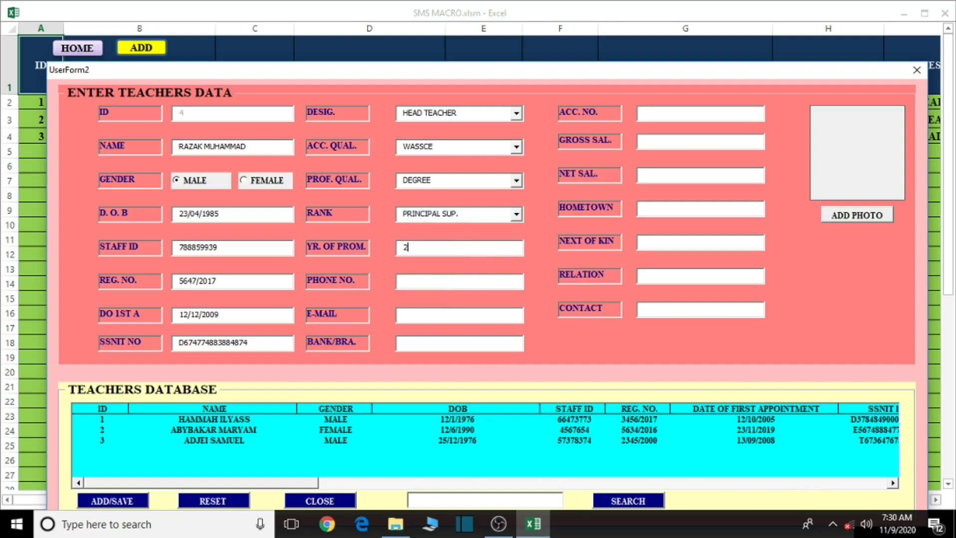
{"action": "type", "text": "005"}
{"action": "left_click", "coordinate": [470, 287]}
{"action": "left_click", "coordinate": [493, 317]}
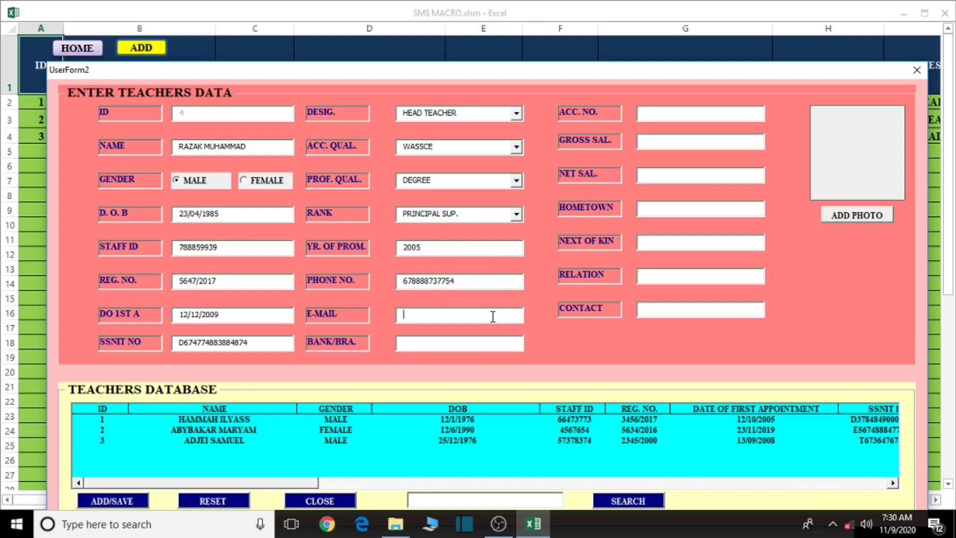
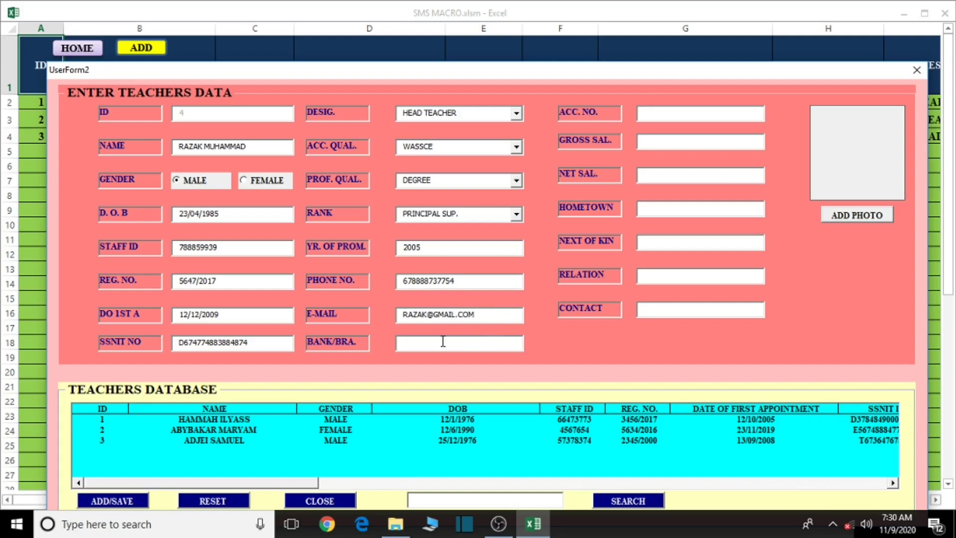
{"action": "type", "text": "GCB/ACCRA"}
Enter the bank account number, gross salary GHC45,36747 and net salary GHC45,22131
{"action": "left_click", "coordinate": [679, 113]}
{"action": "left_click", "coordinate": [666, 140]}
{"action": "type", "text": "GHC"}
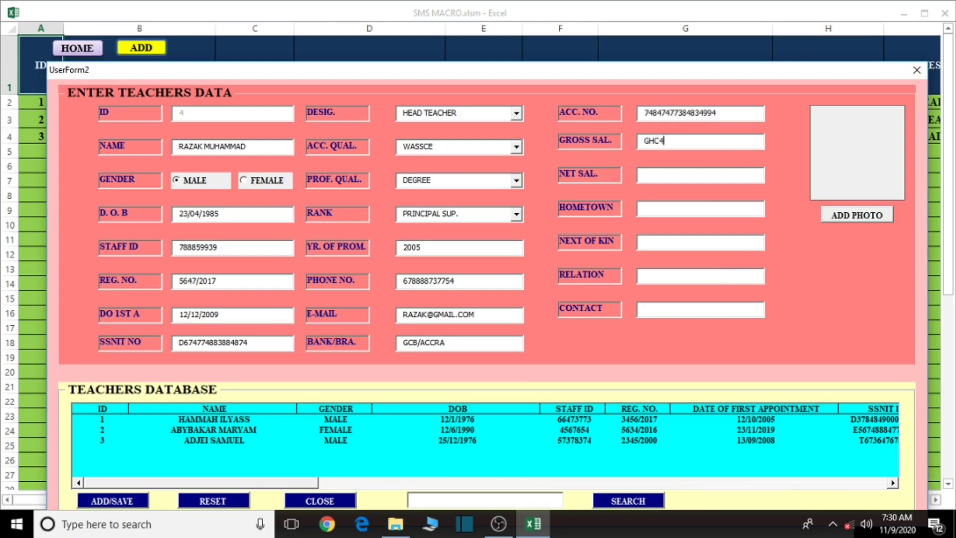
{"action": "type", "text": "45,36747"}
{"action": "left_click", "coordinate": [676, 172]}
{"action": "type", "text": "GHC45,22131"}
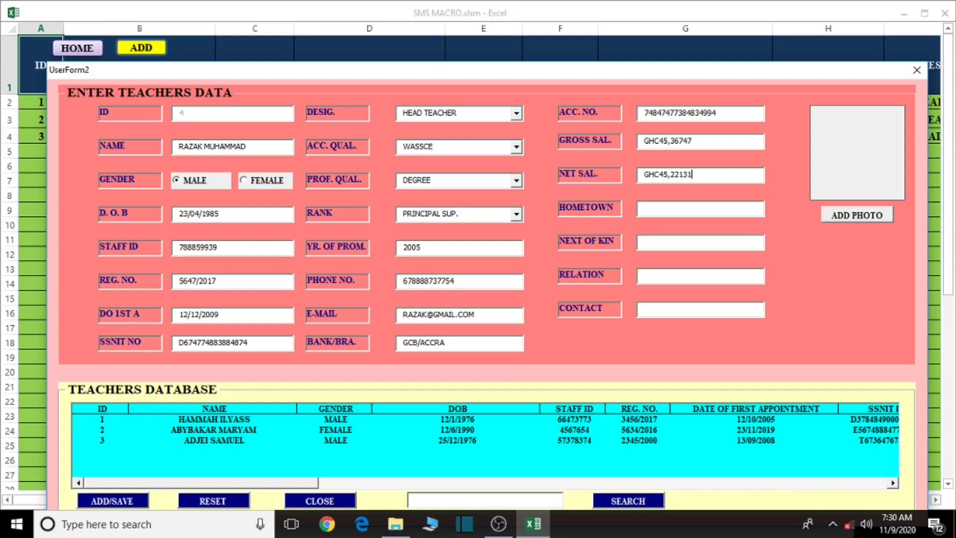
Enter hometown ACCRA, the next of kin's name, relation BROTHER and the contact number
{"action": "left_click", "coordinate": [670, 213]}
{"action": "type", "text": "ACCRA"}
{"action": "left_click", "coordinate": [683, 239]}
{"action": "left_click", "coordinate": [701, 276]}
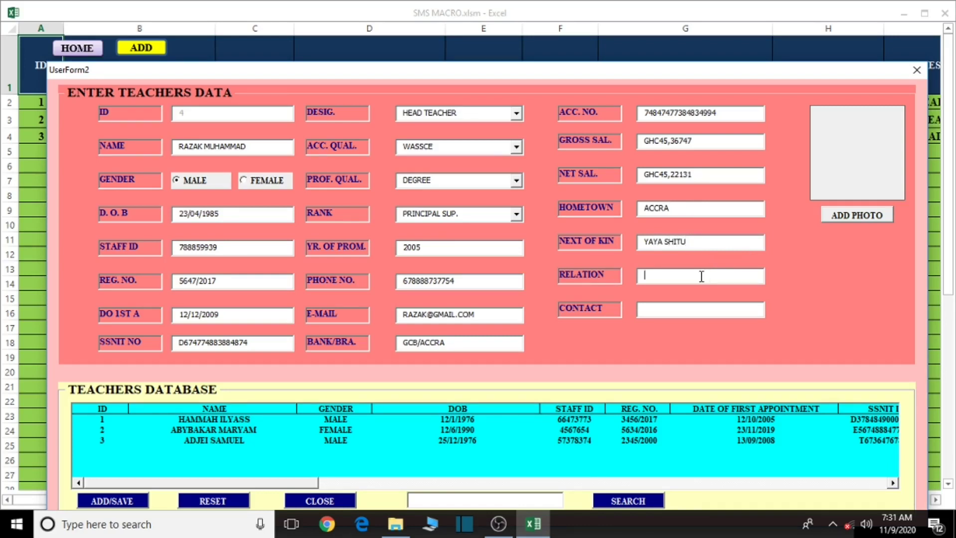
{"action": "type", "text": "BROTHER"}
{"action": "left_click", "coordinate": [671, 307]}
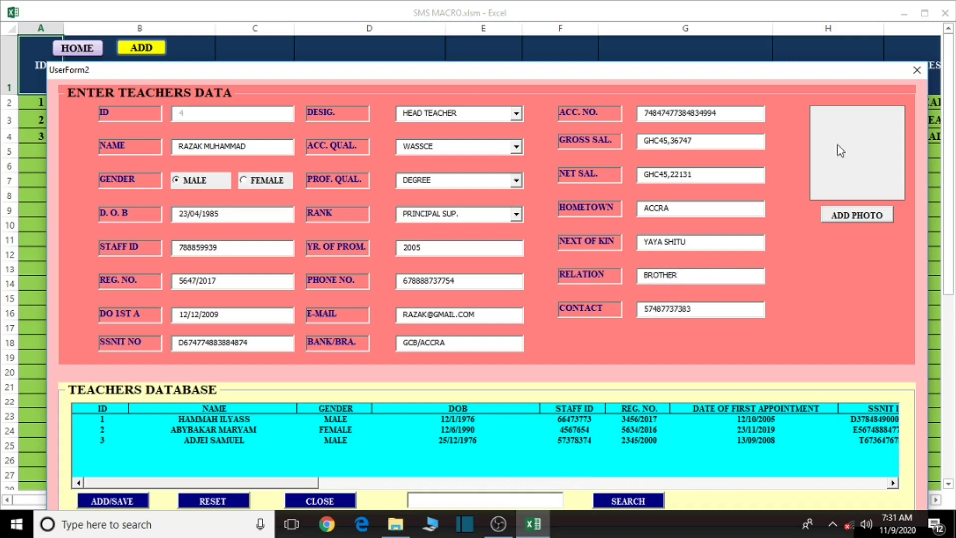
Attach BIG MAN.jpg as the teacher's passport photo
{"action": "left_click", "coordinate": [876, 218]}
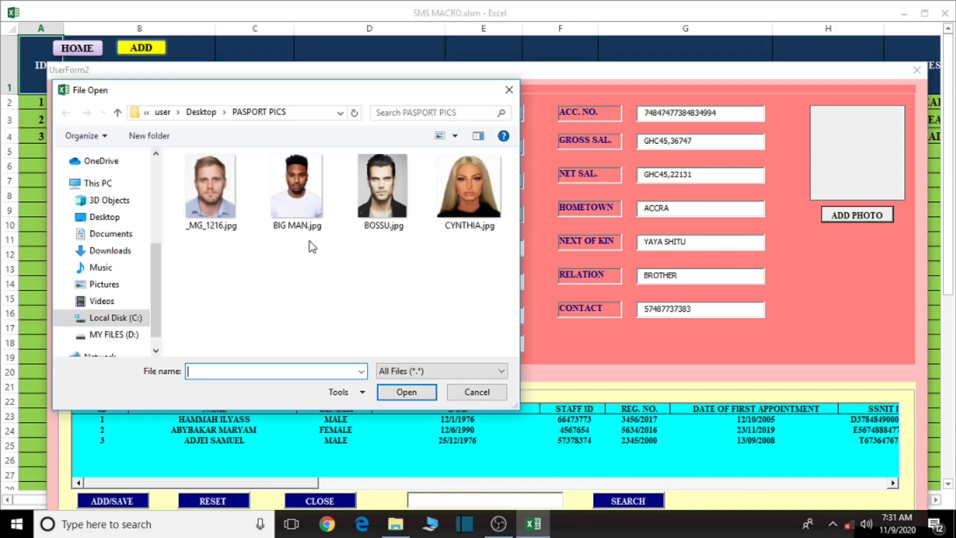
{"action": "left_click", "coordinate": [298, 190]}
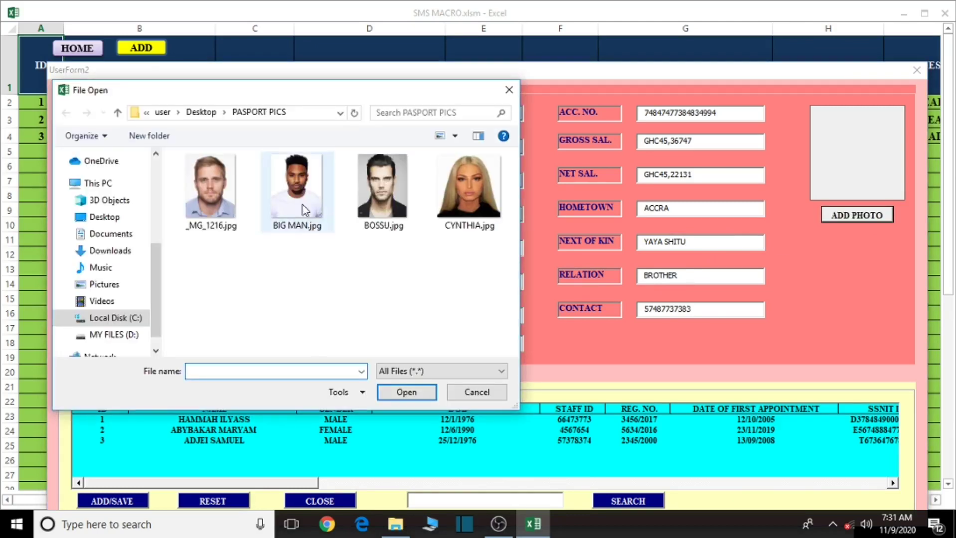
{"action": "left_click", "coordinate": [418, 394]}
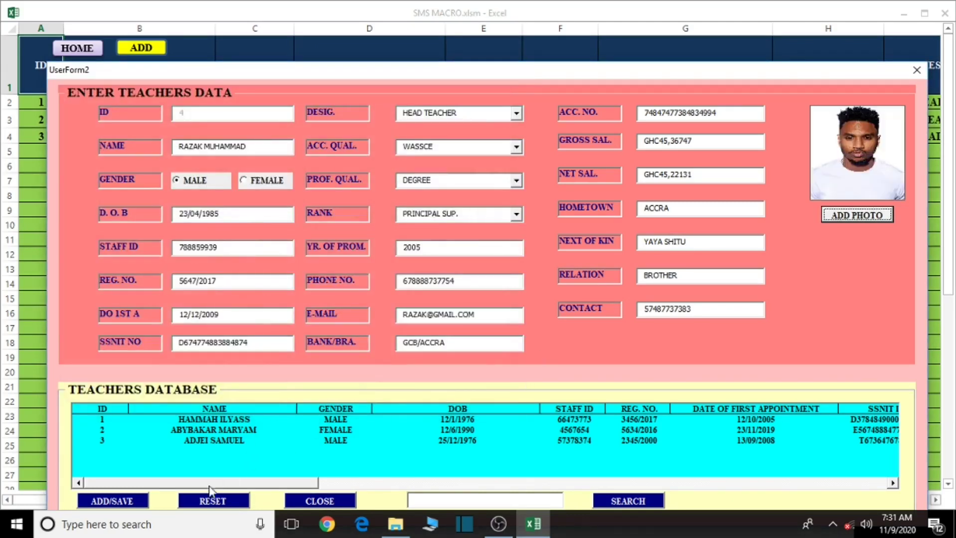
Save the new teacher record, confirm the message and close the entry form
{"action": "left_click", "coordinate": [119, 501]}
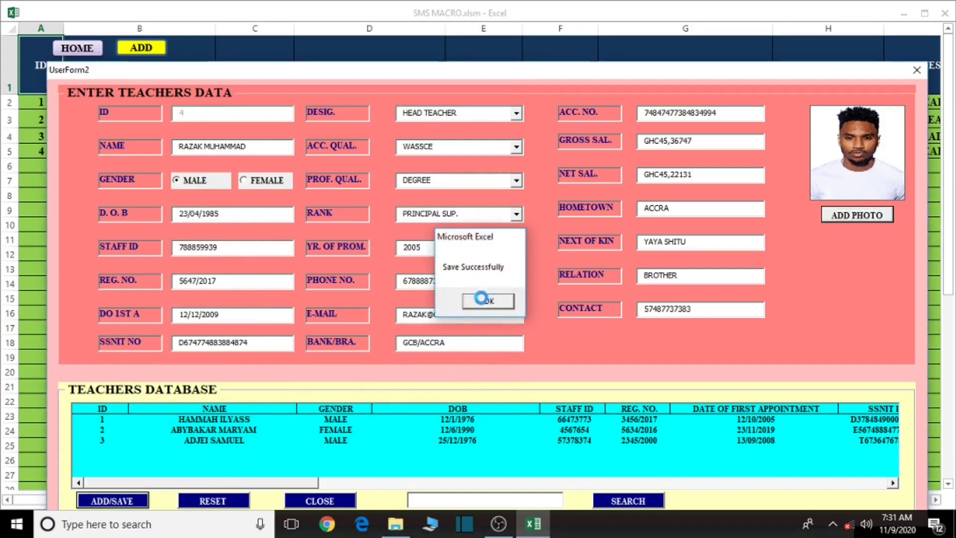
{"action": "left_click", "coordinate": [481, 299]}
{"action": "left_click", "coordinate": [915, 35]}
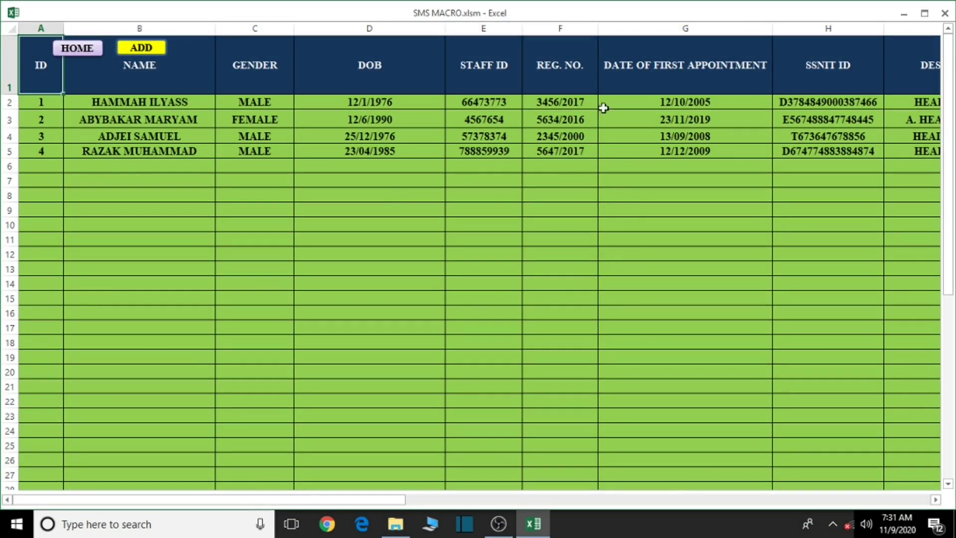
Reopen the teacher entry form and search teacher ID 4 to reload the saved record
{"action": "left_click", "coordinate": [141, 49]}
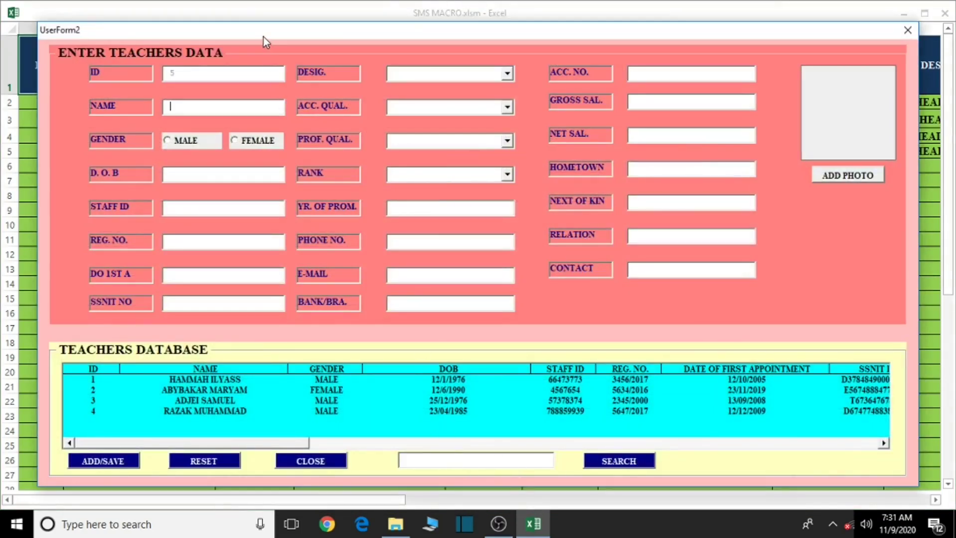
{"action": "mouse_move", "coordinate": [262, 37]}
{"action": "left_mouse_down"}
{"action": "mouse_move", "coordinate": [337, 221]}
{"action": "mouse_move", "coordinate": [294, 29]}
{"action": "mouse_move", "coordinate": [255, 28]}
{"action": "left_mouse_up"}
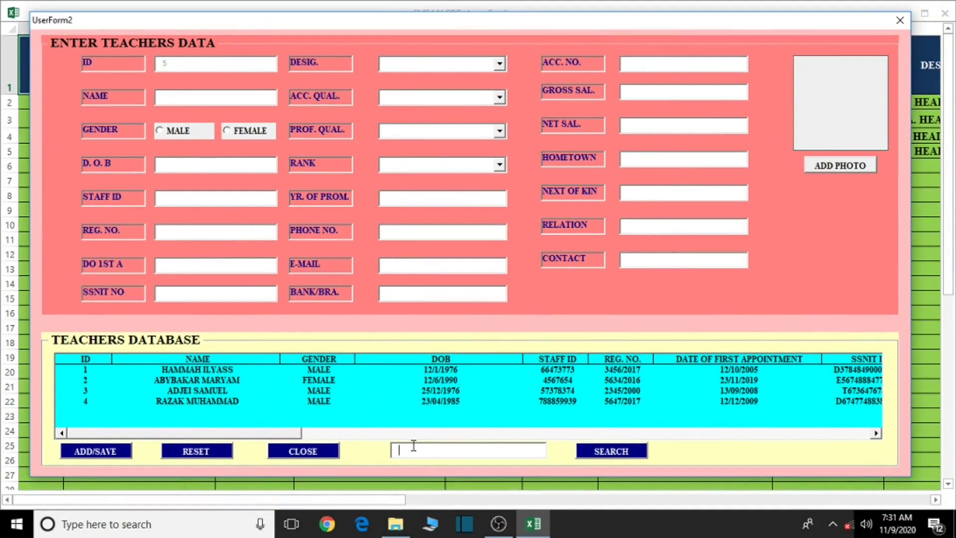
{"action": "type", "text": "4"}
{"action": "left_click", "coordinate": [611, 451]}
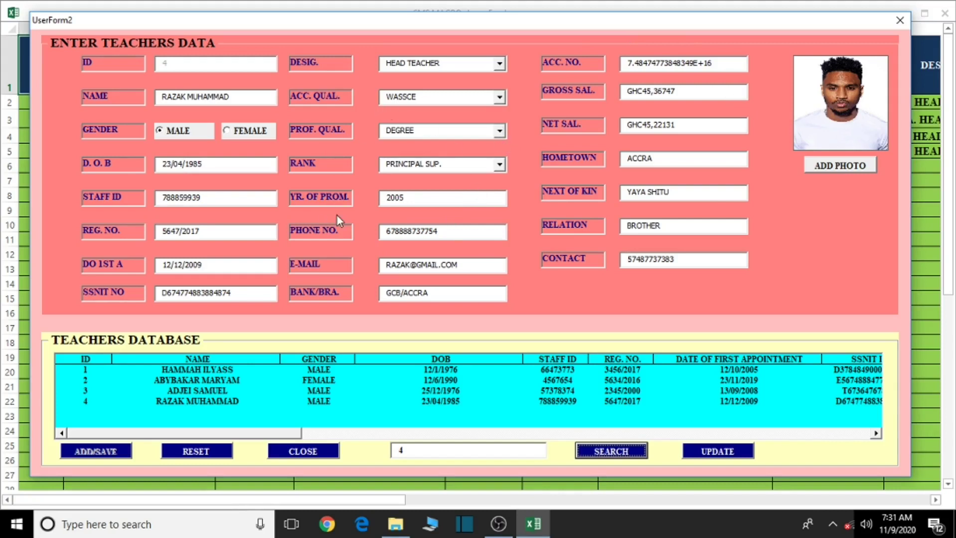
Set teacher 4's rank to DIR. GEN. and apply the update
{"action": "left_click", "coordinate": [499, 164]}
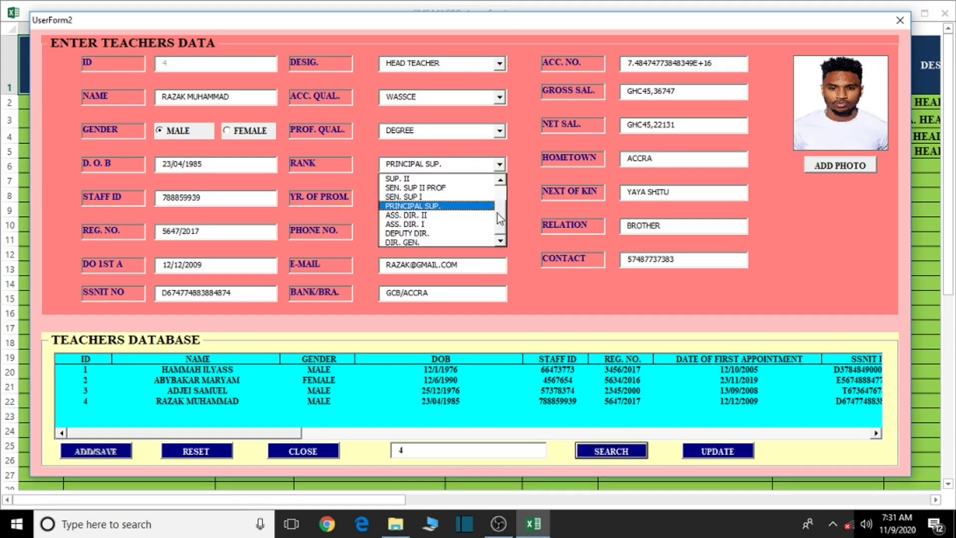
{"action": "left_click", "coordinate": [415, 242]}
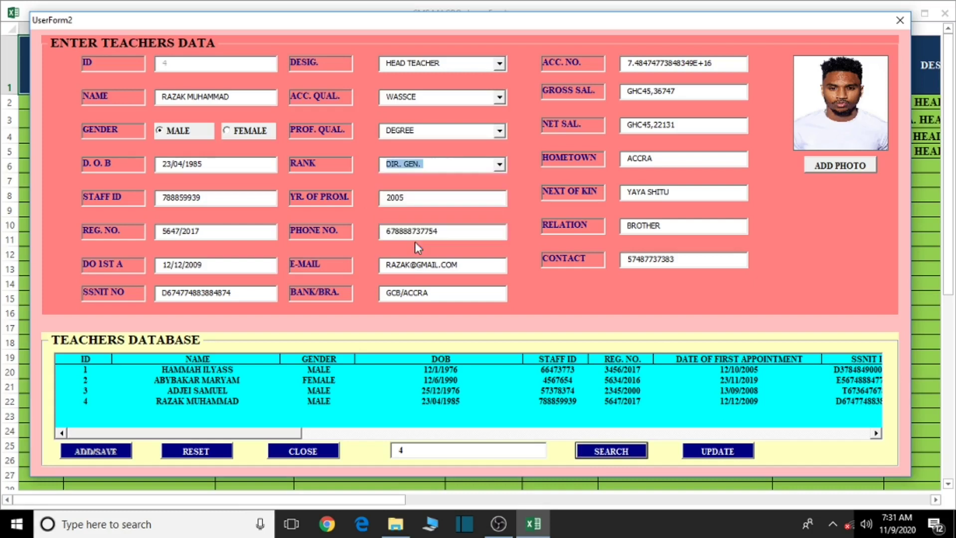
{"action": "left_click", "coordinate": [706, 451]}
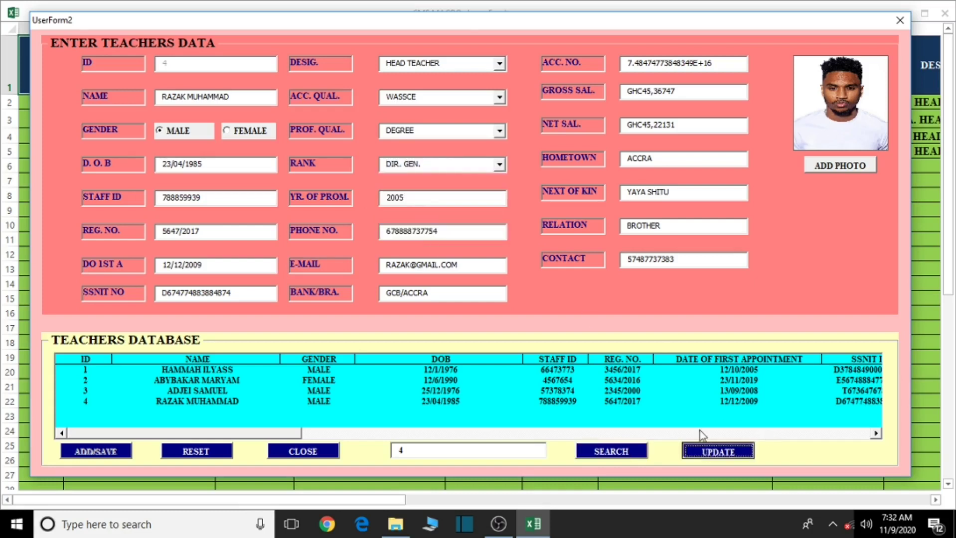
{"action": "left_click", "coordinate": [708, 451]}
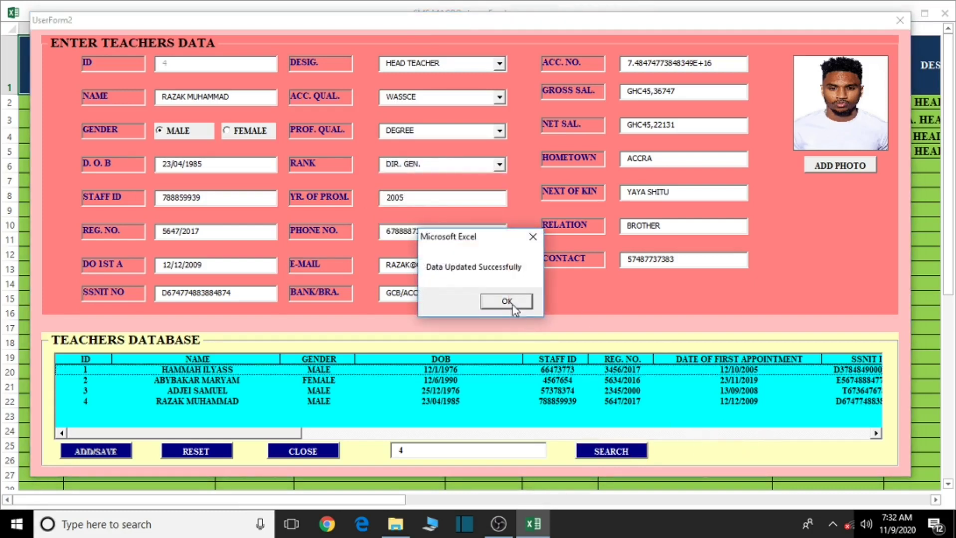
{"action": "left_click", "coordinate": [498, 302]}
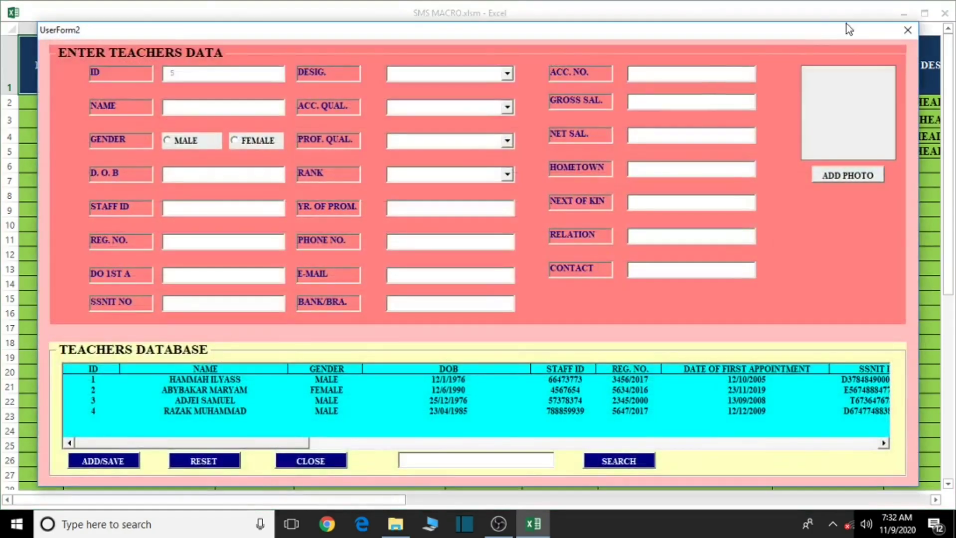
Close the teacher entry form and scroll the dashboard sheet sideways
{"action": "left_click", "coordinate": [905, 31]}
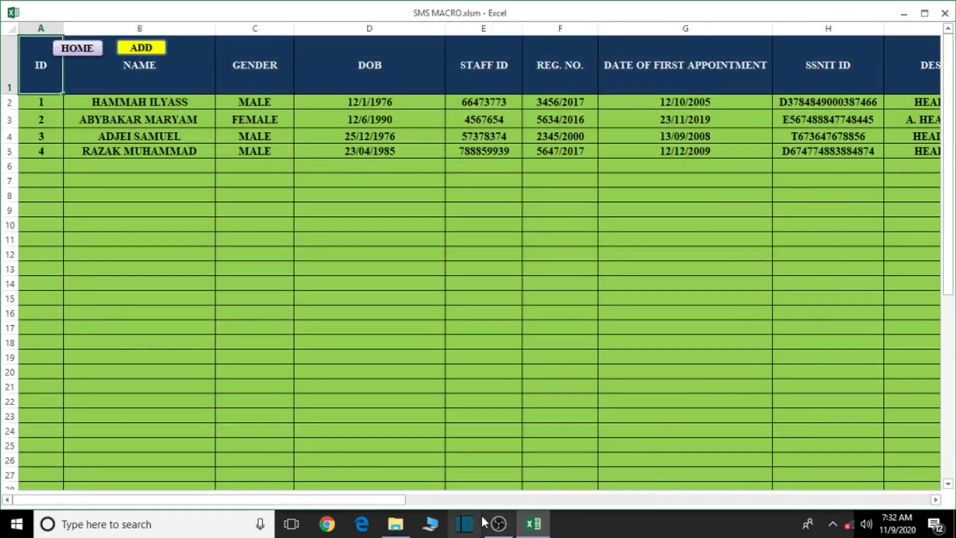
{"action": "left_click_drag", "start_coordinate": [384, 501], "coordinate": [567, 503]}
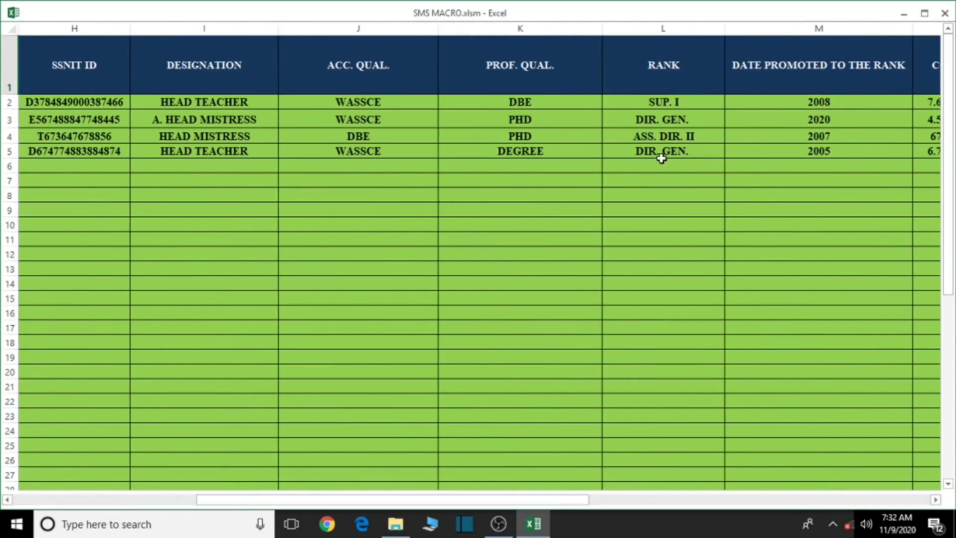
{"action": "left_click_drag", "start_coordinate": [484, 503], "coordinate": [235, 452]}
From home, open the teachers EMIS summary, scroll to the MALE/FEMALE/TOTAL counts, then go home
{"action": "left_click", "coordinate": [84, 51]}
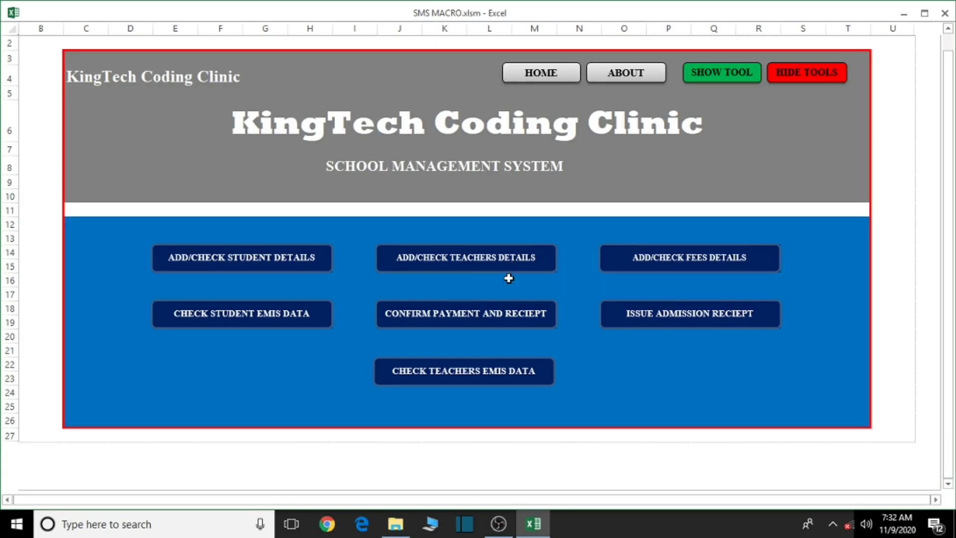
{"action": "left_click", "coordinate": [458, 376]}
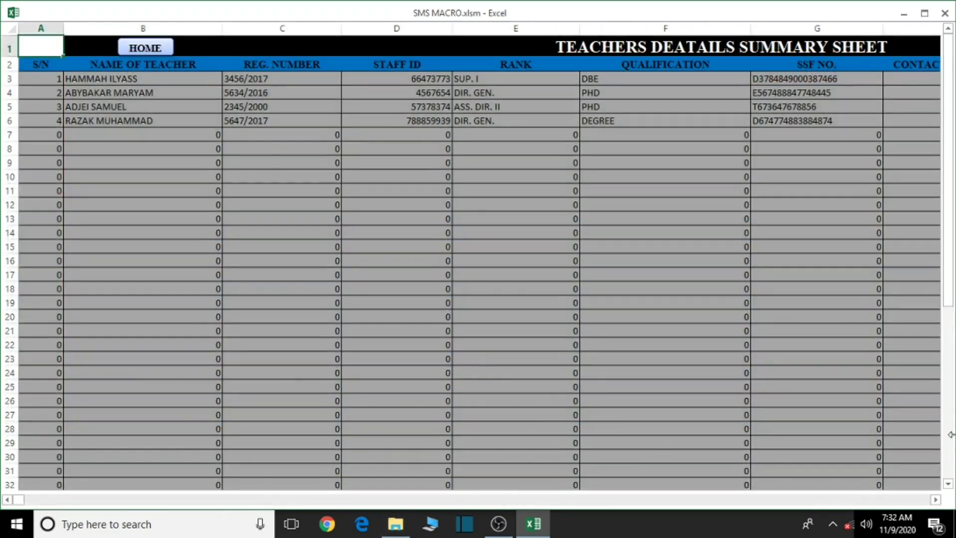
{"action": "left_click", "coordinate": [935, 500]}
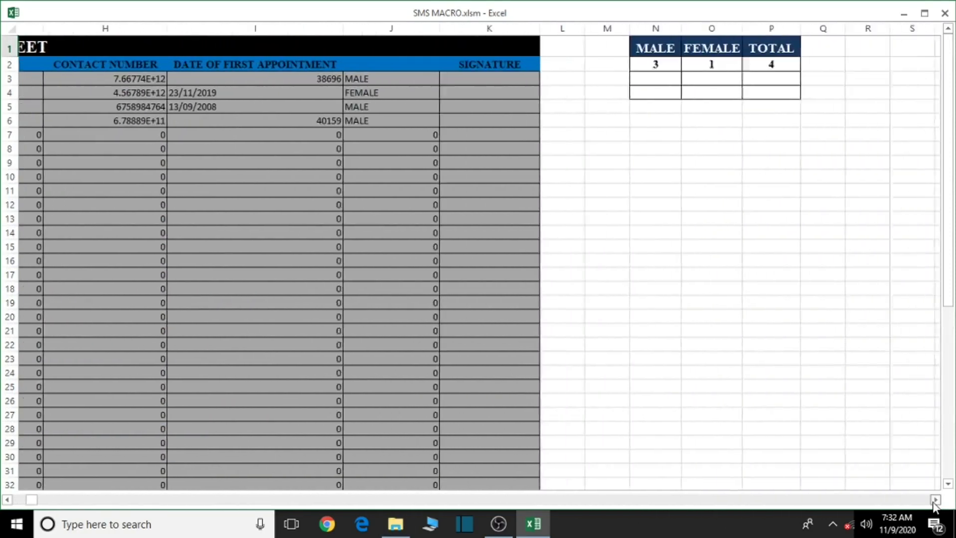
{"action": "left_click", "coordinate": [935, 500]}
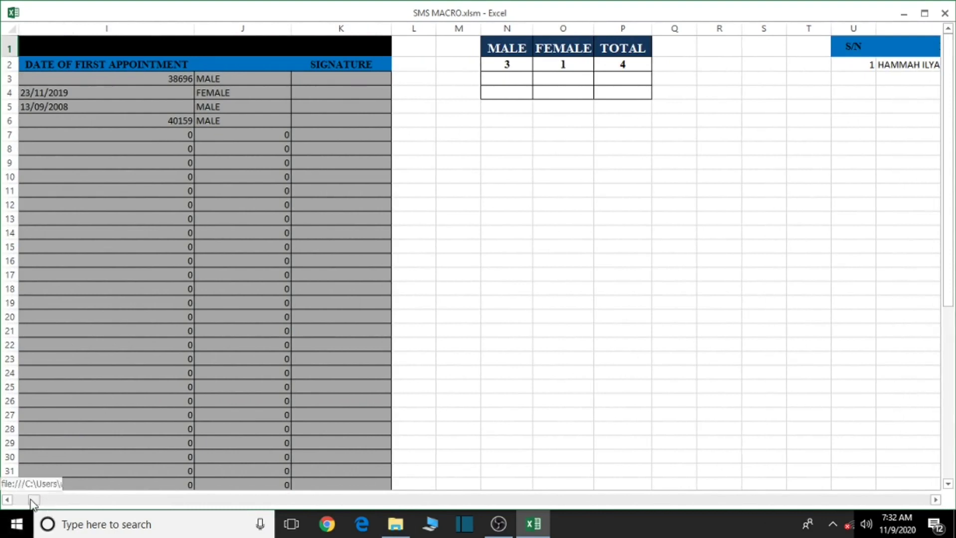
{"action": "left_click_drag", "start_coordinate": [31, 500], "coordinate": [17, 501]}
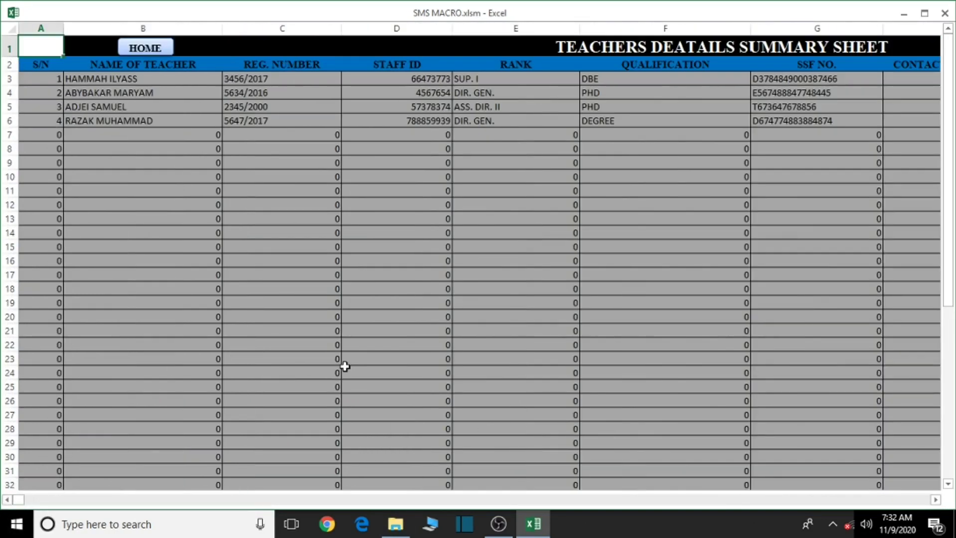
{"action": "left_click", "coordinate": [144, 48]}
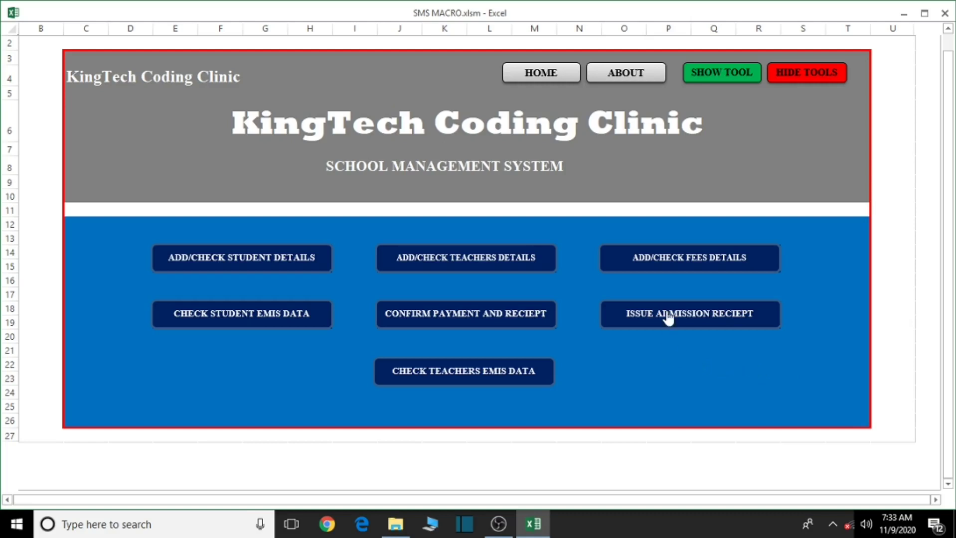
Open the admission receipt sheet and look up admission number 3
{"action": "left_click", "coordinate": [691, 331]}
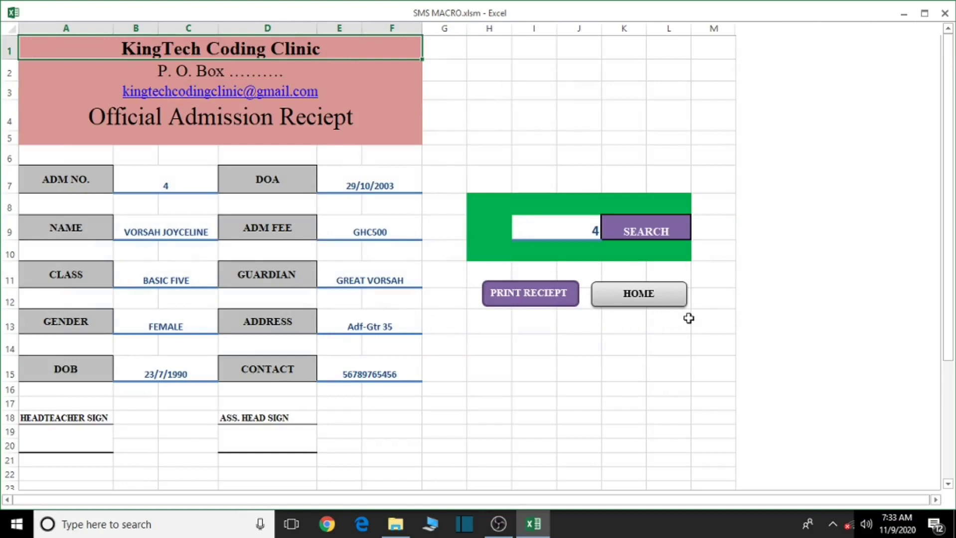
{"action": "left_click", "coordinate": [571, 231]}
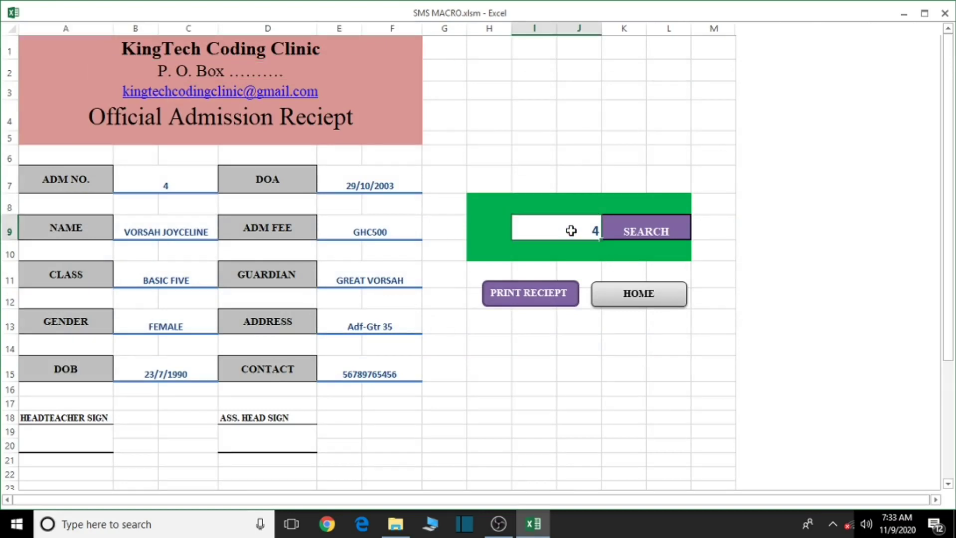
{"action": "type", "text": "3"}
{"action": "left_click", "coordinate": [651, 231]}
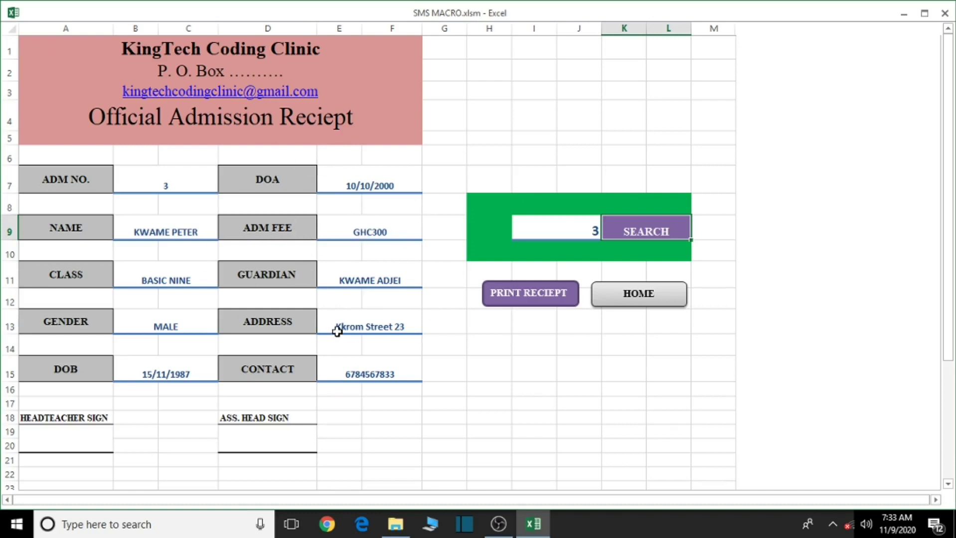
Print-preview admission 3's receipt, zoom in and scroll through it, then close the preview
{"action": "left_click", "coordinate": [521, 294]}
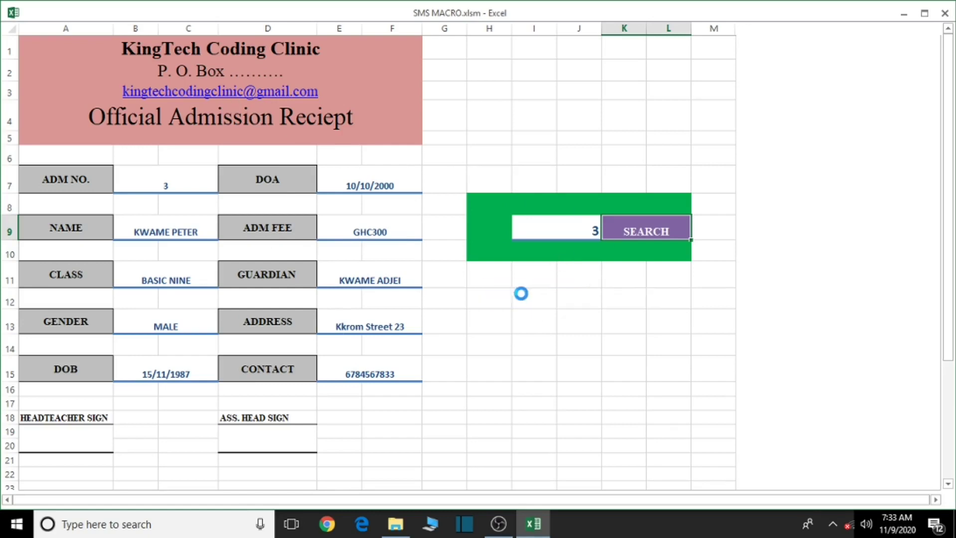
{"action": "left_click", "coordinate": [499, 334]}
{"action": "scroll", "coordinate": [508, 317], "scroll_direction": "up", "scroll_amount": 2}
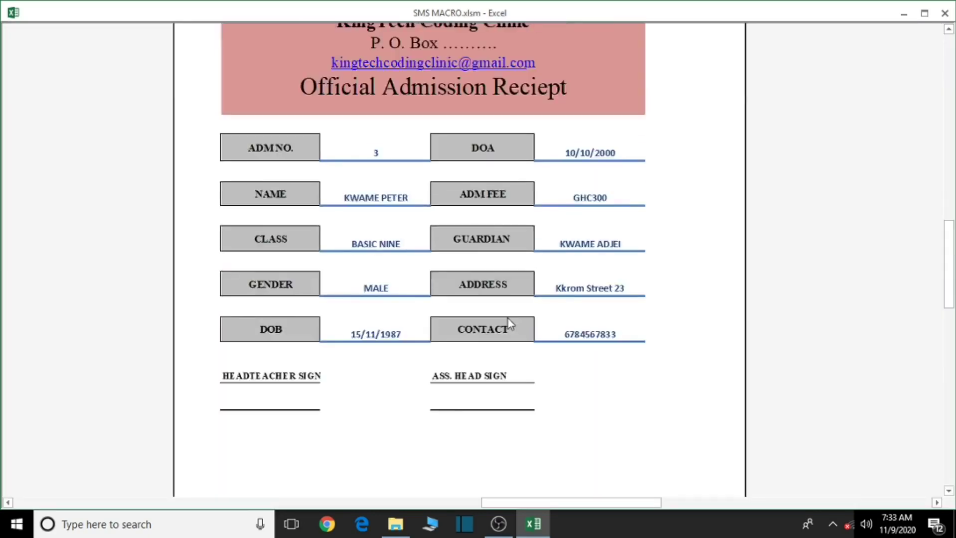
{"action": "scroll", "coordinate": [506, 313], "scroll_direction": "up", "scroll_amount": 2}
{"action": "scroll", "coordinate": [506, 312], "scroll_direction": "down", "scroll_amount": 4}
{"action": "scroll", "coordinate": [503, 307], "scroll_direction": "up", "scroll_amount": 4}
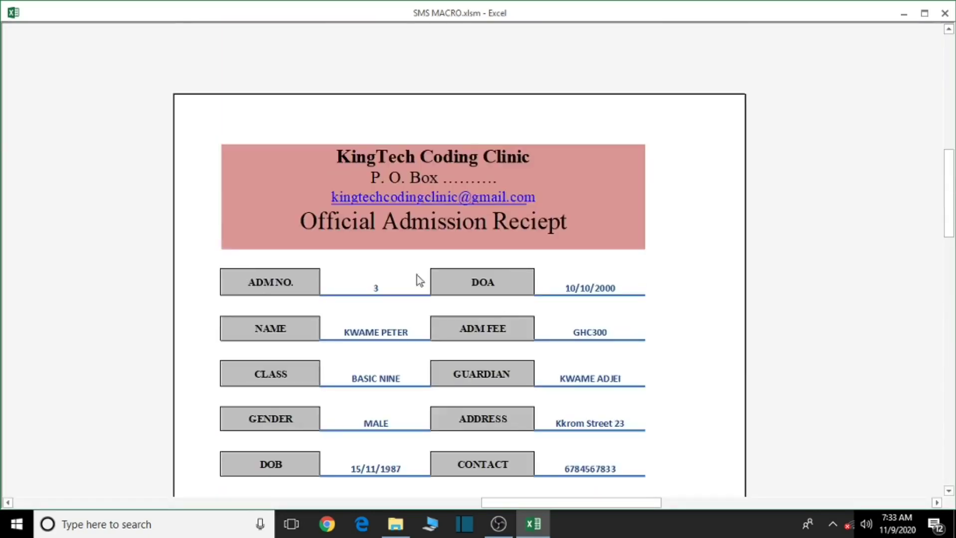
{"action": "scroll", "coordinate": [534, 315], "scroll_direction": "down", "scroll_amount": 4}
{"action": "scroll", "coordinate": [529, 307], "scroll_direction": "up", "scroll_amount": 4}
{"action": "scroll", "coordinate": [530, 304], "scroll_direction": "down", "scroll_amount": 1}
{"action": "scroll", "coordinate": [529, 303], "scroll_direction": "up", "scroll_amount": 2}
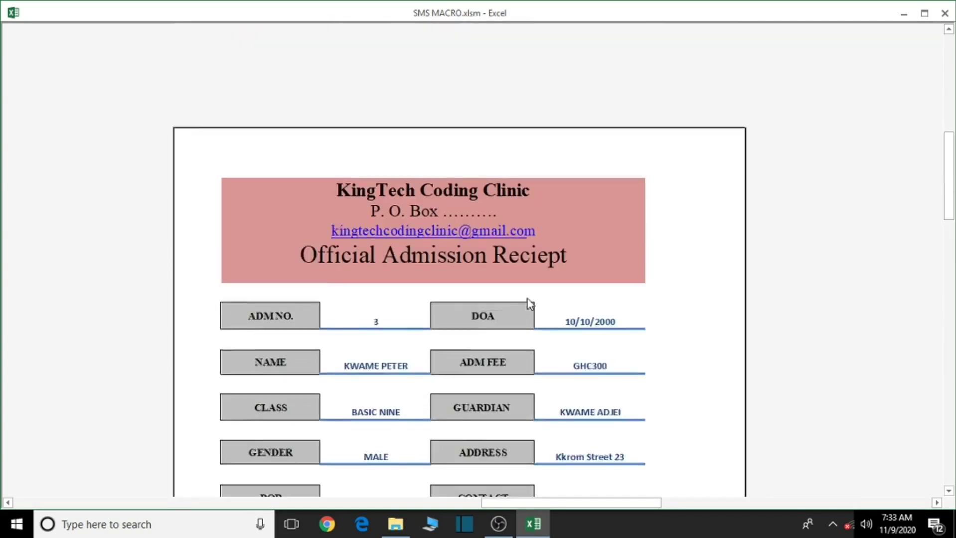
{"action": "scroll", "coordinate": [527, 303], "scroll_direction": "down", "scroll_amount": 4}
{"action": "scroll", "coordinate": [528, 304], "scroll_direction": "up", "scroll_amount": 1}
{"action": "scroll", "coordinate": [528, 303], "scroll_direction": "up", "scroll_amount": 1}
{"action": "scroll", "coordinate": [528, 303], "scroll_direction": "down", "scroll_amount": 1}
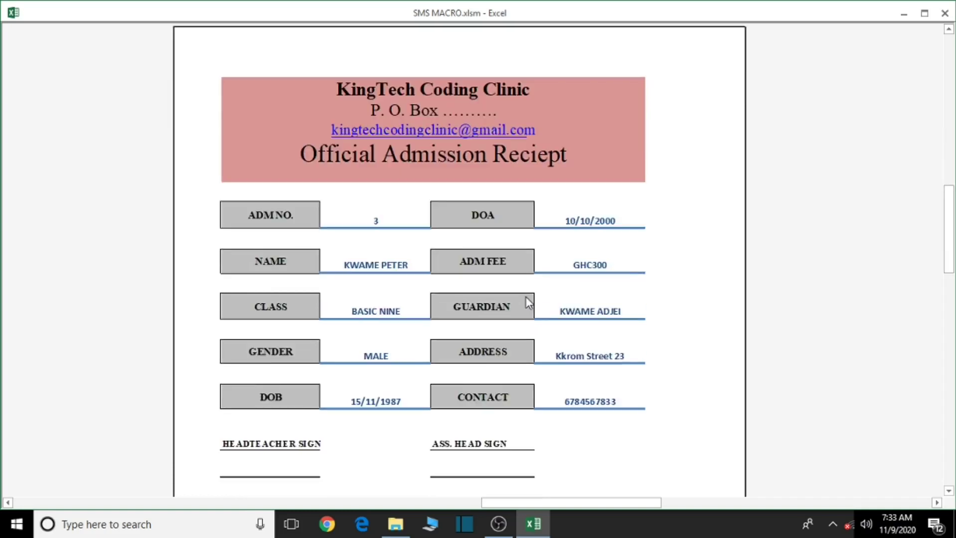
{"action": "scroll", "coordinate": [528, 303], "scroll_direction": "up", "scroll_amount": 1}
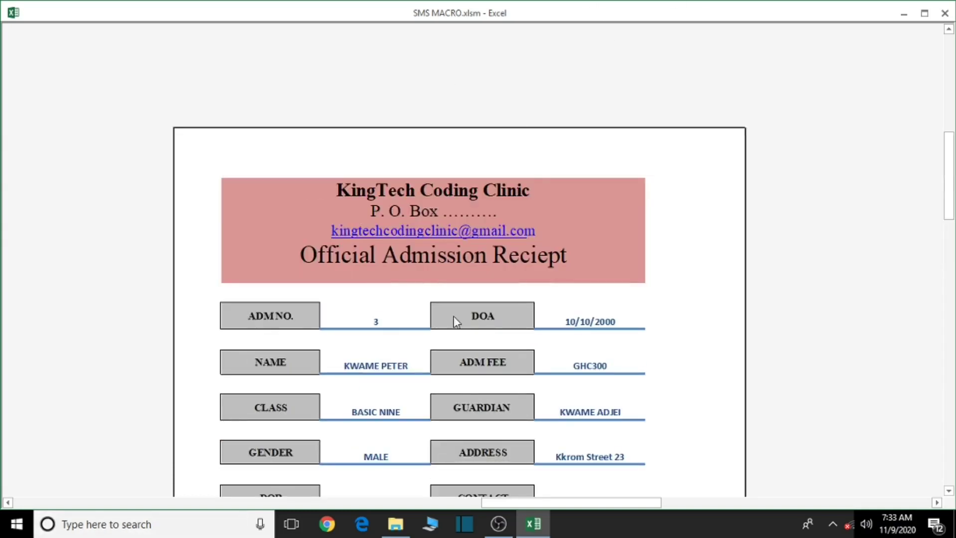
{"action": "left_click", "coordinate": [944, 13]}
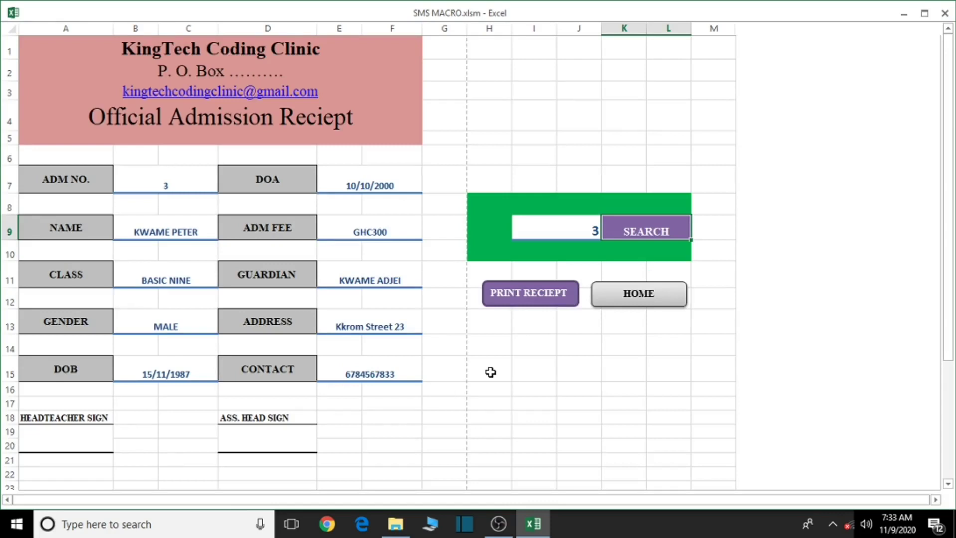
Look up admission number 1 on the receipt sheet
{"action": "left_click", "coordinate": [561, 228]}
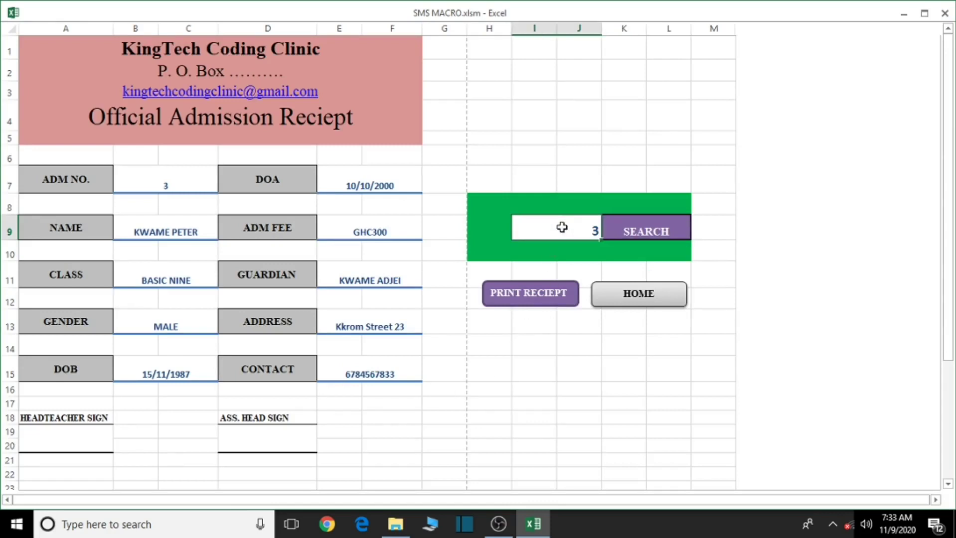
{"action": "type", "text": "1"}
{"action": "left_click", "coordinate": [642, 234]}
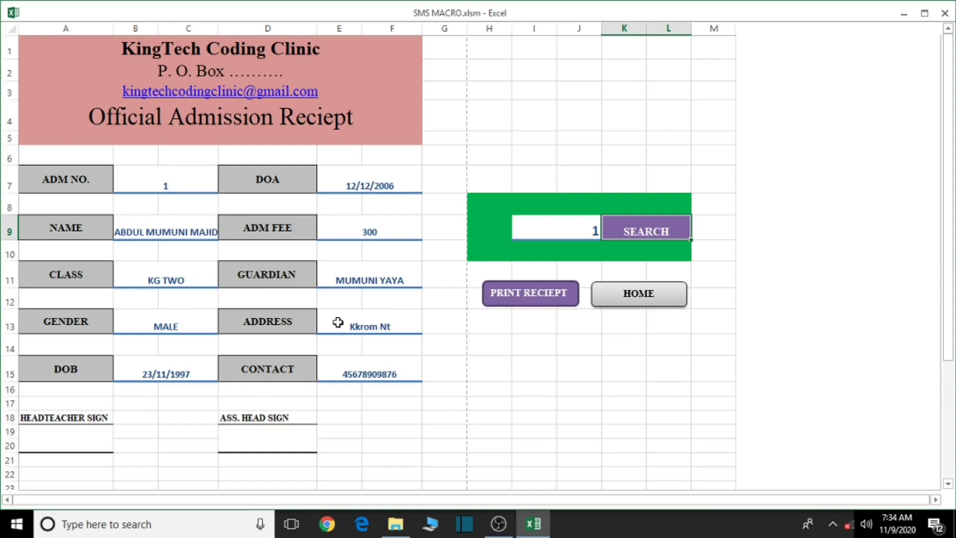
Print-preview the receipt as a full page, then close the preview
{"action": "left_click", "coordinate": [531, 300]}
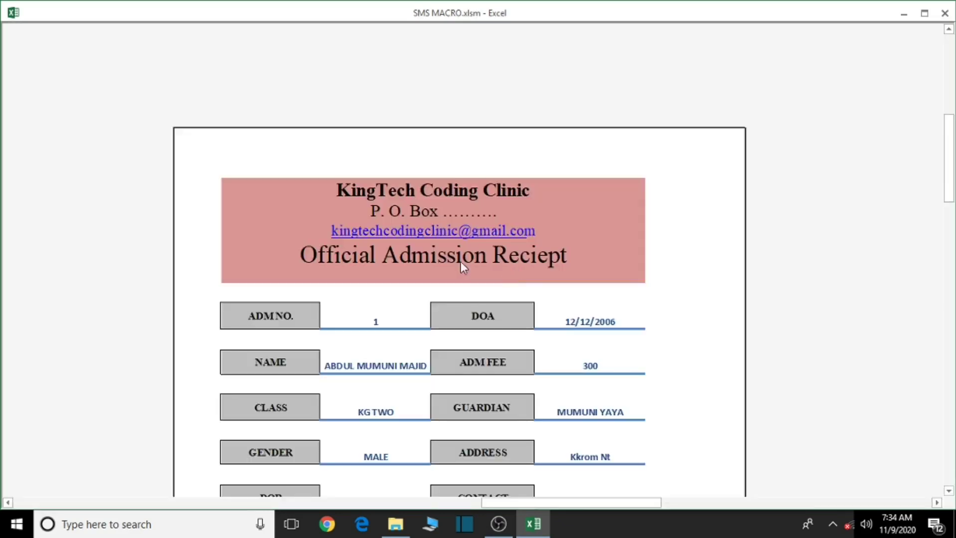
{"action": "left_click", "coordinate": [459, 263]}
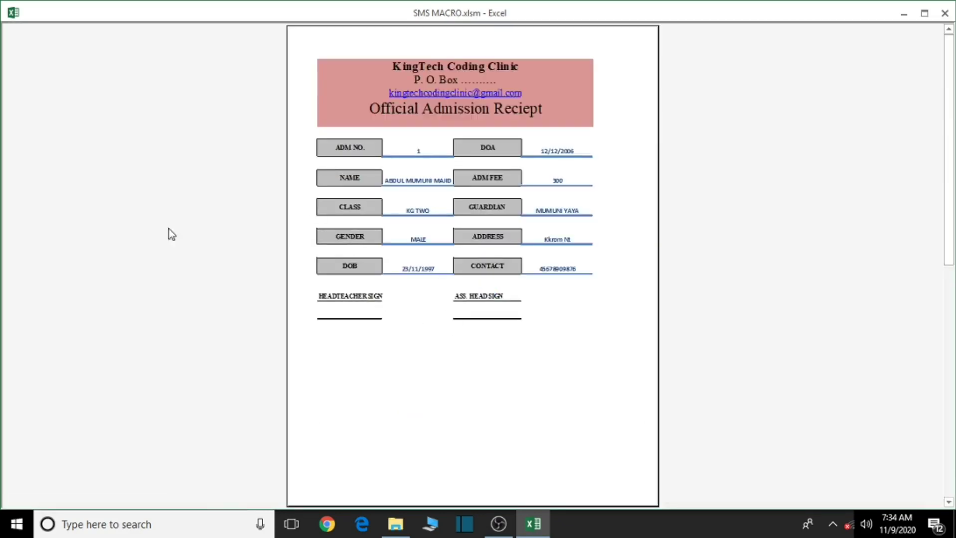
{"action": "left_click", "coordinate": [945, 13]}
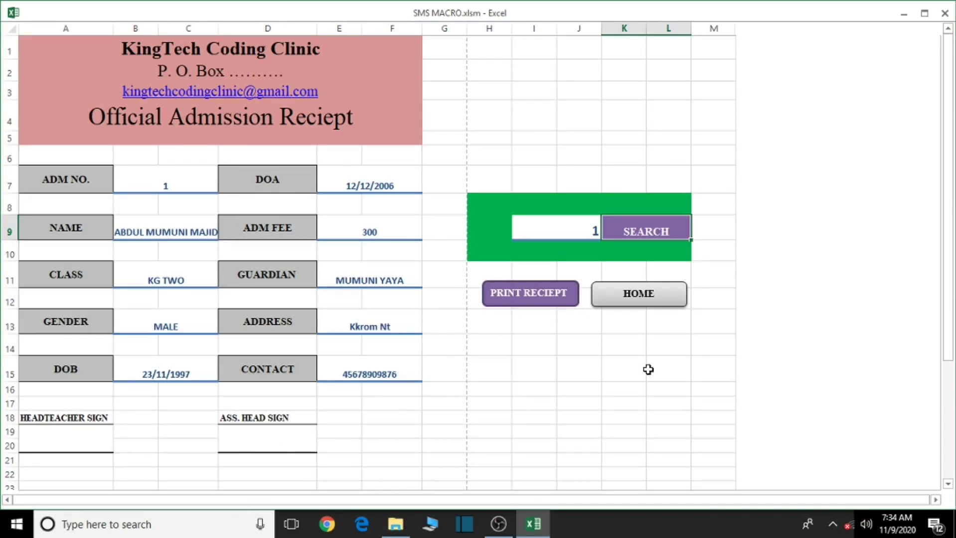
Go home, open the ADD/CHECK STUDENT DETAILS list, then return to the home dashboard
{"action": "left_click", "coordinate": [645, 298]}
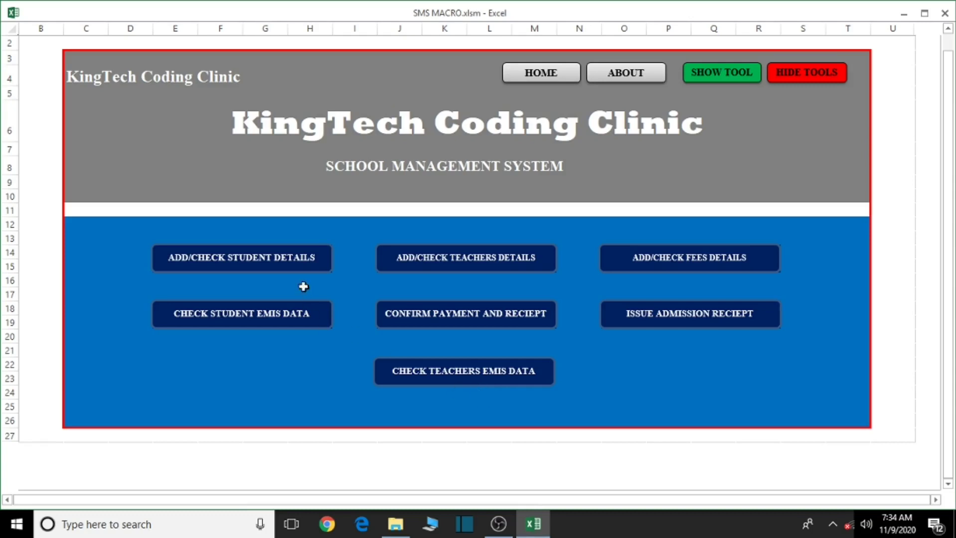
{"action": "left_click", "coordinate": [280, 263]}
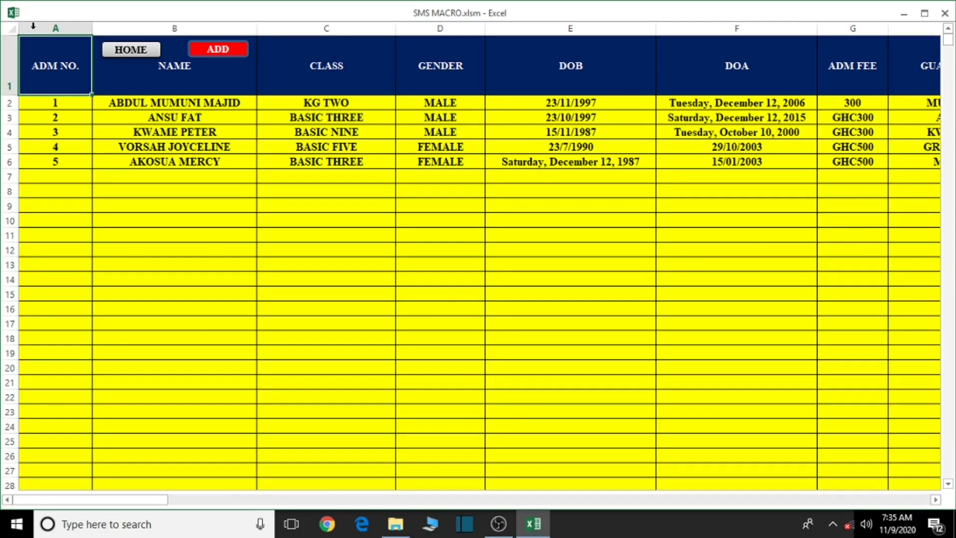
{"action": "left_click", "coordinate": [133, 51]}
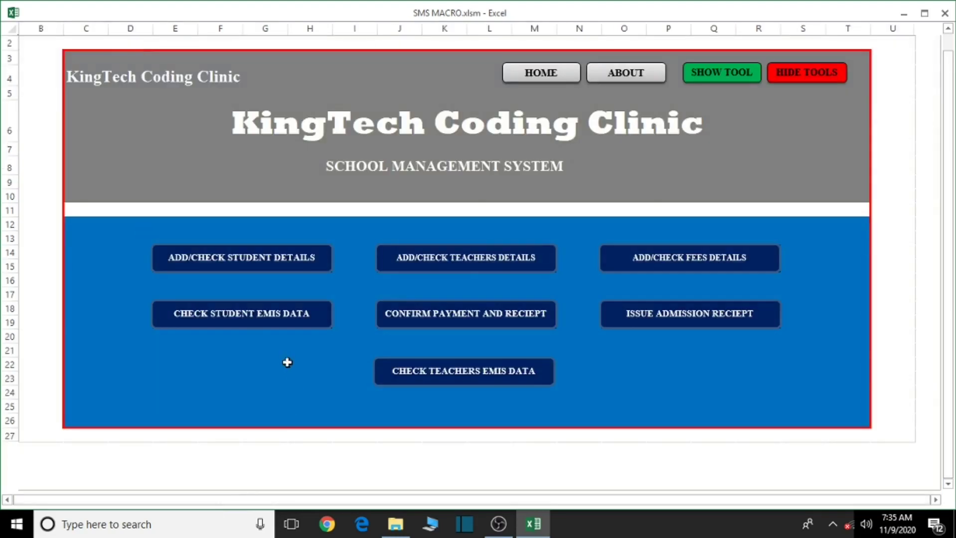
View the student EMIS class counts, then go home and open ADD/CHECK STUDENT DETAILS
{"action": "left_click", "coordinate": [244, 319]}
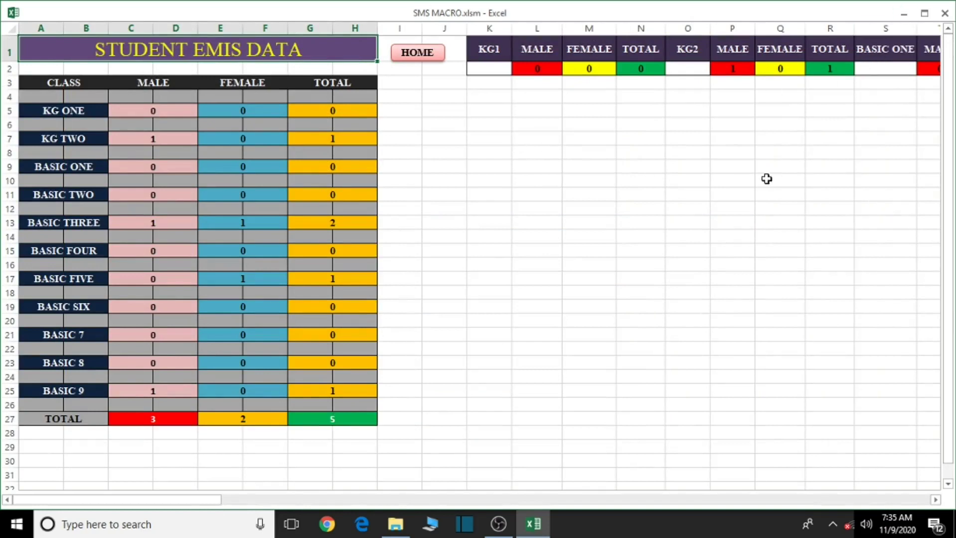
{"action": "left_click", "coordinate": [428, 54]}
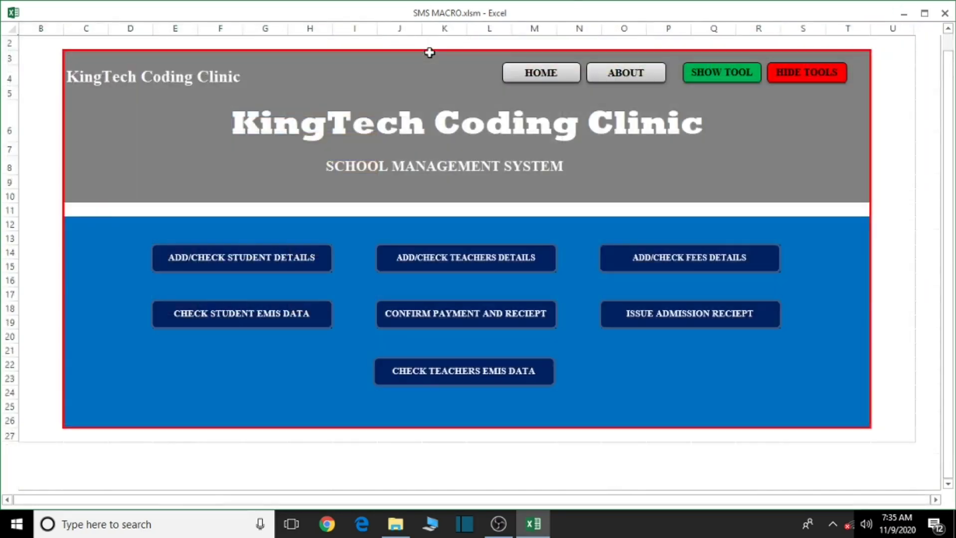
{"action": "left_click", "coordinate": [257, 260]}
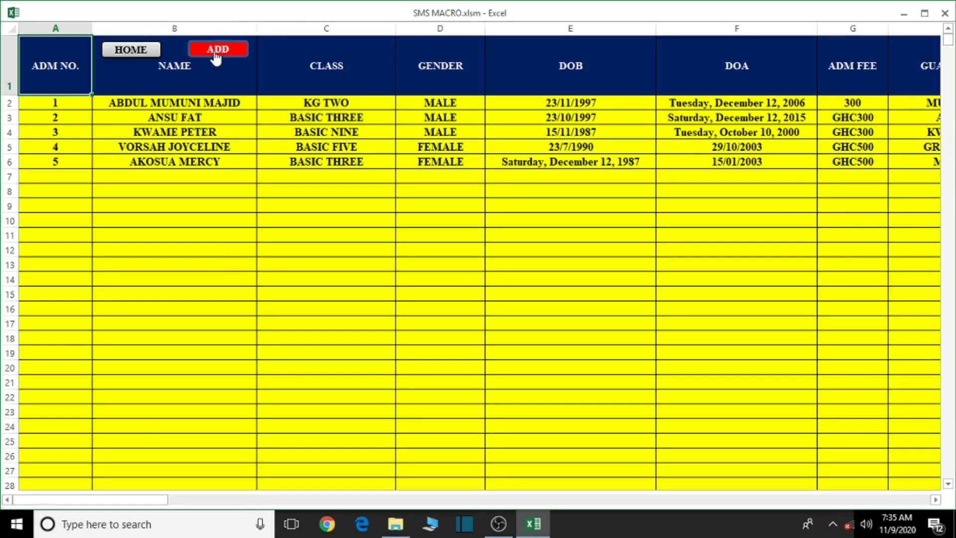
Load student number 3's record into the student data entry form
{"action": "left_click", "coordinate": [217, 50]}
{"action": "left_click", "coordinate": [449, 428]}
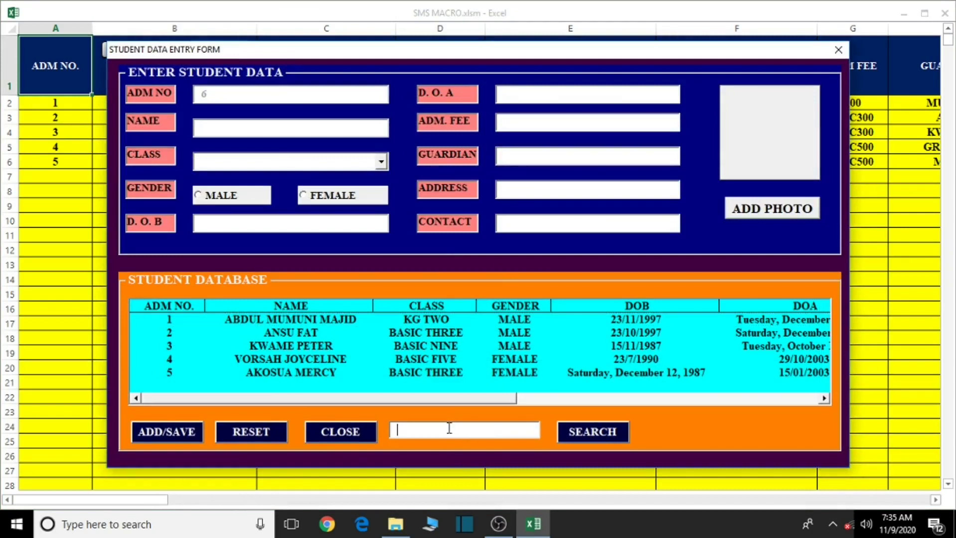
{"action": "left_click", "coordinate": [283, 346]}
{"action": "left_click", "coordinate": [588, 434]}
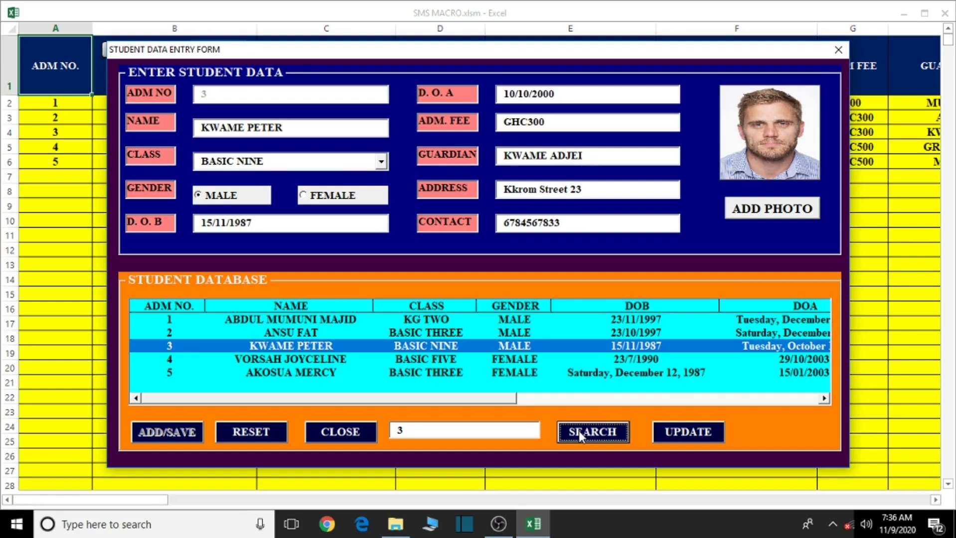
Change student 3's class to NOT IN SCHOOL, save the update, and close the form
{"action": "left_click", "coordinate": [381, 162]}
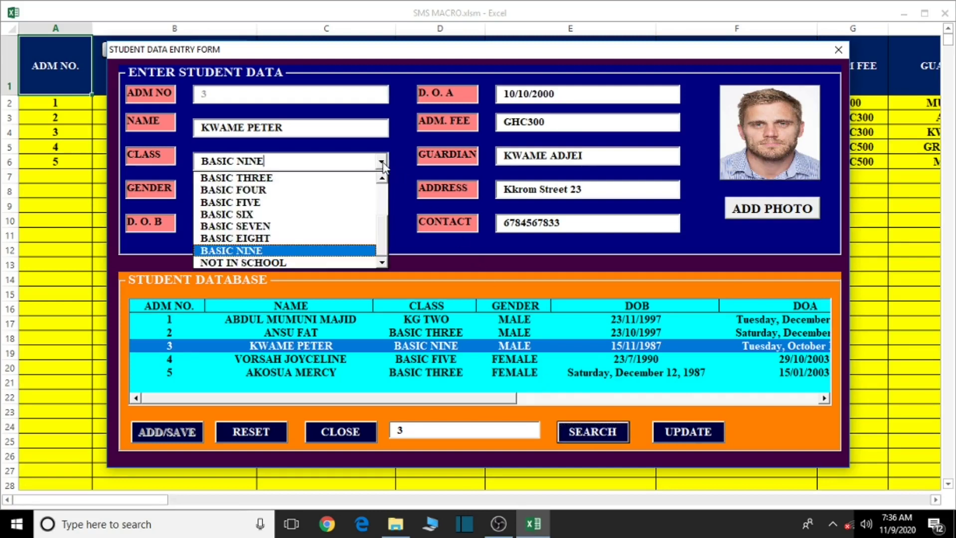
{"action": "left_click", "coordinate": [279, 261]}
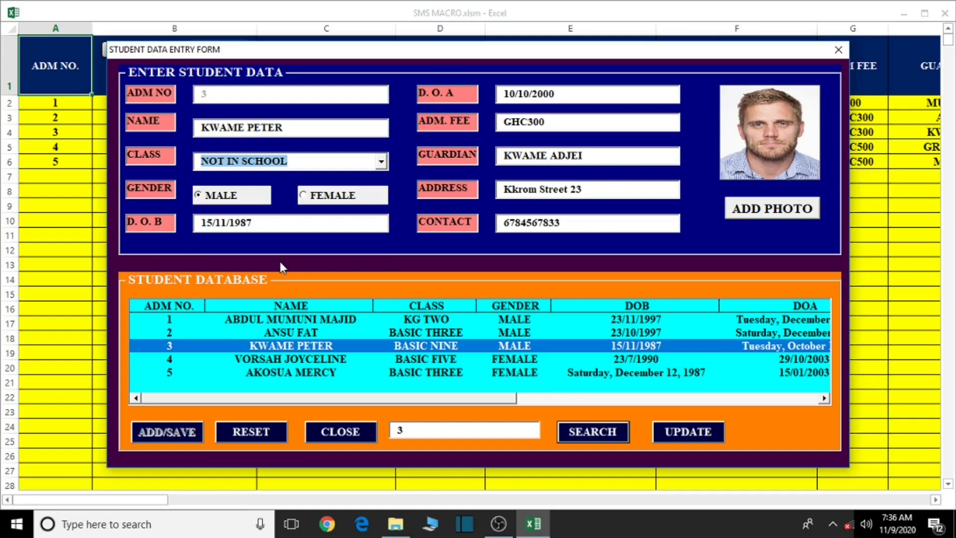
{"action": "left_click", "coordinate": [681, 433]}
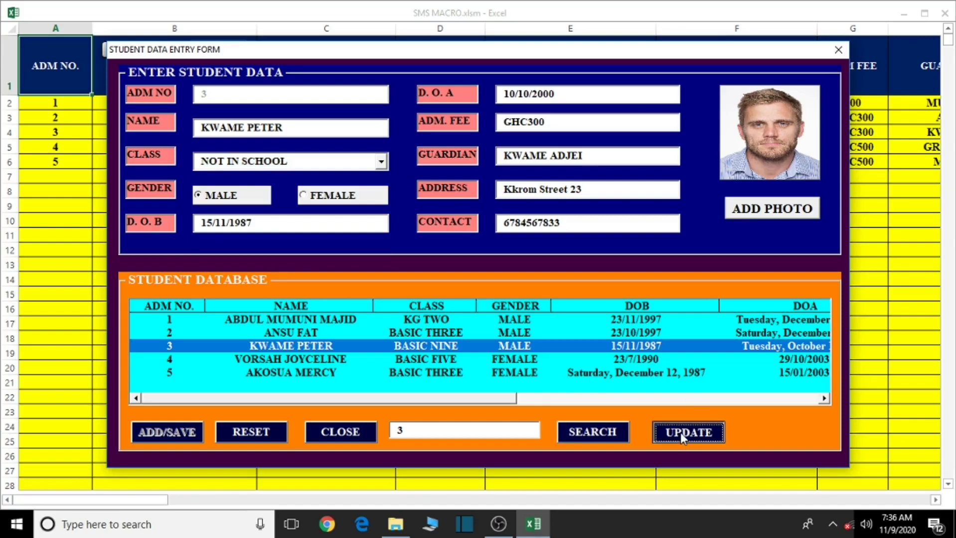
{"action": "left_click", "coordinate": [521, 302]}
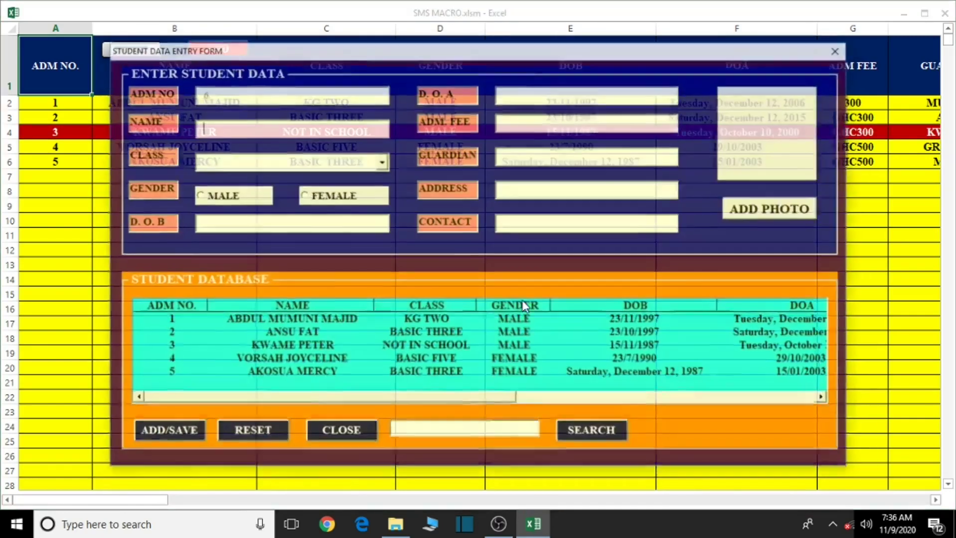
{"action": "left_click", "coordinate": [835, 48]}
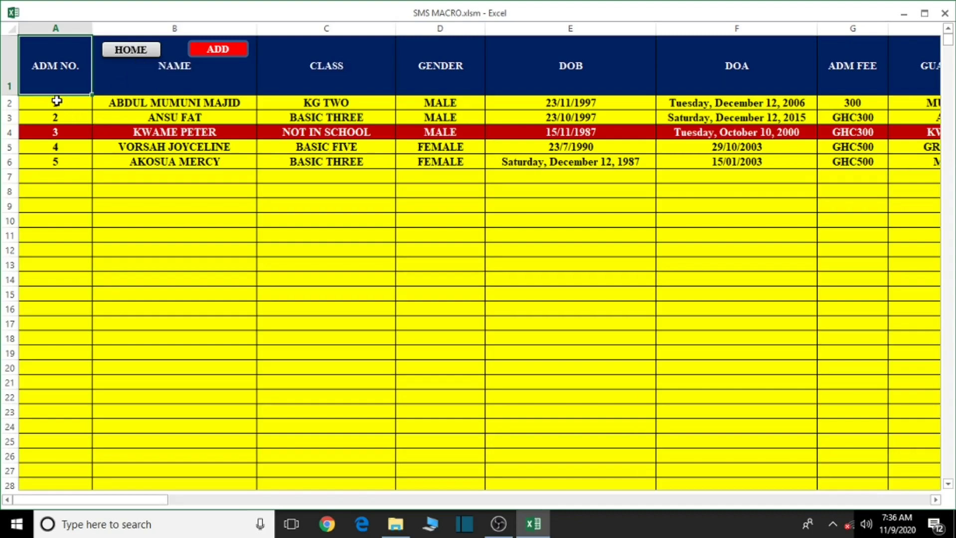
Review the student EMIS data summary, then go to the Fees Payment Database
{"action": "left_click", "coordinate": [139, 52]}
{"action": "left_click", "coordinate": [243, 321]}
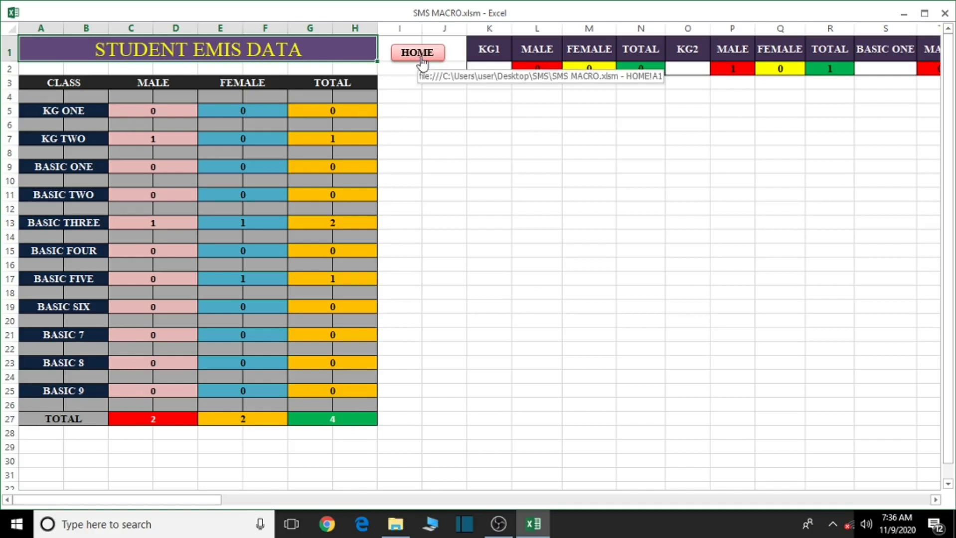
{"action": "left_click", "coordinate": [418, 53]}
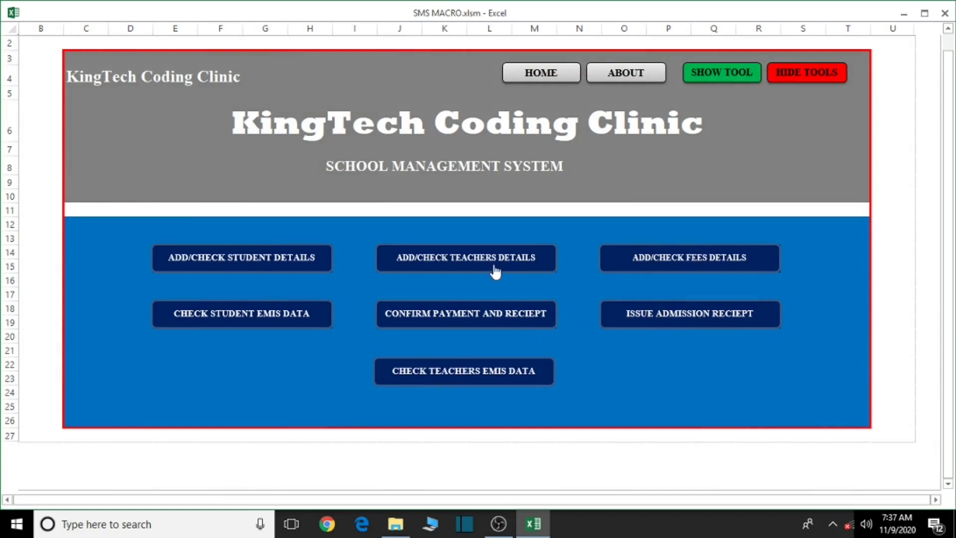
{"action": "left_click", "coordinate": [695, 265]}
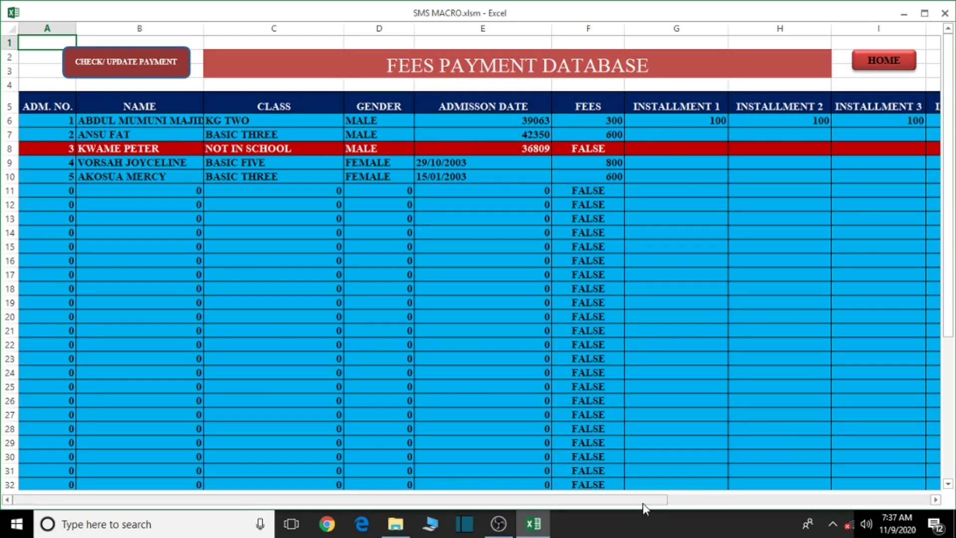
{"action": "left_click_drag", "start_coordinate": [642, 501], "coordinate": [890, 508]}
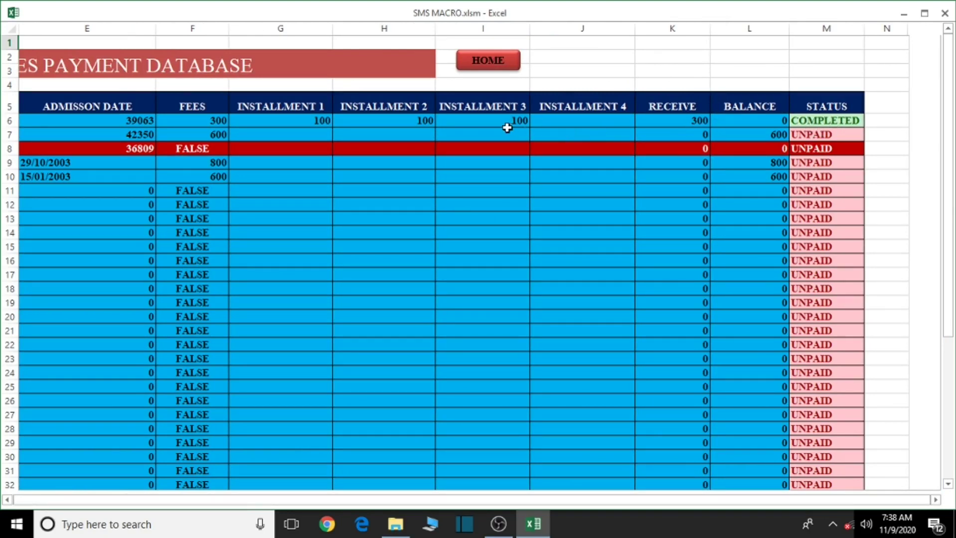
{"action": "left_click_drag", "start_coordinate": [726, 500], "coordinate": [531, 509]}
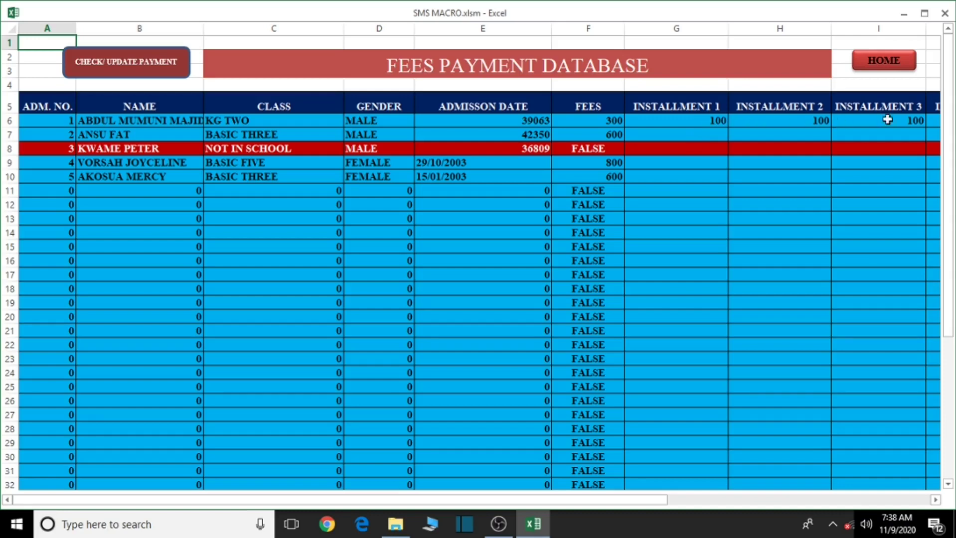
{"action": "left_click_drag", "start_coordinate": [933, 500], "coordinate": [933, 500]}
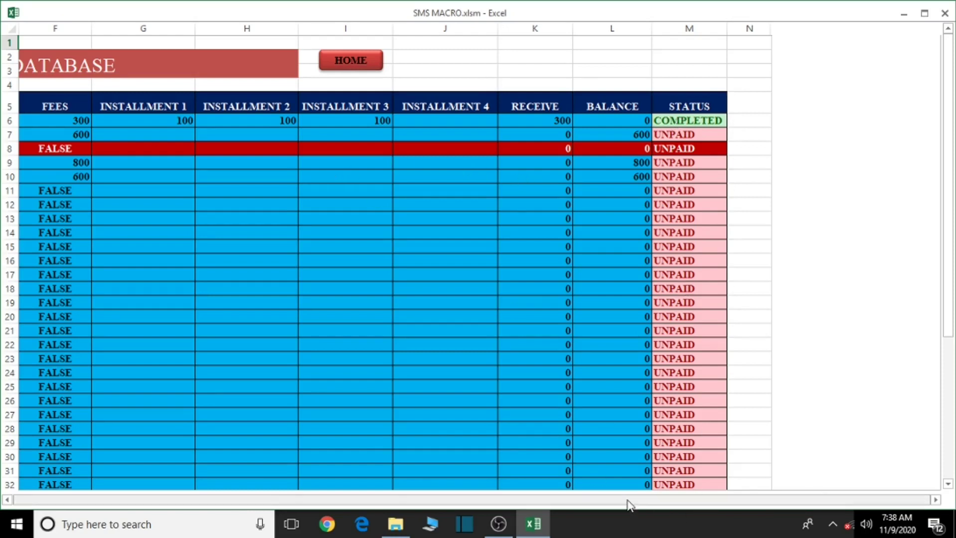
{"action": "left_click_drag", "start_coordinate": [608, 503], "coordinate": [548, 509]}
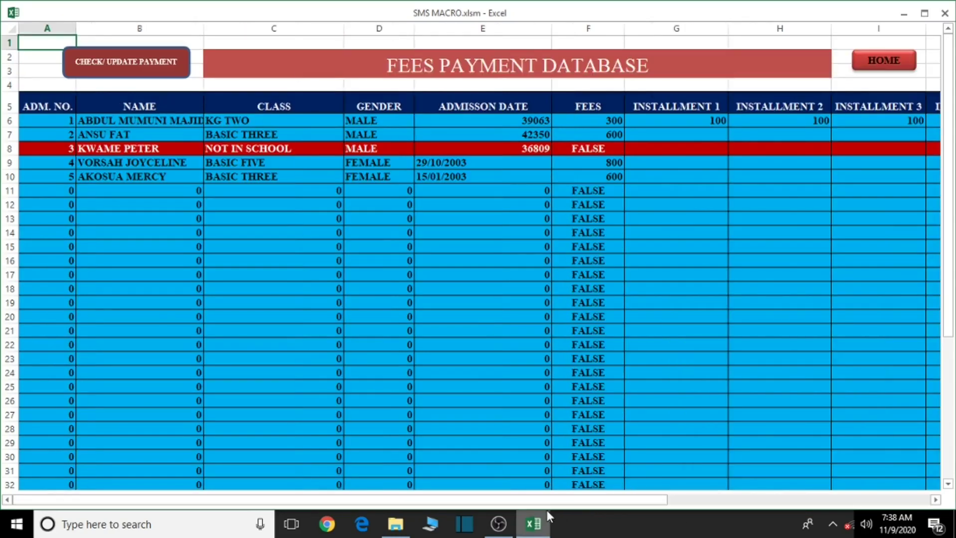
Load admission number 2's record into the payment check and update form
{"action": "left_click", "coordinate": [139, 64]}
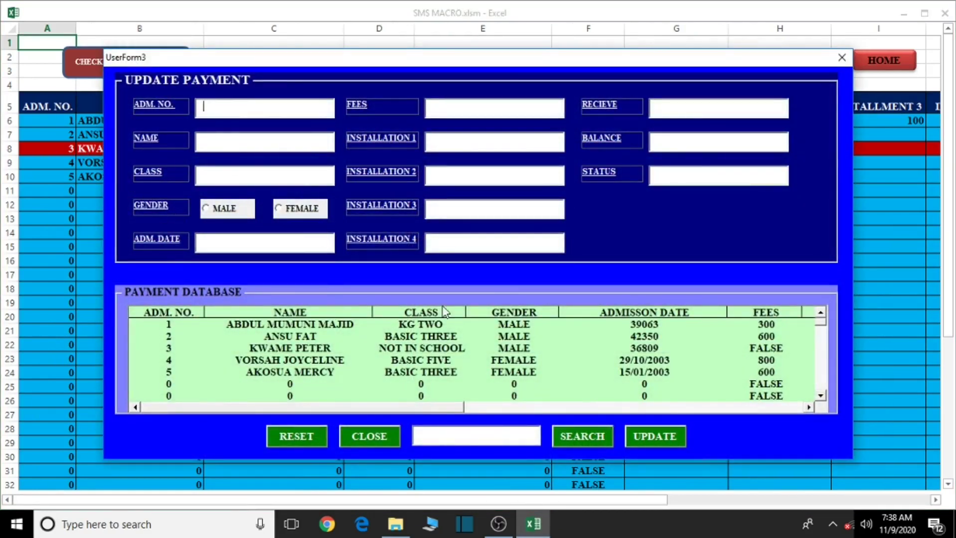
{"action": "left_click", "coordinate": [451, 438]}
{"action": "left_click", "coordinate": [279, 336]}
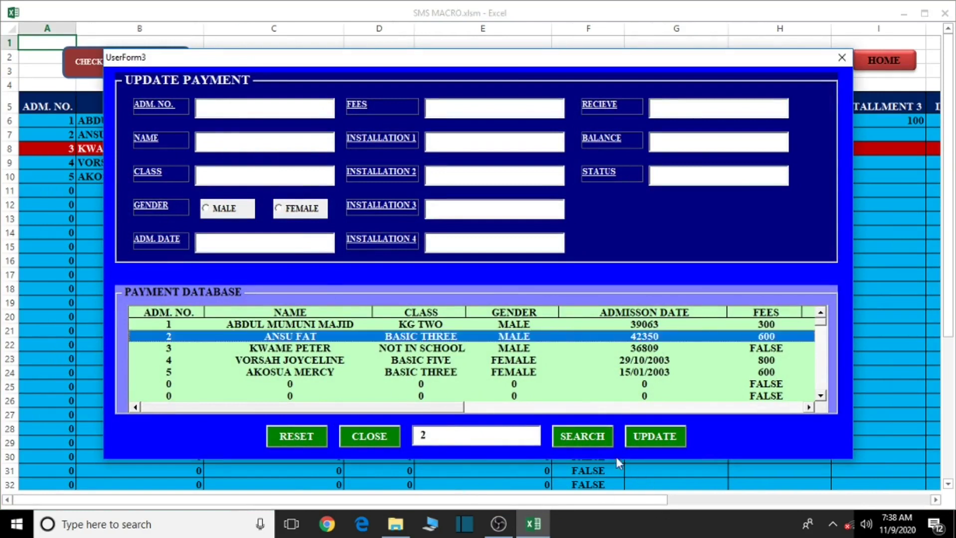
{"action": "left_click", "coordinate": [581, 441]}
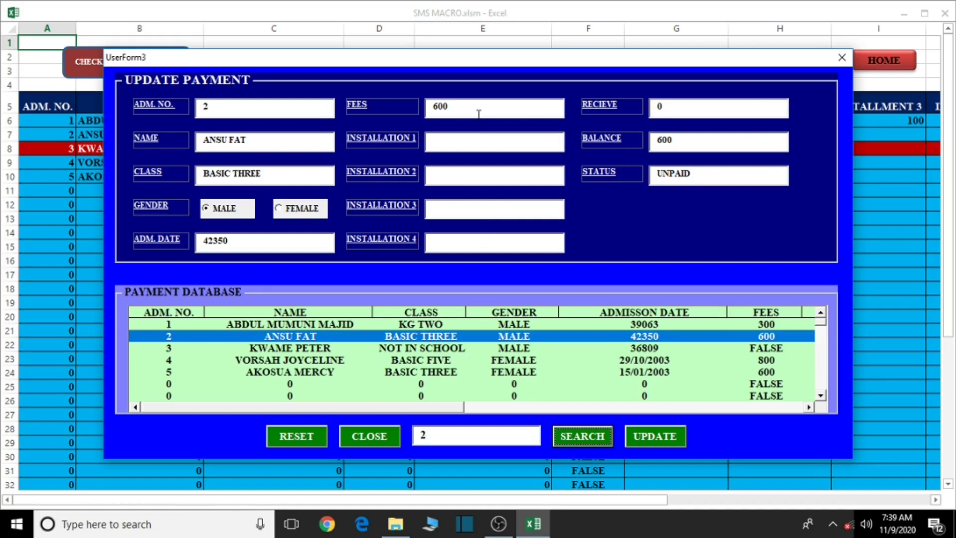
Enter installments of 200, 200 and 100 for admission 2, save, and close the form
{"action": "left_click", "coordinate": [468, 141]}
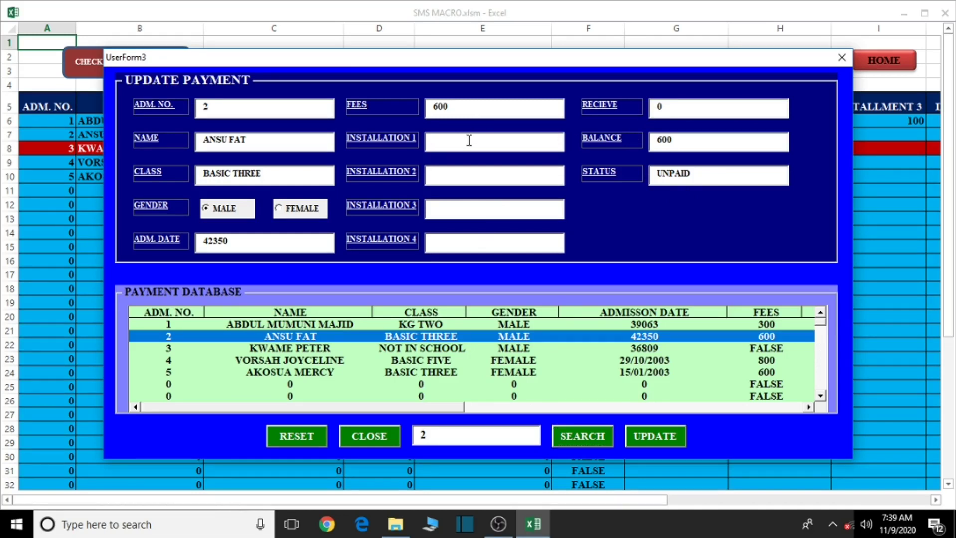
{"action": "type", "text": "200"}
{"action": "left_click", "coordinate": [443, 180]}
{"action": "type", "text": "20"}
{"action": "left_click", "coordinate": [452, 207]}
{"action": "type", "text": "1"}
{"action": "type", "text": "100"}
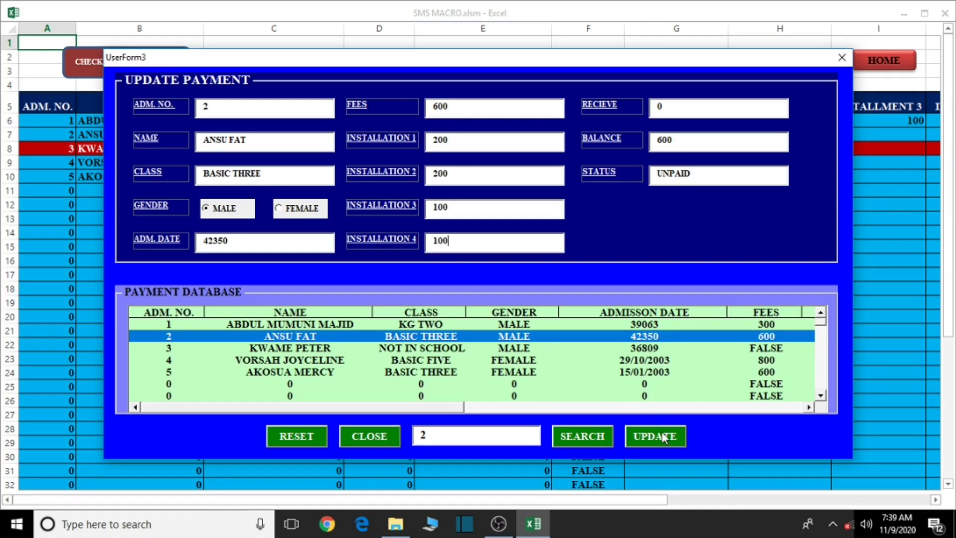
{"action": "left_click", "coordinate": [663, 437]}
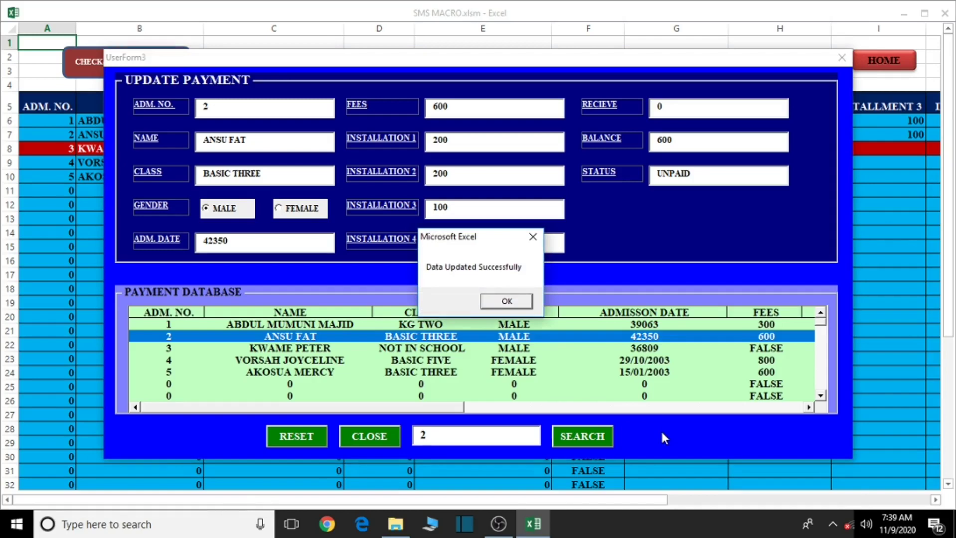
{"action": "left_click", "coordinate": [506, 301]}
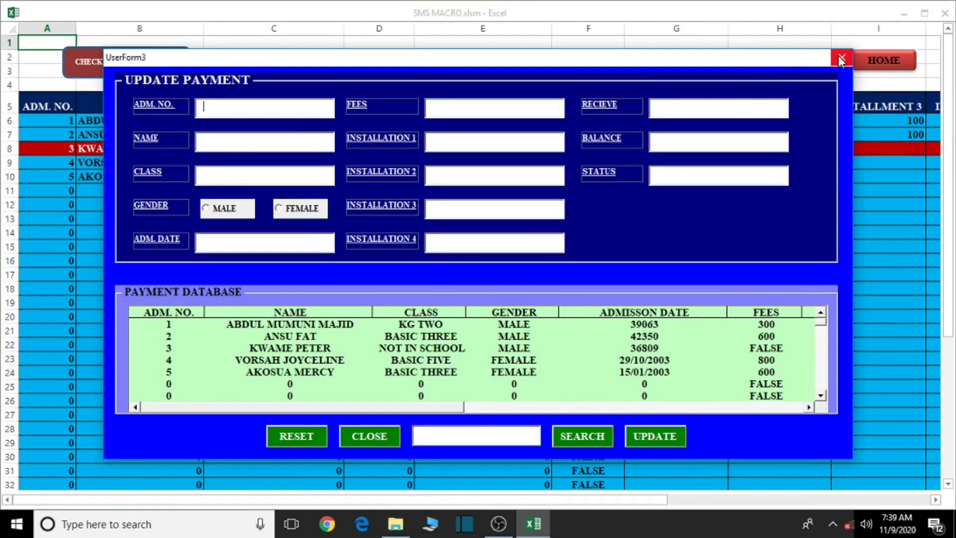
{"action": "left_click", "coordinate": [841, 60]}
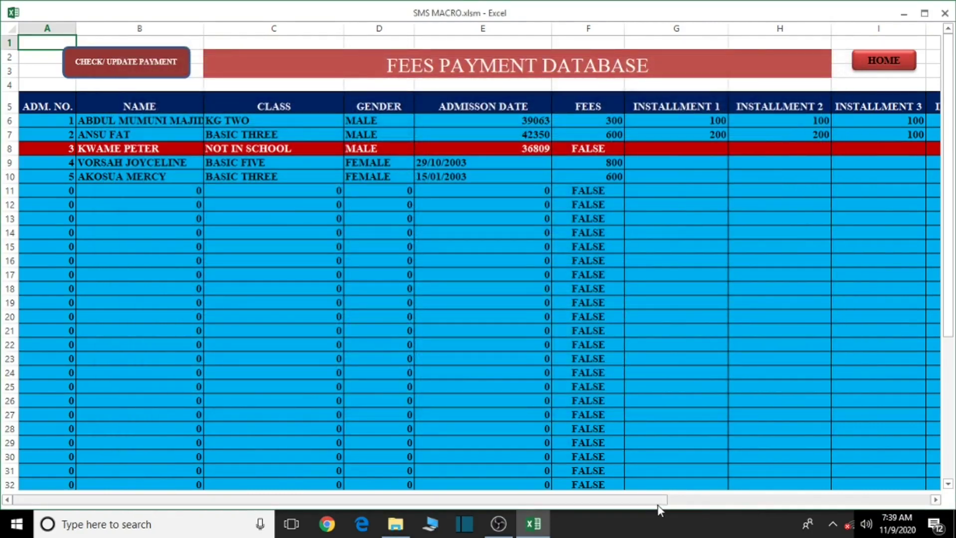
Scroll across the fees database to check admission 2's STATUS, then return to the home dashboard
{"action": "left_click_drag", "start_coordinate": [658, 504], "coordinate": [924, 486]}
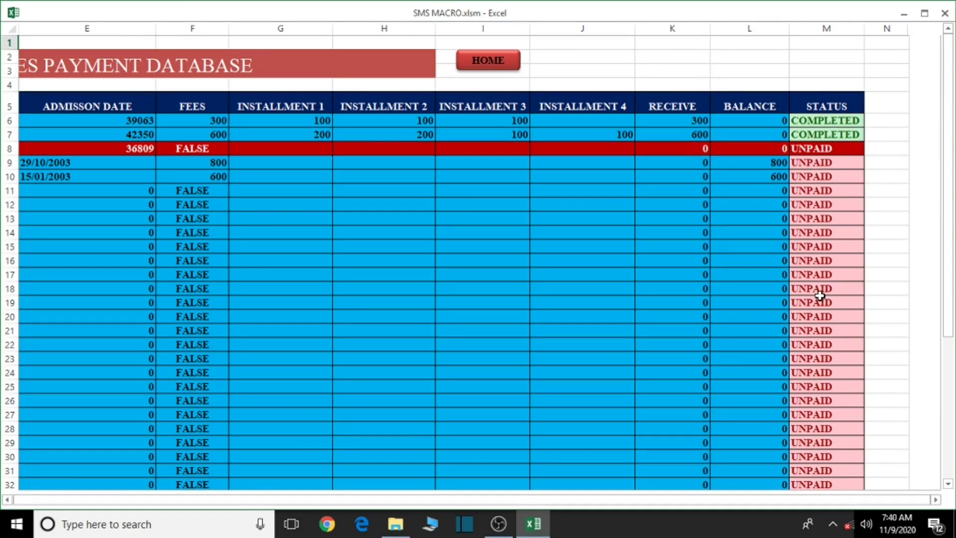
{"action": "left_click_drag", "start_coordinate": [228, 502], "coordinate": [169, 503]}
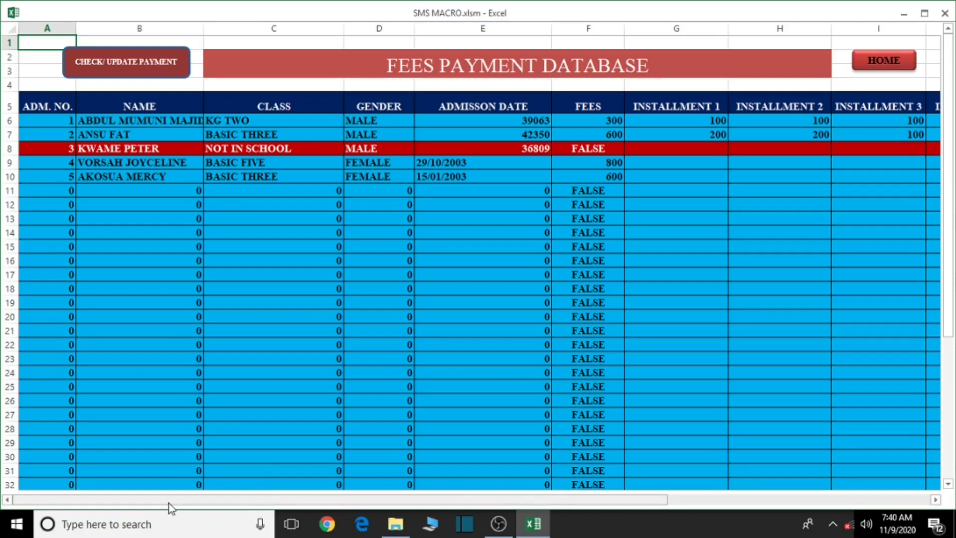
{"action": "left_click", "coordinate": [901, 62]}
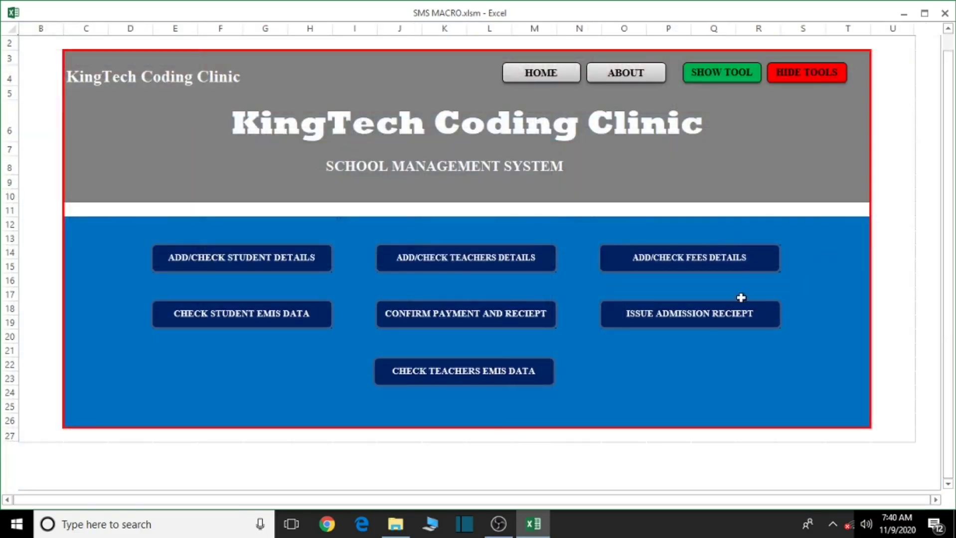
Open the official payment receipt sheet and preview admission 1's printed receipt
{"action": "left_click", "coordinate": [458, 322]}
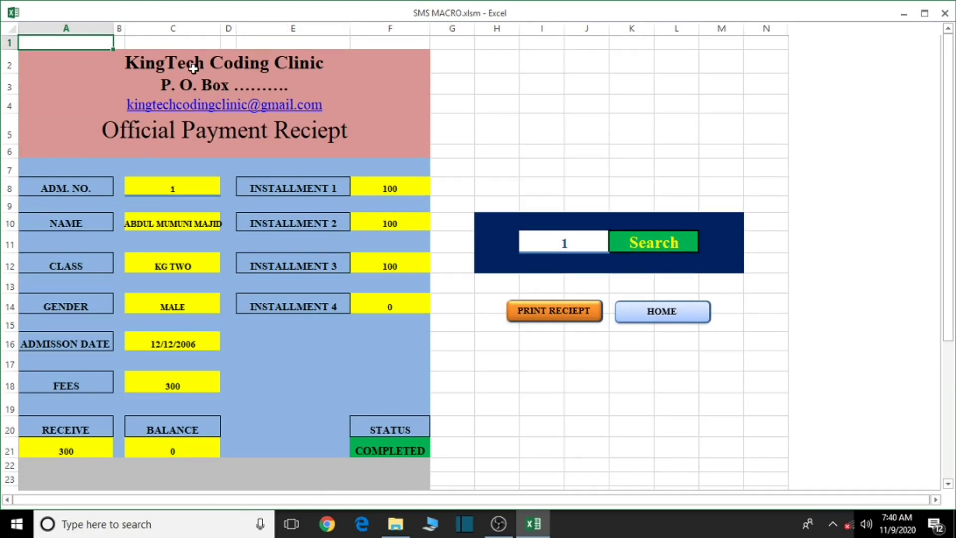
{"action": "left_click", "coordinate": [562, 312]}
{"action": "left_click", "coordinate": [511, 278]}
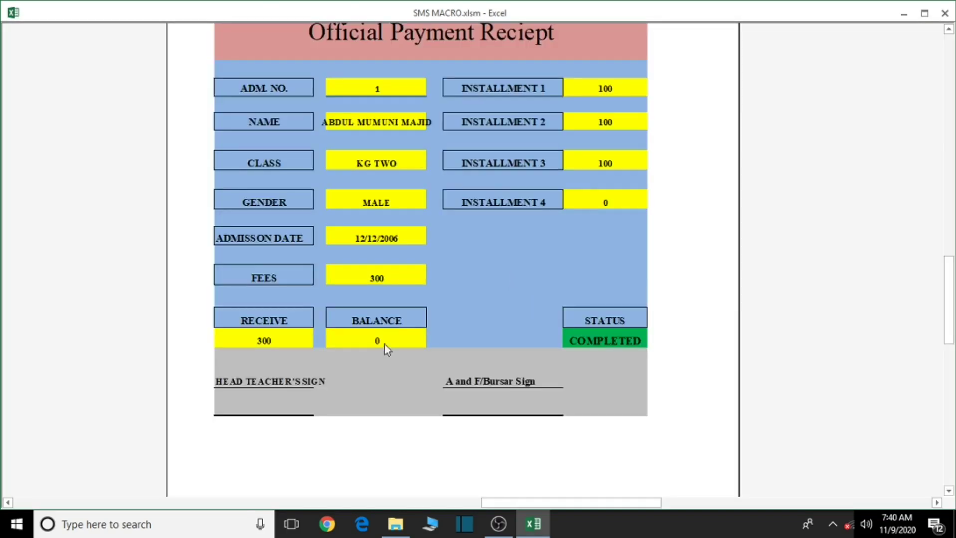
{"action": "scroll", "coordinate": [395, 328], "scroll_direction": "up", "scroll_amount": 3}
{"action": "scroll", "coordinate": [398, 346], "scroll_direction": "down", "scroll_amount": 1}
{"action": "scroll", "coordinate": [398, 346], "scroll_direction": "down", "scroll_amount": 1}
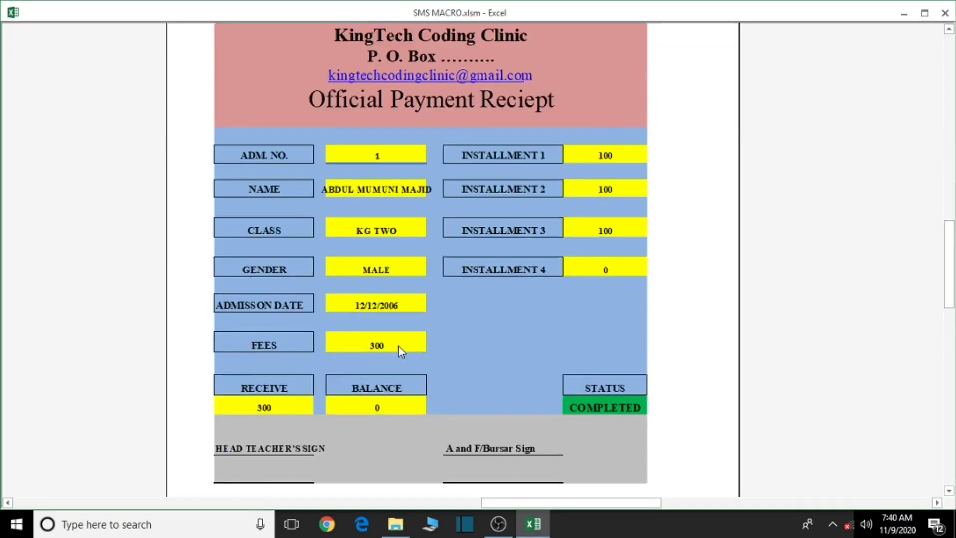
{"action": "scroll", "coordinate": [401, 345], "scroll_direction": "up", "scroll_amount": 3}
{"action": "left_click", "coordinate": [946, 14]}
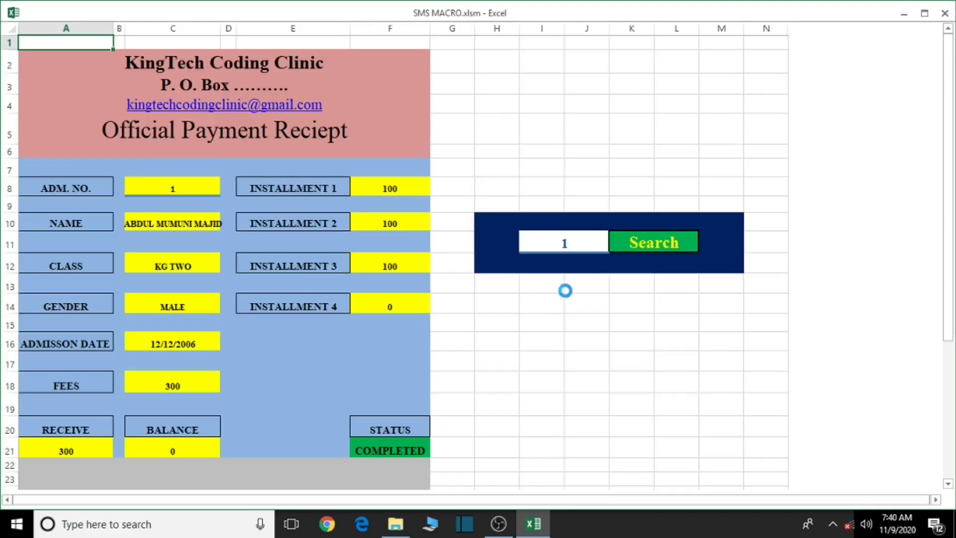
Load admission number 2 into the receipt and preview its printout
{"action": "left_click", "coordinate": [561, 245]}
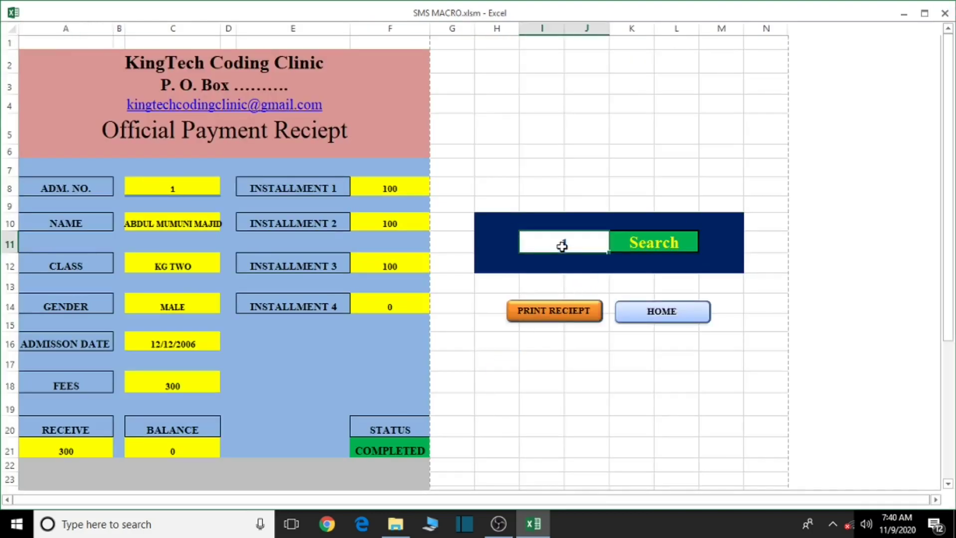
{"action": "type", "text": "2"}
{"action": "left_click", "coordinate": [661, 245]}
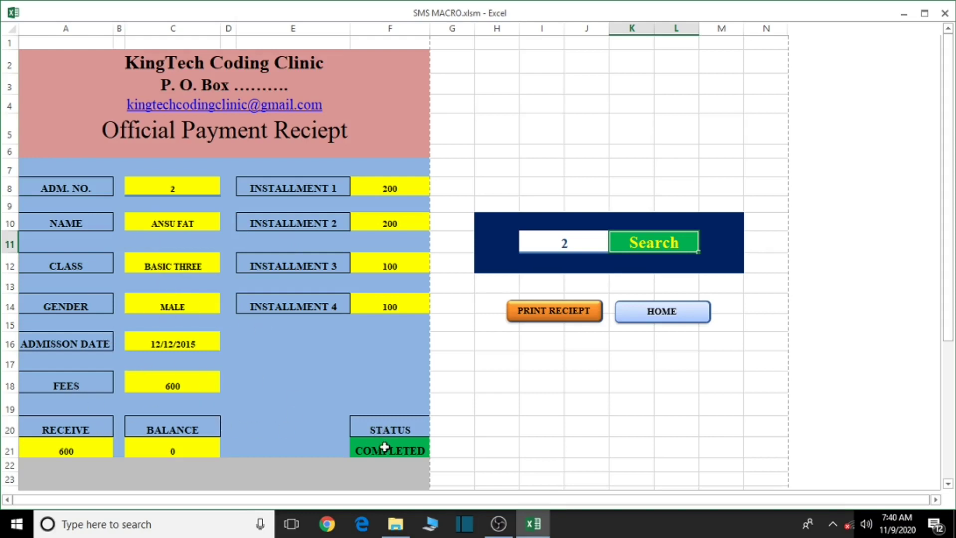
{"action": "left_click", "coordinate": [562, 319]}
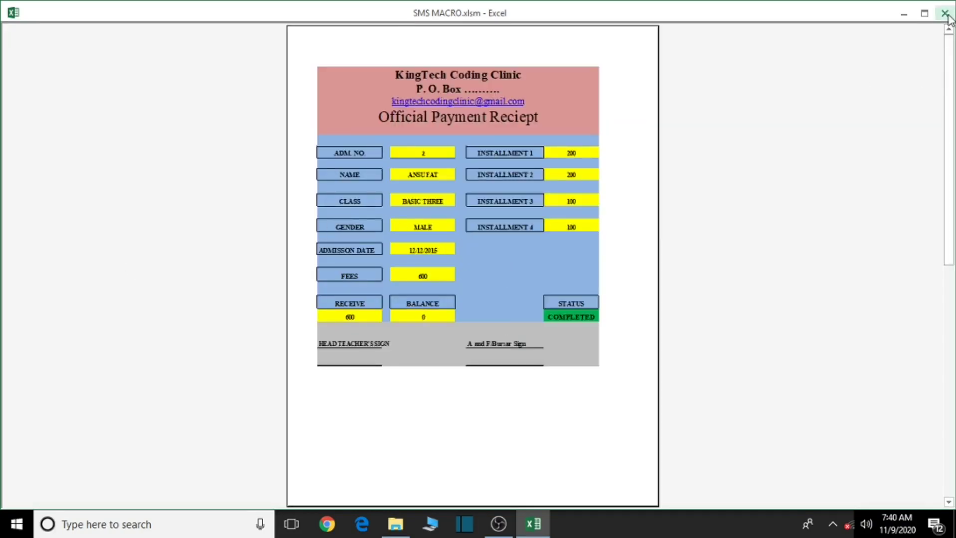
{"action": "left_click", "coordinate": [945, 14]}
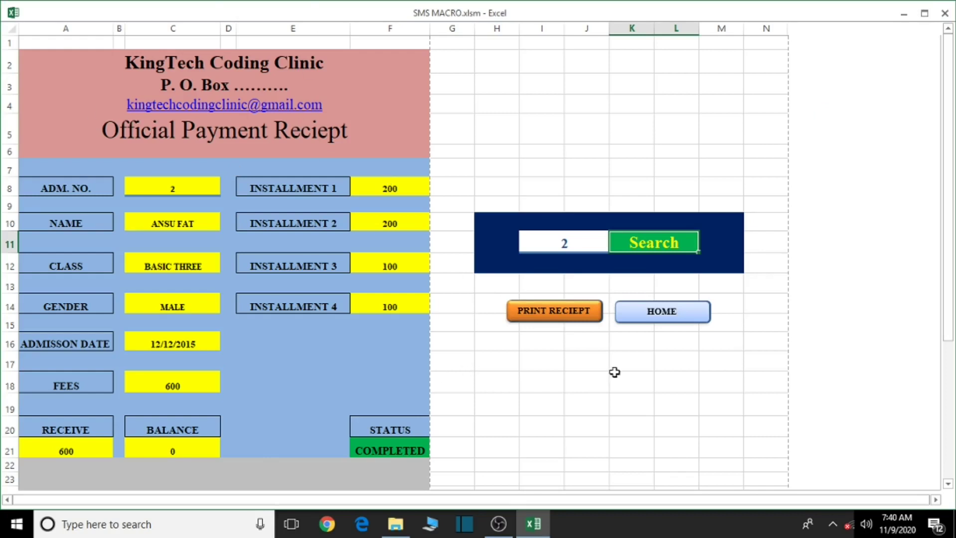
Look up the payment receipt for admission number 3
{"action": "scroll", "coordinate": [404, 439], "scroll_direction": "down", "scroll_amount": 1}
{"action": "scroll", "coordinate": [403, 440], "scroll_direction": "up", "scroll_amount": 1}
{"action": "left_click", "coordinate": [563, 242]}
{"action": "key", "text": "BackSpace"}
{"action": "type", "text": "3"}
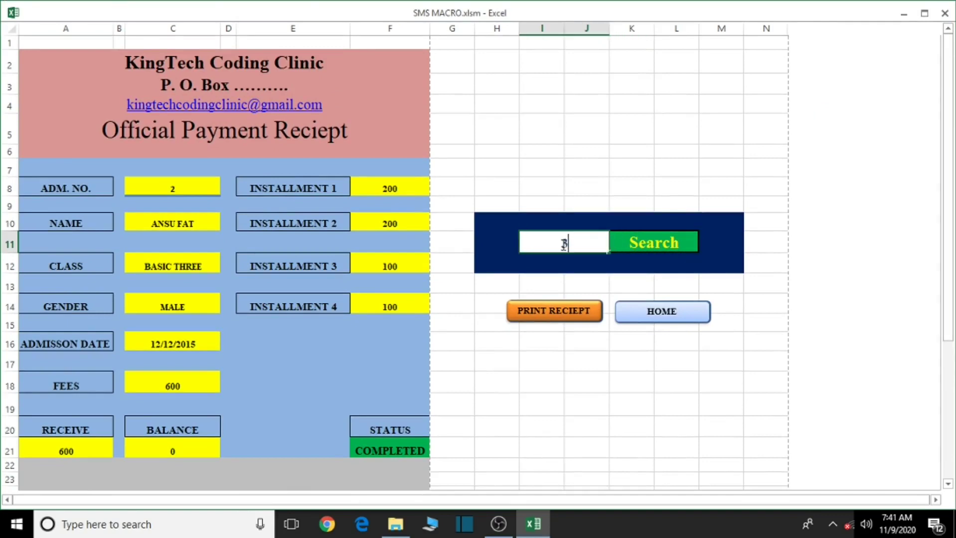
{"action": "left_click", "coordinate": [682, 242]}
{"action": "scroll", "coordinate": [434, 436], "scroll_direction": "down", "scroll_amount": 1}
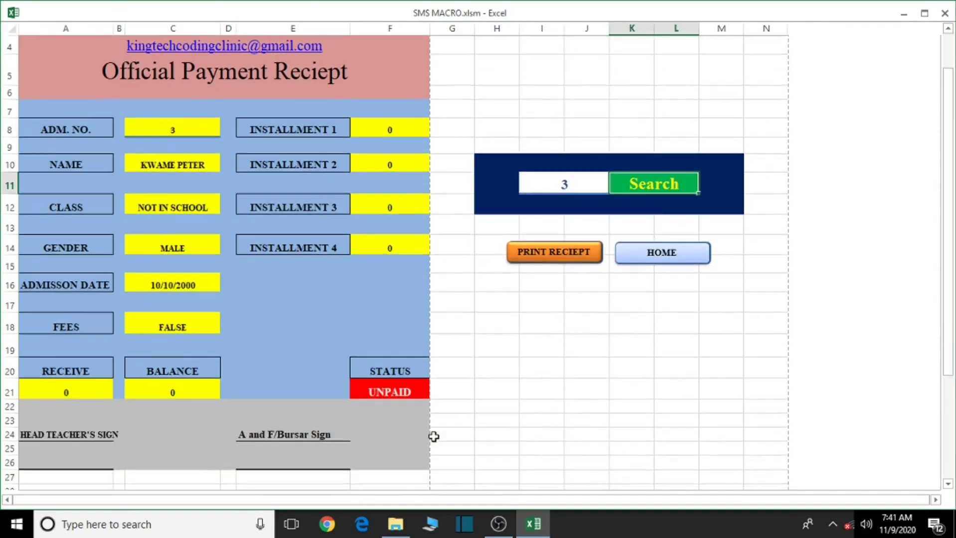
{"action": "scroll", "coordinate": [434, 437], "scroll_direction": "up", "scroll_amount": 1}
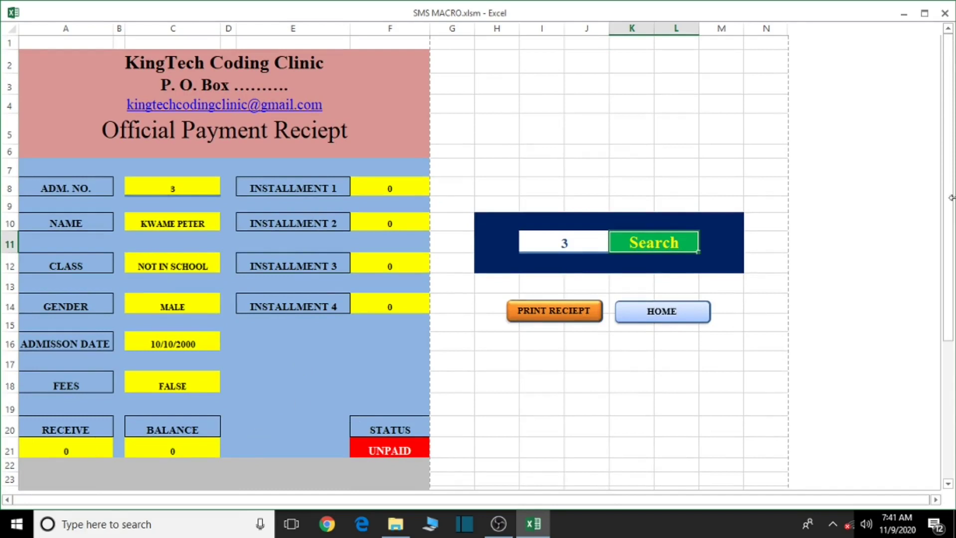
Look up the receipts for admission numbers 4 and then 2, and return to the home dashboard
{"action": "left_click", "coordinate": [573, 245]}
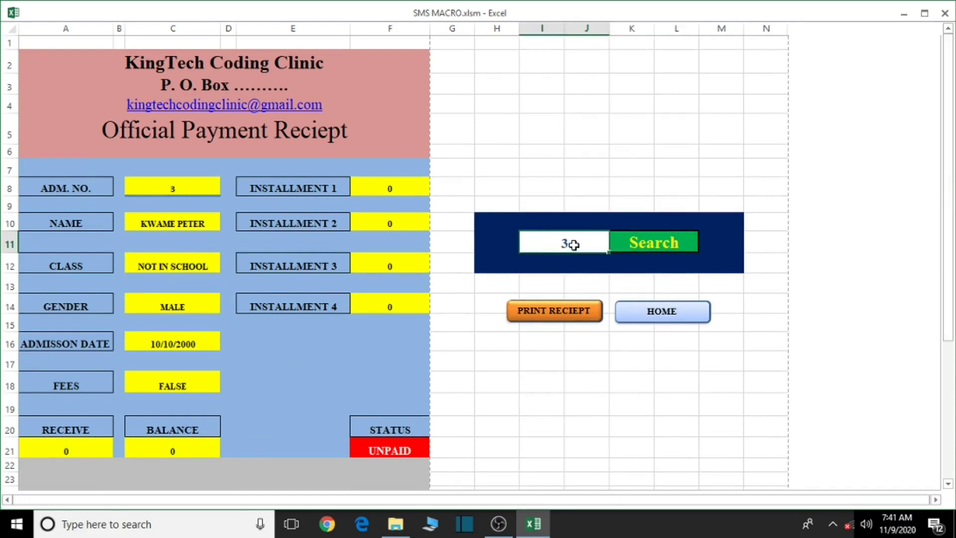
{"action": "type", "text": "4"}
{"action": "left_click", "coordinate": [636, 241]}
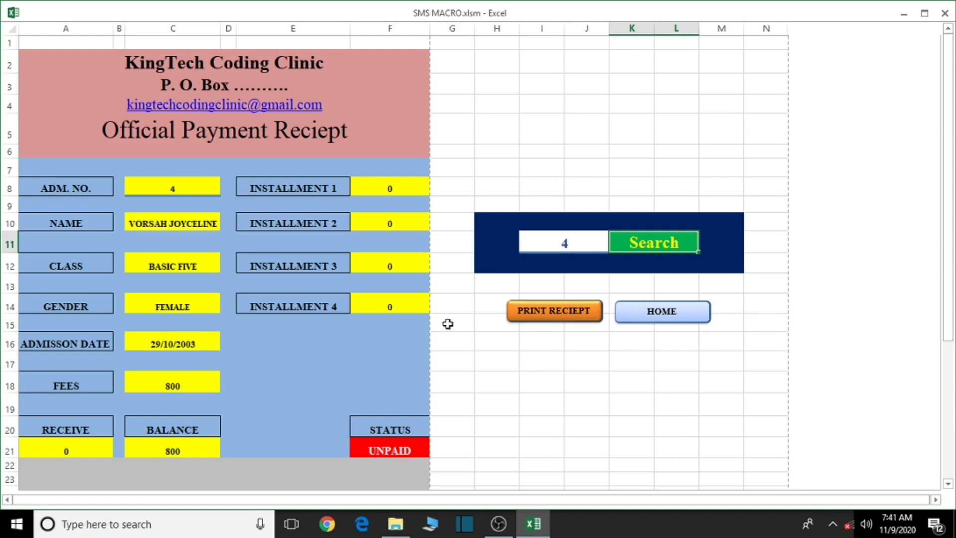
{"action": "left_click", "coordinate": [565, 245]}
{"action": "key", "text": "Delete"}
{"action": "type", "text": "2"}
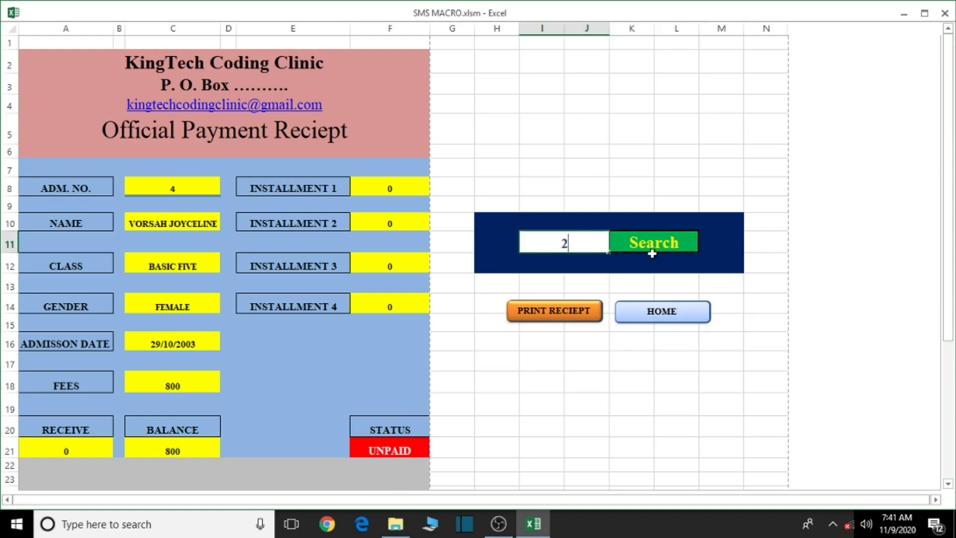
{"action": "left_click", "coordinate": [655, 246]}
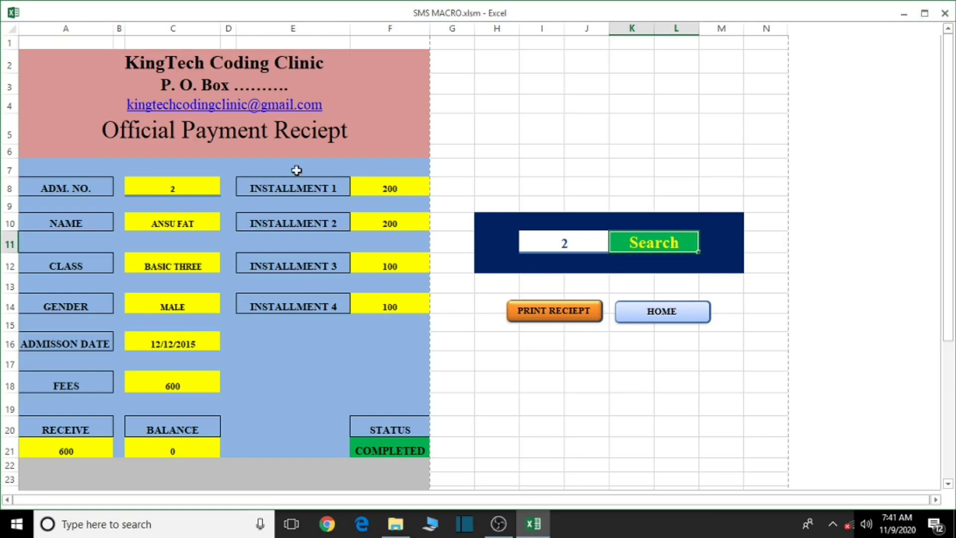
{"action": "left_click", "coordinate": [662, 313]}
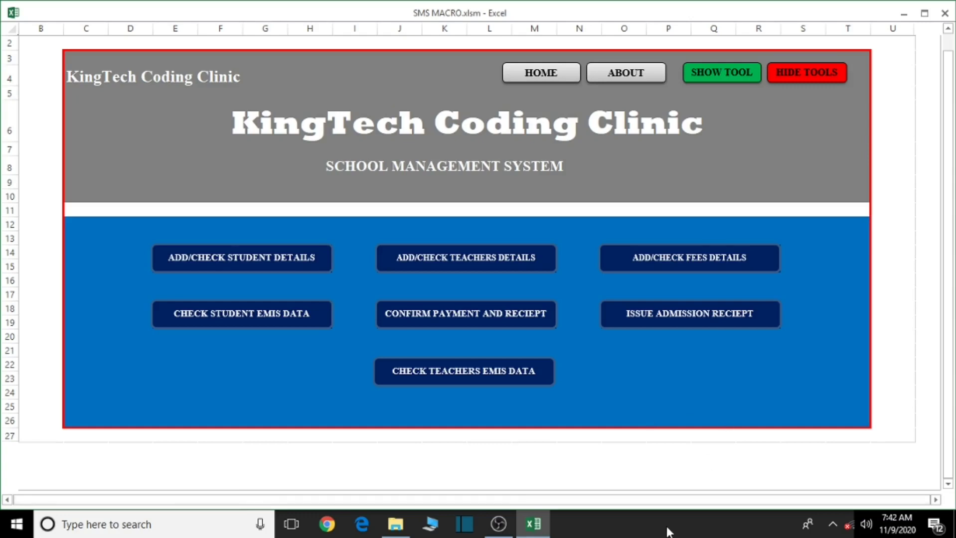
Save the workbook with Ctrl+S, close Excel, and open TEACHERS EMIS DATA.docx, accepting the SQL prompt
{"action": "key", "text": "ctrl+s"}
{"action": "left_click", "coordinate": [451, 297]}
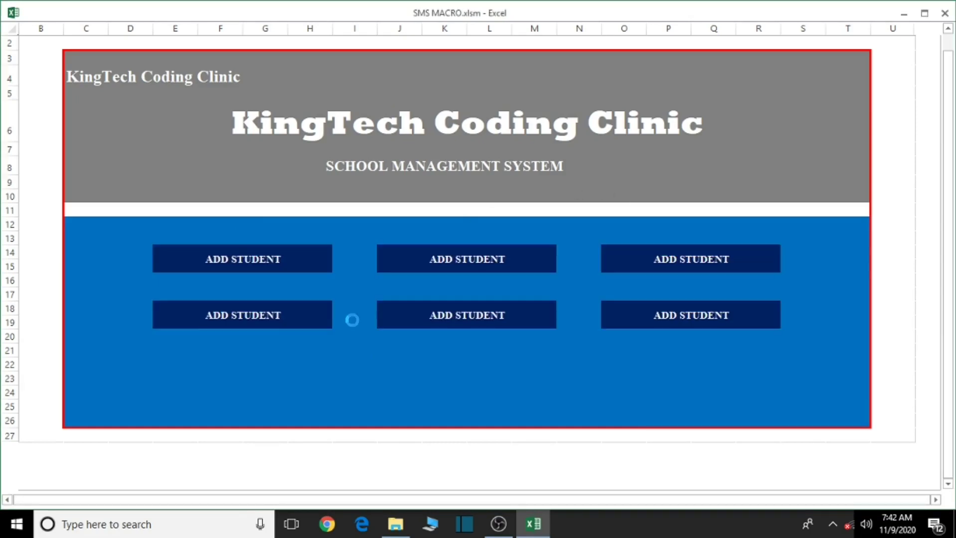
{"action": "left_click", "coordinate": [945, 19]}
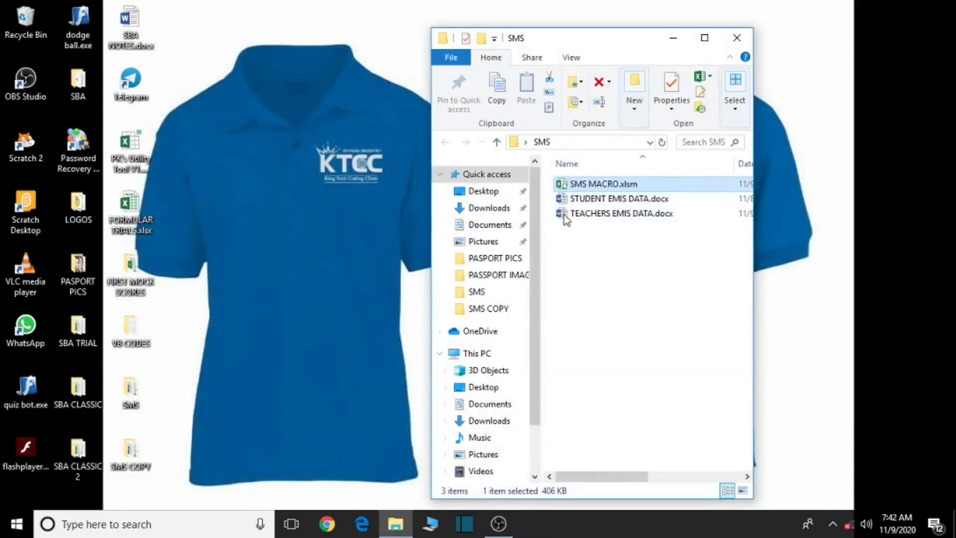
{"action": "left_click", "coordinate": [616, 216]}
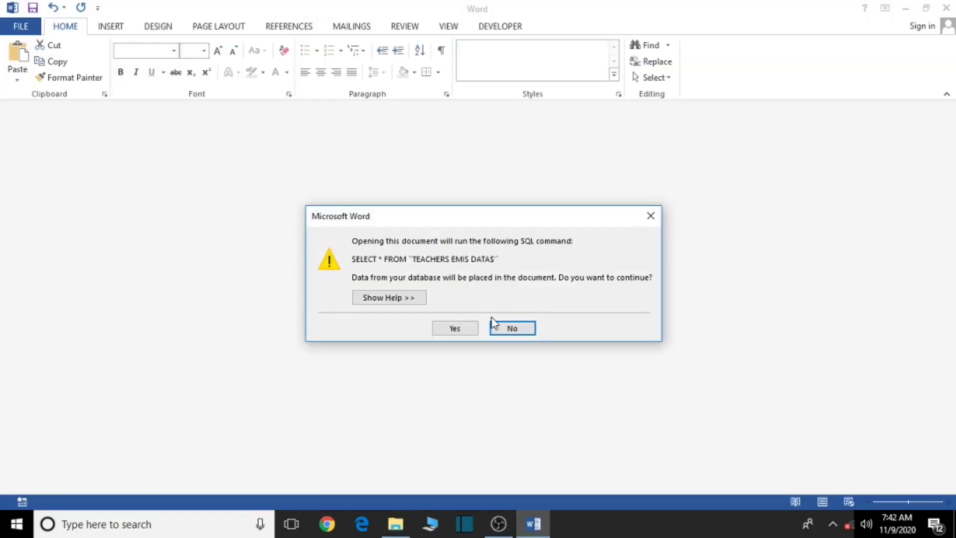
{"action": "left_click", "coordinate": [492, 325]}
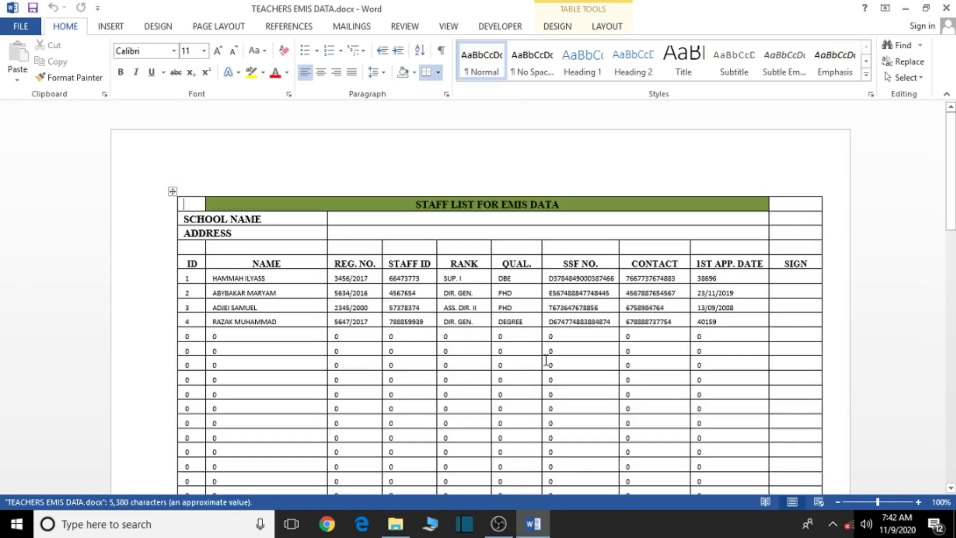
Scroll through the TEACHERS EMIS DATA document to review its staff list
{"action": "scroll", "coordinate": [529, 371], "scroll_direction": "down", "scroll_amount": 1}
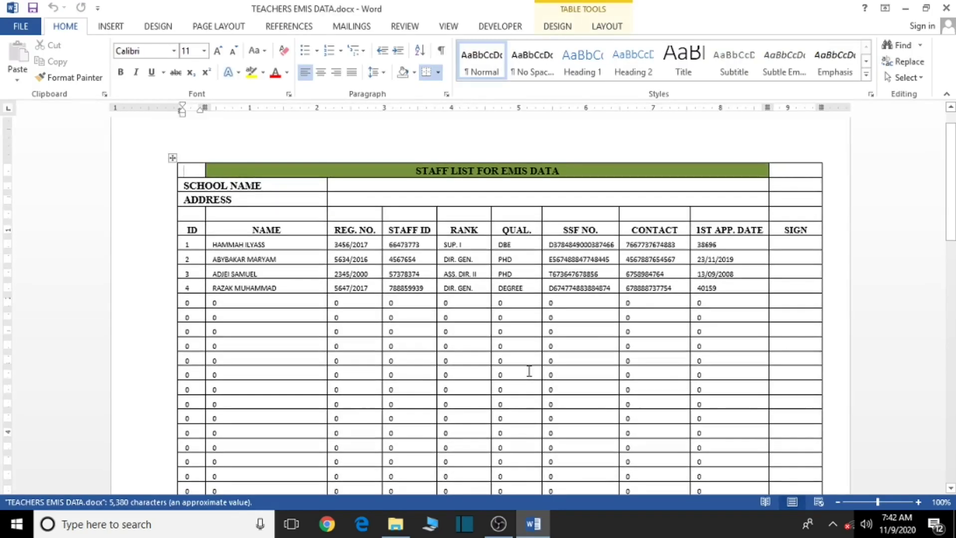
{"action": "scroll", "coordinate": [455, 354], "scroll_direction": "up", "scroll_amount": 1}
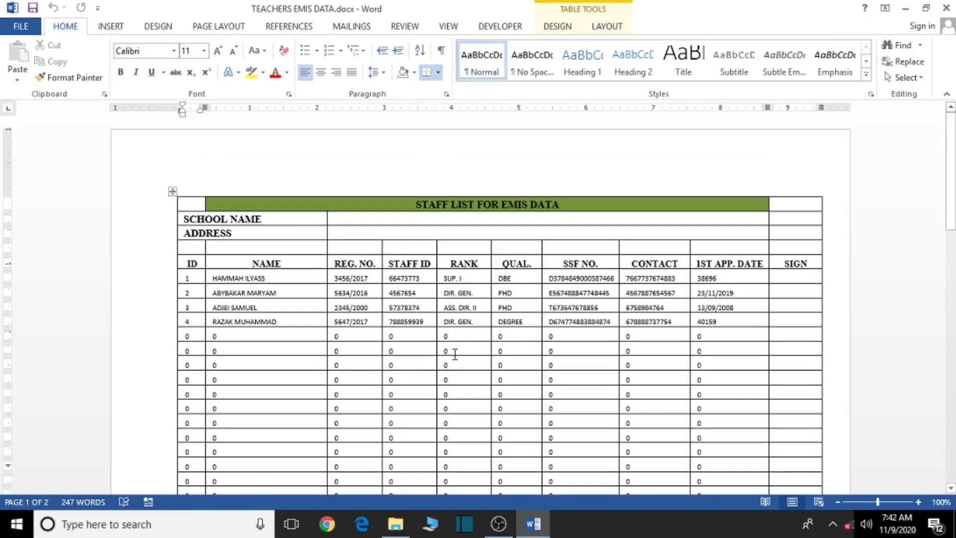
{"action": "scroll", "coordinate": [651, 367], "scroll_direction": "down", "scroll_amount": 5}
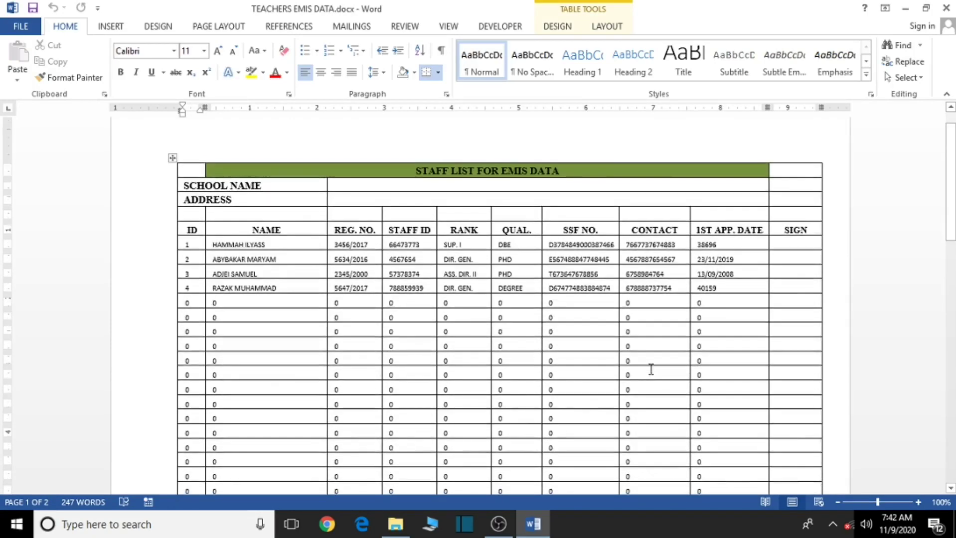
{"action": "scroll", "coordinate": [650, 369], "scroll_direction": "up", "scroll_amount": 5}
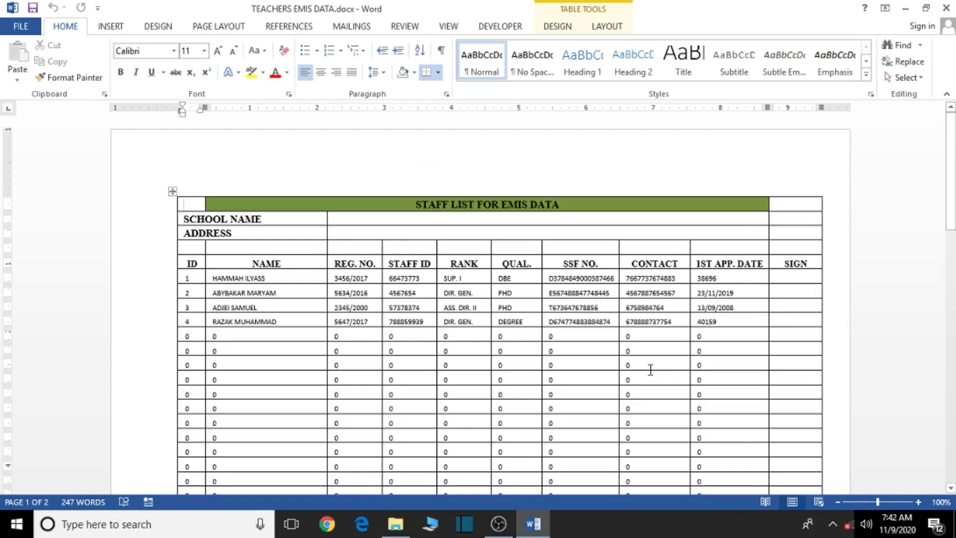
{"action": "scroll", "coordinate": [649, 373], "scroll_direction": "down", "scroll_amount": 4}
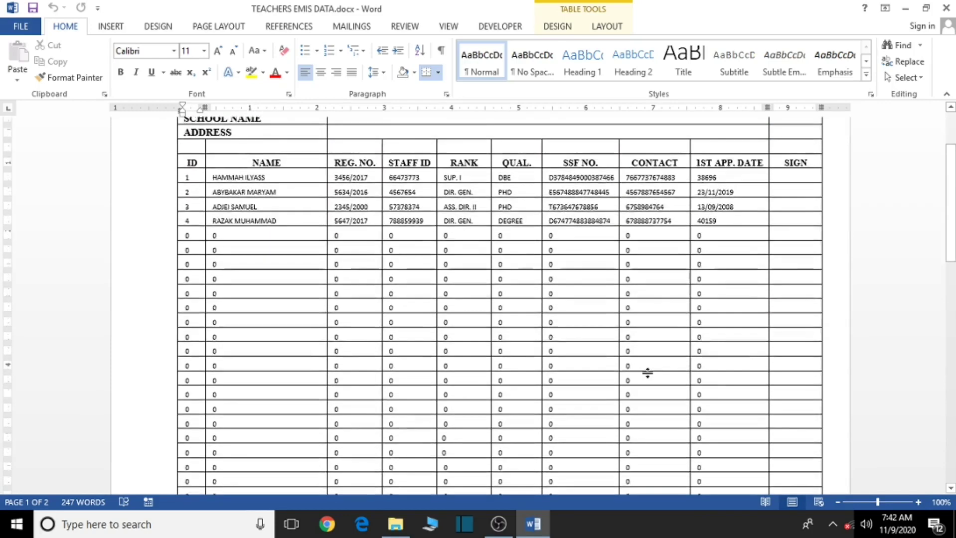
{"action": "scroll", "coordinate": [649, 374], "scroll_direction": "up", "scroll_amount": 4}
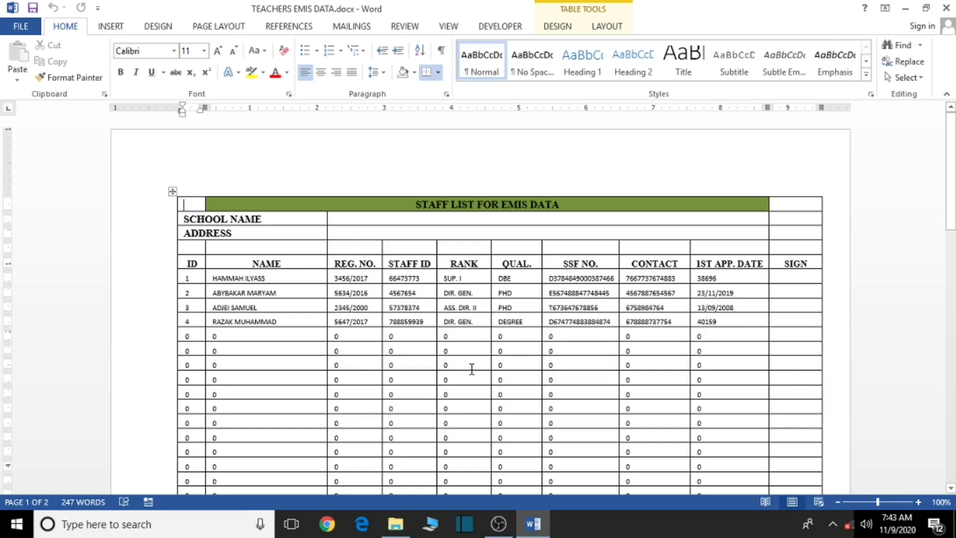
{"action": "scroll", "coordinate": [471, 369], "scroll_direction": "down", "scroll_amount": 6}
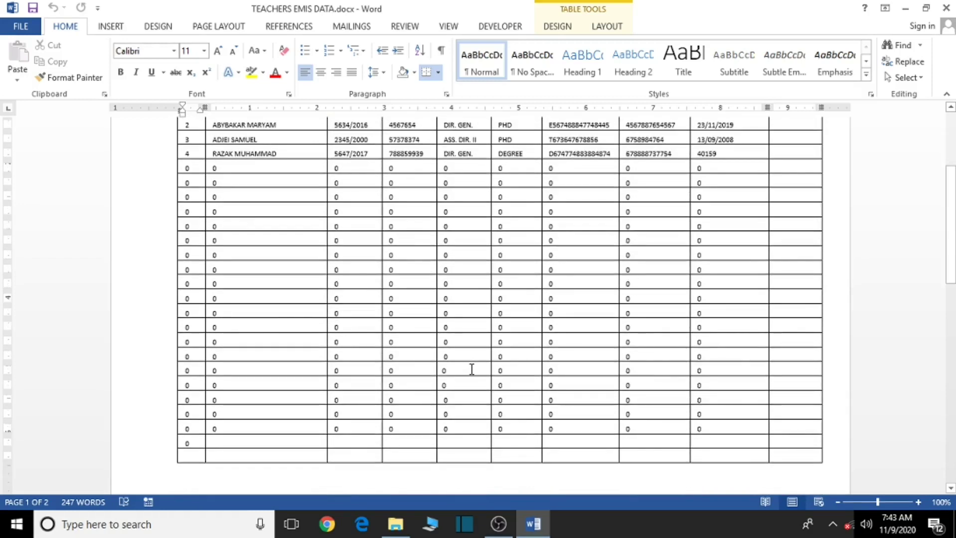
{"action": "scroll", "coordinate": [472, 370], "scroll_direction": "up", "scroll_amount": 6}
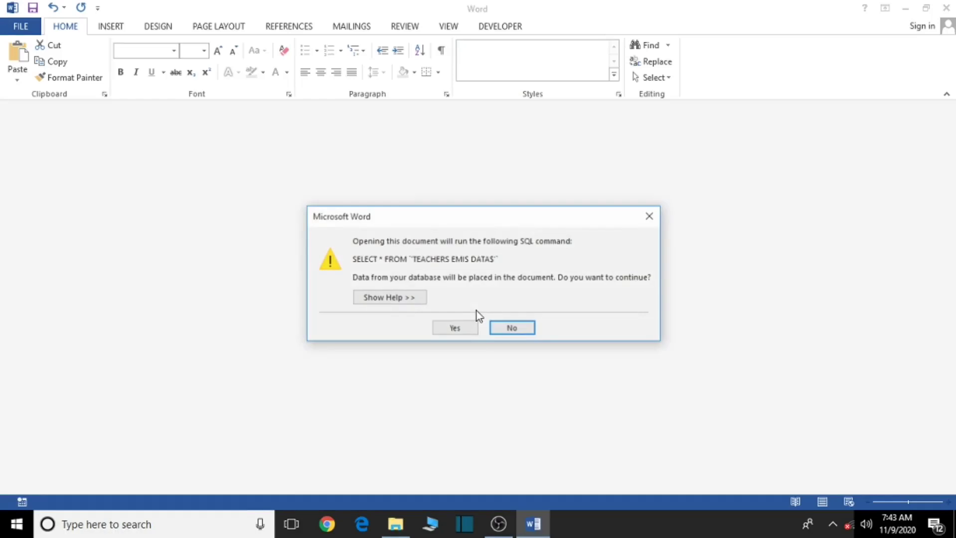
Accept loading the staff data and check COUNTS shows 3 male, 1 female, 4 total
{"action": "left_click", "coordinate": [468, 327]}
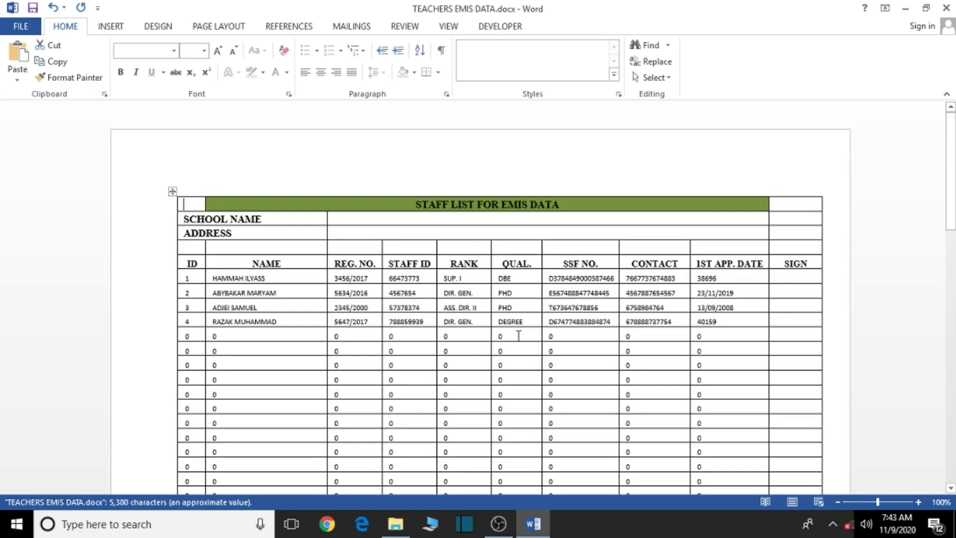
{"action": "scroll", "coordinate": [478, 349], "scroll_direction": "down", "scroll_amount": 15}
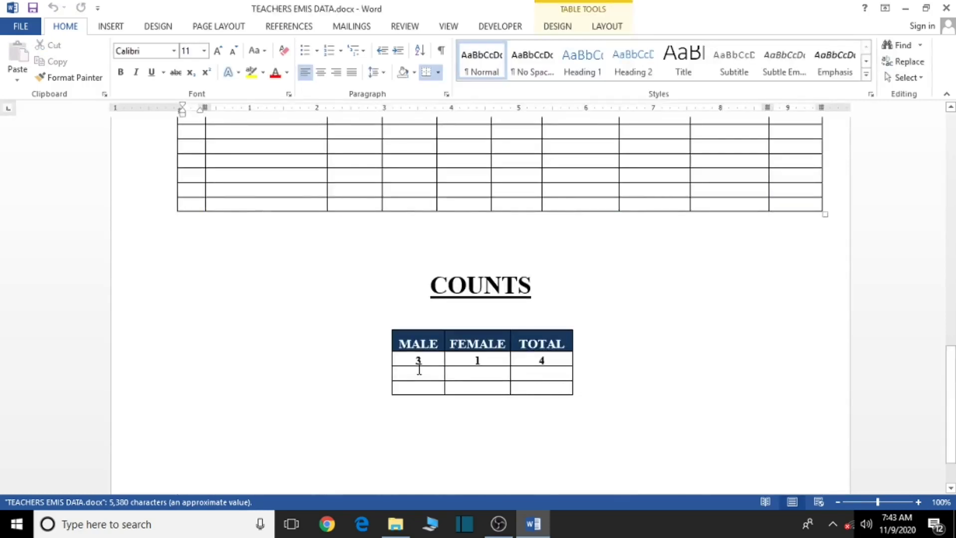
{"action": "scroll", "coordinate": [566, 357], "scroll_direction": "up", "scroll_amount": 1}
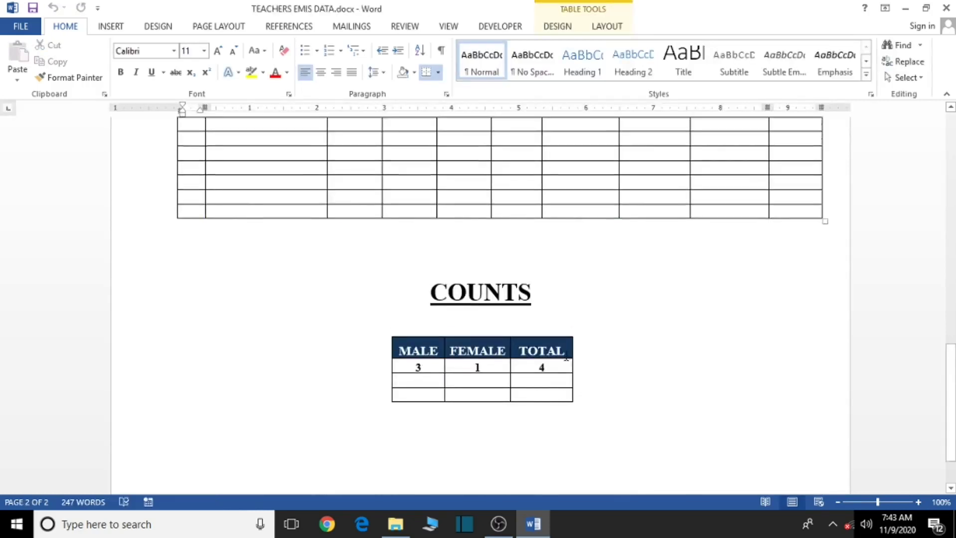
{"action": "scroll", "coordinate": [565, 356], "scroll_direction": "up", "scroll_amount": 15}
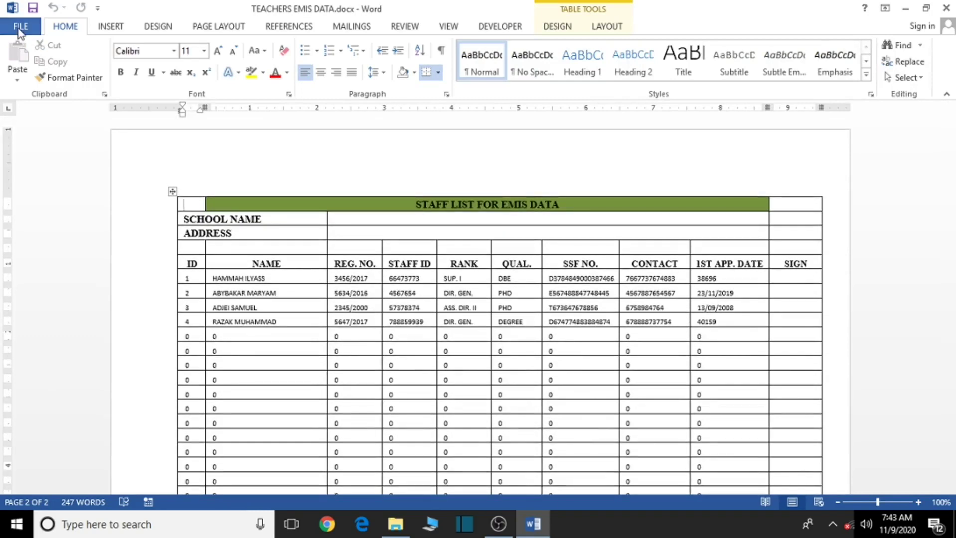
Save TEACHERS EMIS DATA to the Desktop as PDF (*.pdf) via File > Save As
{"action": "left_click", "coordinate": [20, 28]}
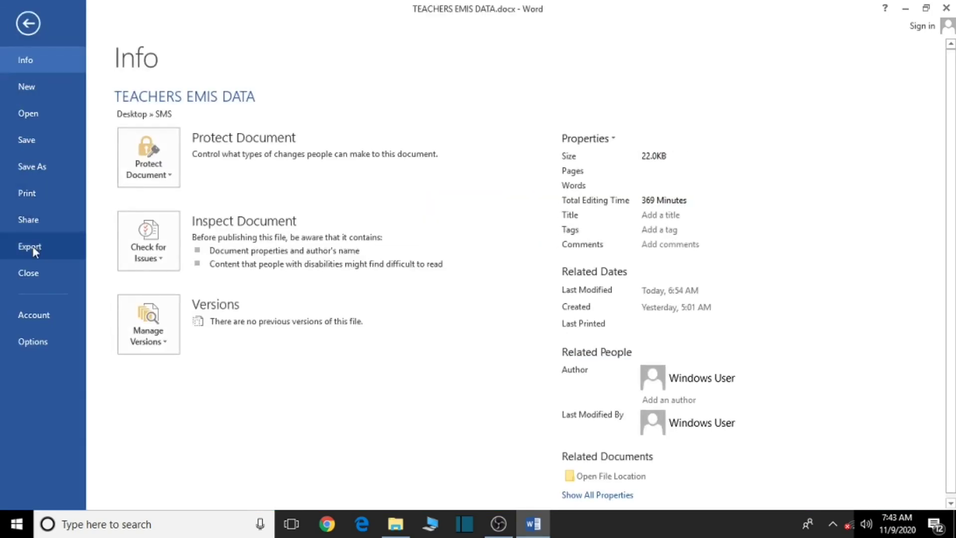
{"action": "left_click", "coordinate": [32, 137]}
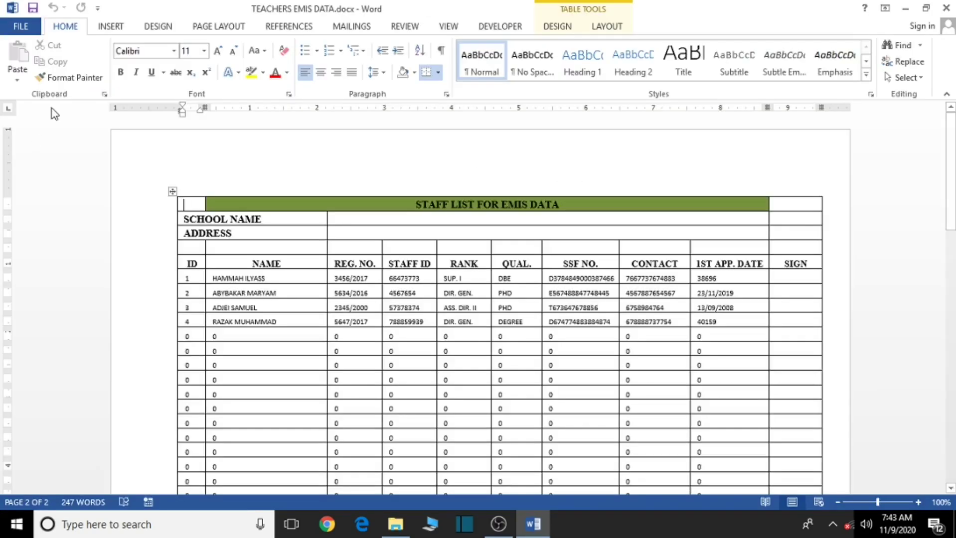
{"action": "left_click", "coordinate": [20, 26]}
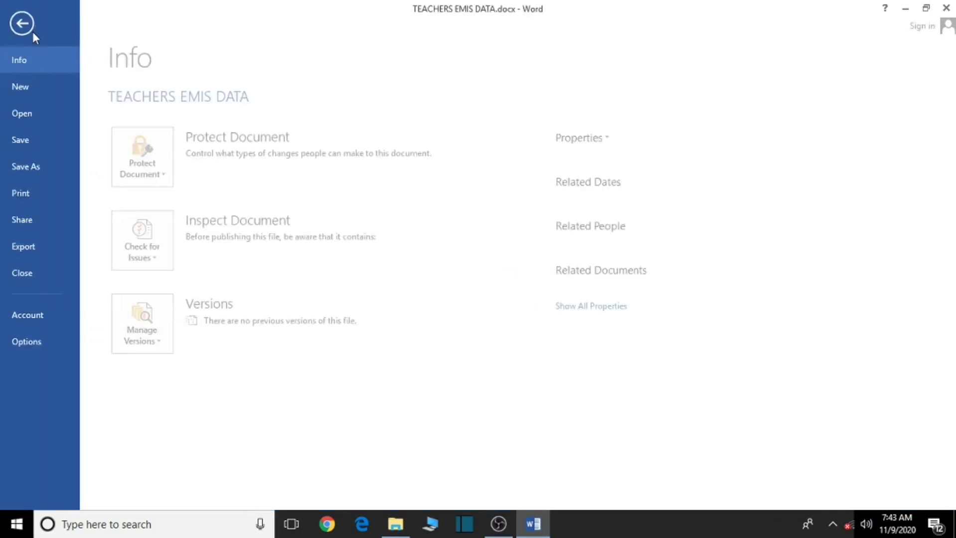
{"action": "left_click", "coordinate": [41, 170]}
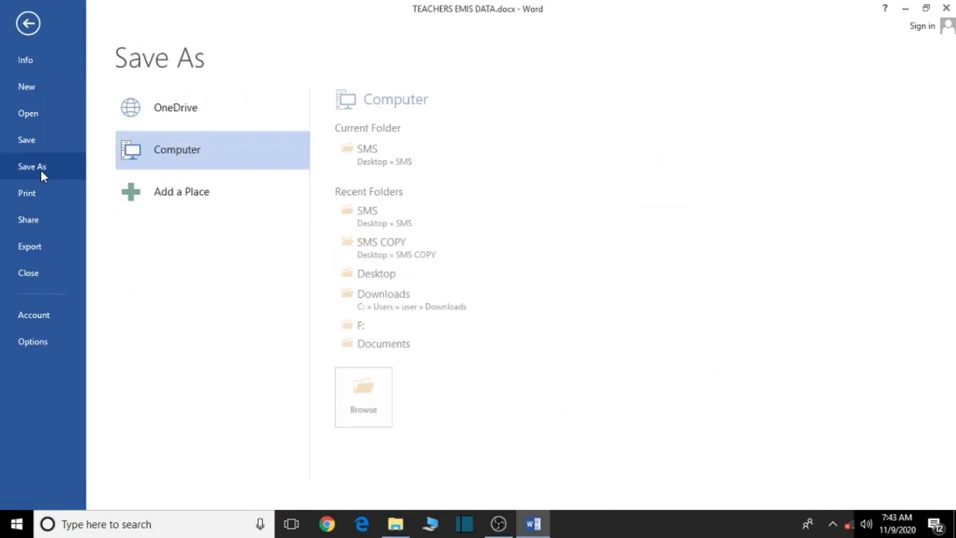
{"action": "left_click", "coordinate": [379, 164]}
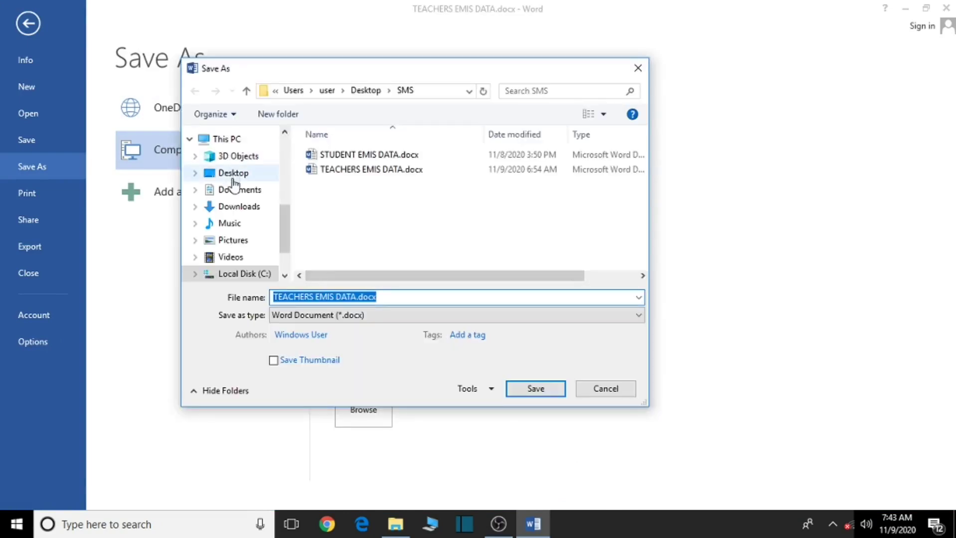
{"action": "left_click", "coordinate": [235, 176]}
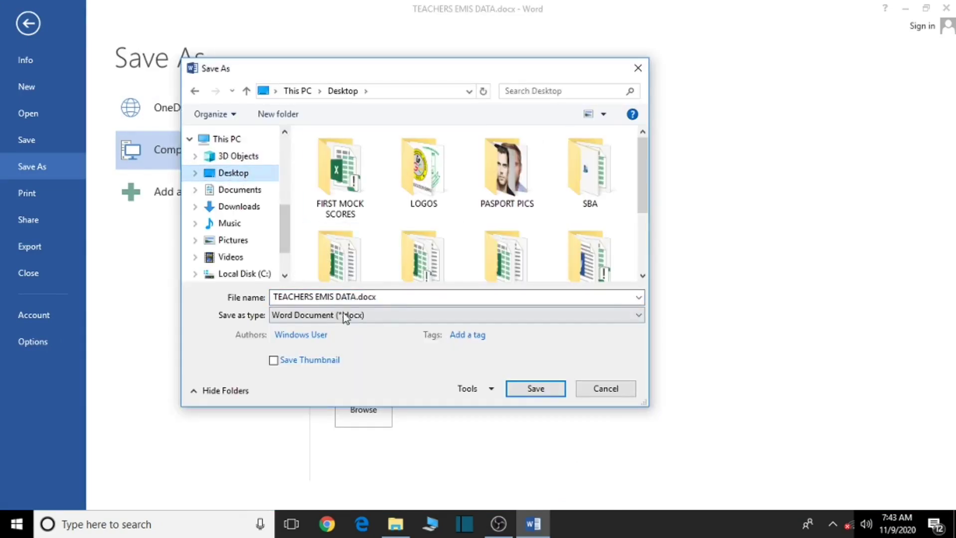
{"action": "left_click", "coordinate": [320, 316]}
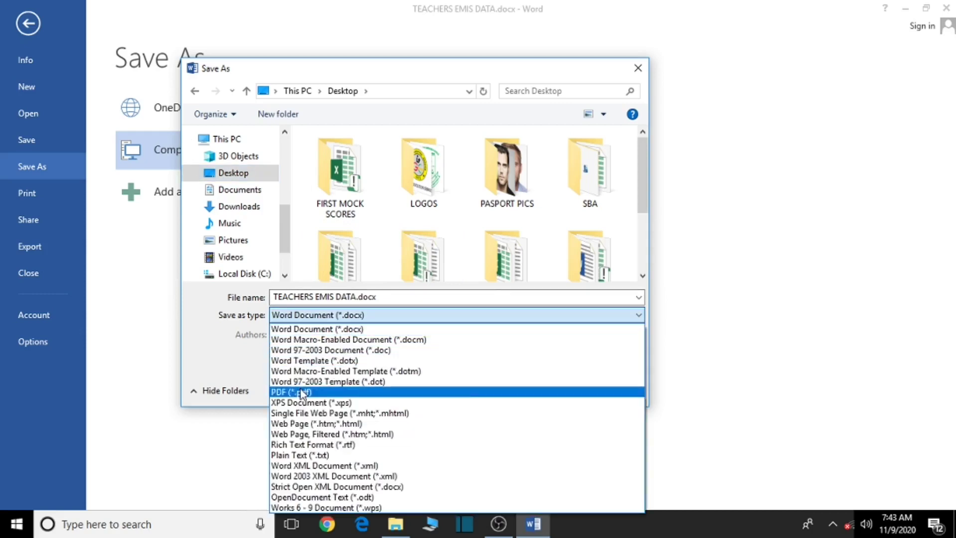
{"action": "left_click", "coordinate": [301, 391]}
{"action": "left_click", "coordinate": [524, 427]}
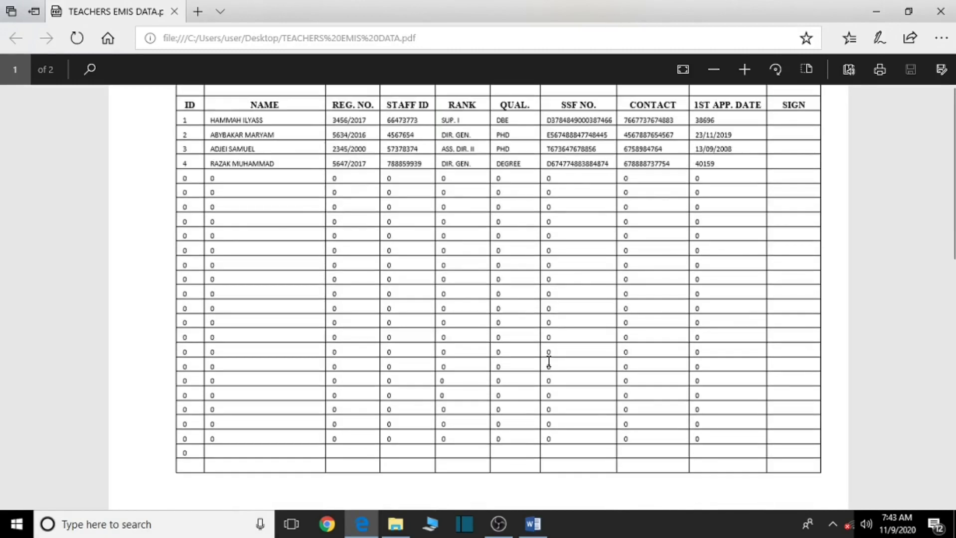
Scroll to the top of the STAFF LIST FOR EMIS DATA table, then close the PDF viewer
{"action": "scroll", "coordinate": [549, 361], "scroll_direction": "up", "scroll_amount": 2}
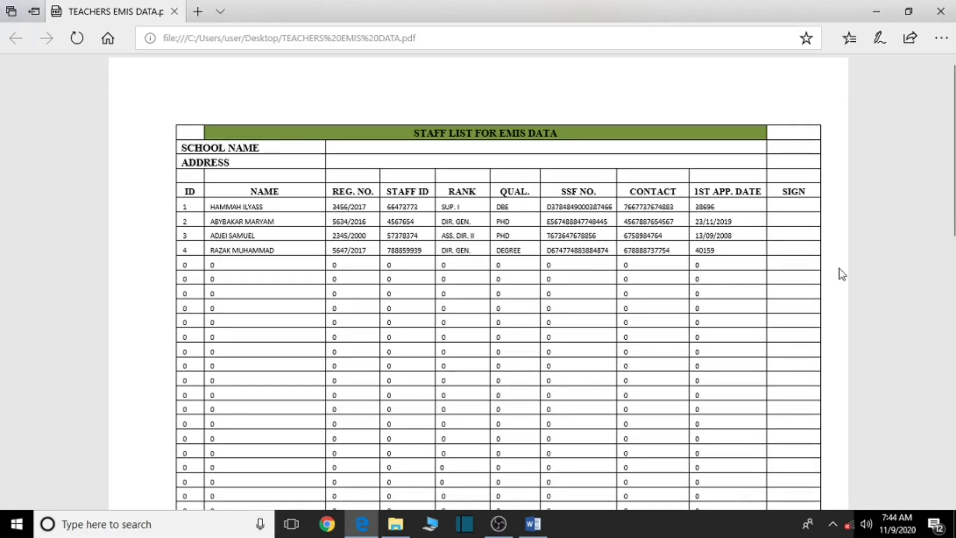
{"action": "left_click", "coordinate": [940, 11]}
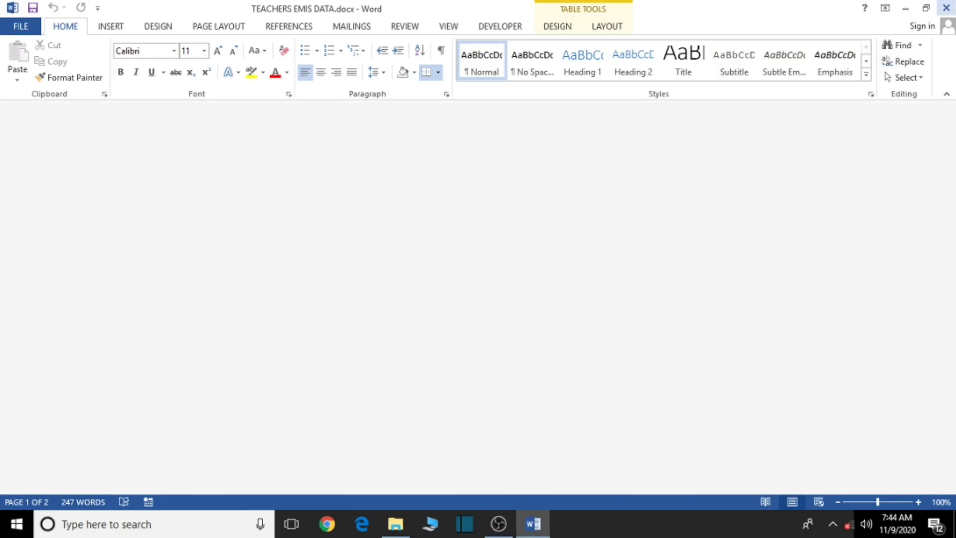
Close the teachers EMIS document and open STUDENT EMIS DATA.docx, accepting the database data prompt
{"action": "left_click", "coordinate": [945, 7]}
{"action": "double_click", "coordinate": [605, 202]}
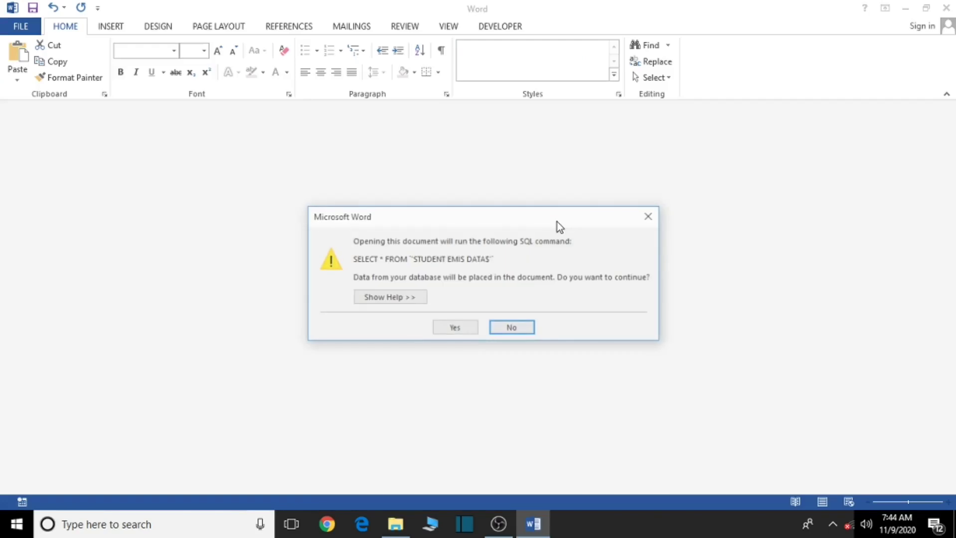
{"action": "left_click", "coordinate": [454, 329]}
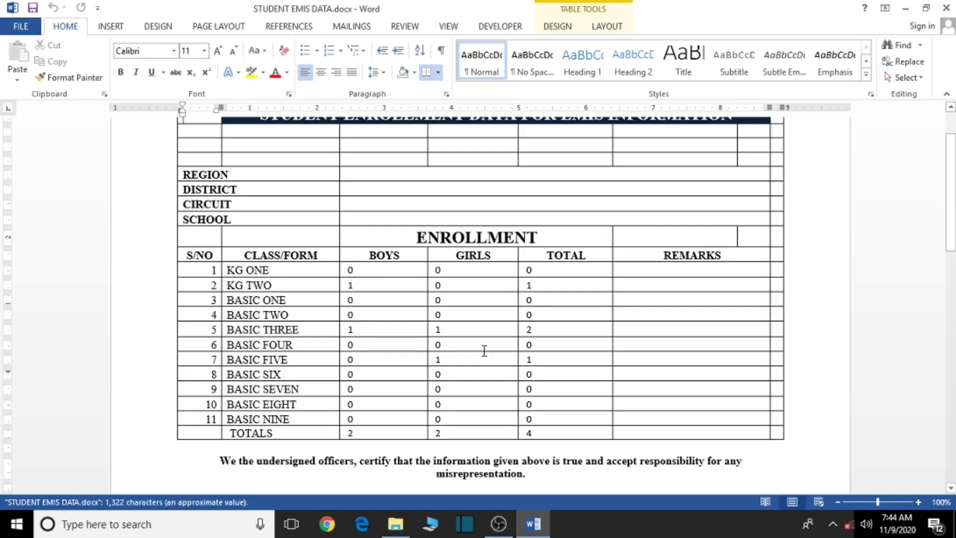
Scroll through the merged enrollment table showing 2 boys, 2 girls and 4 pupils in total
{"action": "scroll", "coordinate": [483, 350], "scroll_direction": "down", "scroll_amount": 1}
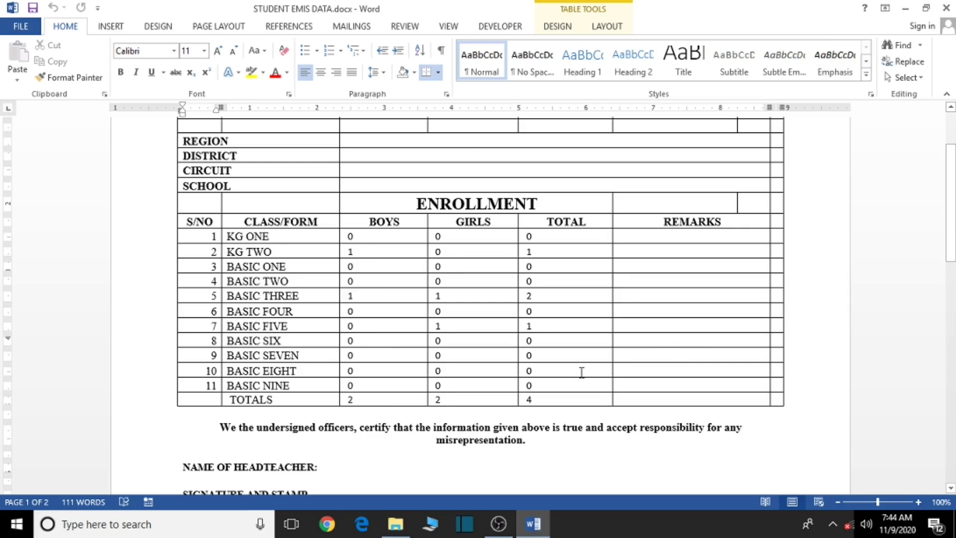
{"action": "scroll", "coordinate": [573, 379], "scroll_direction": "up", "scroll_amount": 3}
{"action": "scroll", "coordinate": [530, 392], "scroll_direction": "down", "scroll_amount": 1}
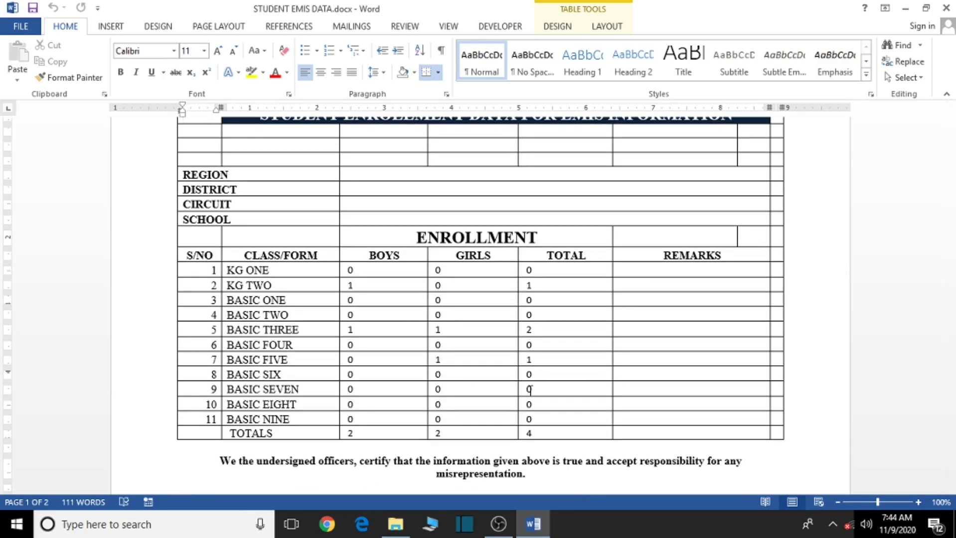
{"action": "scroll", "coordinate": [530, 390], "scroll_direction": "up", "scroll_amount": 1}
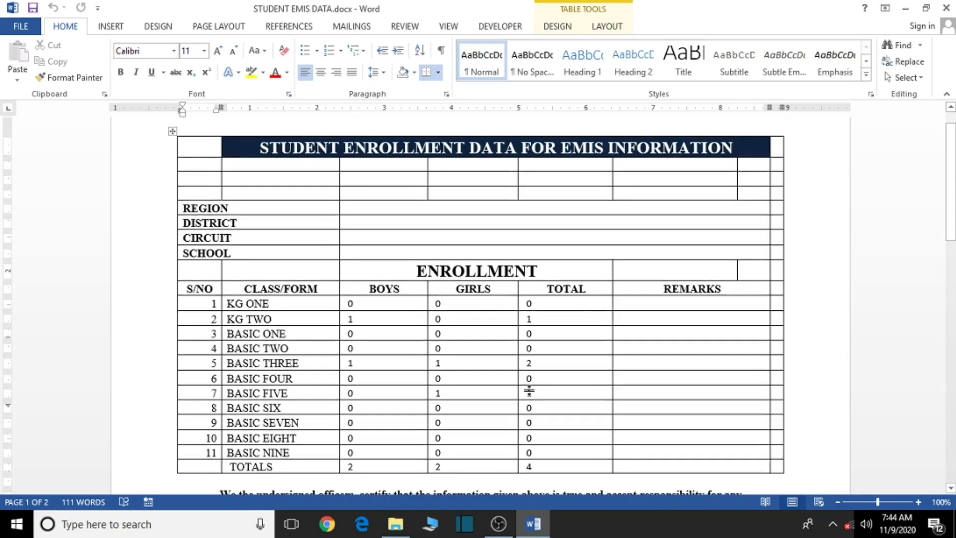
{"action": "scroll", "coordinate": [530, 391], "scroll_direction": "up", "scroll_amount": 1}
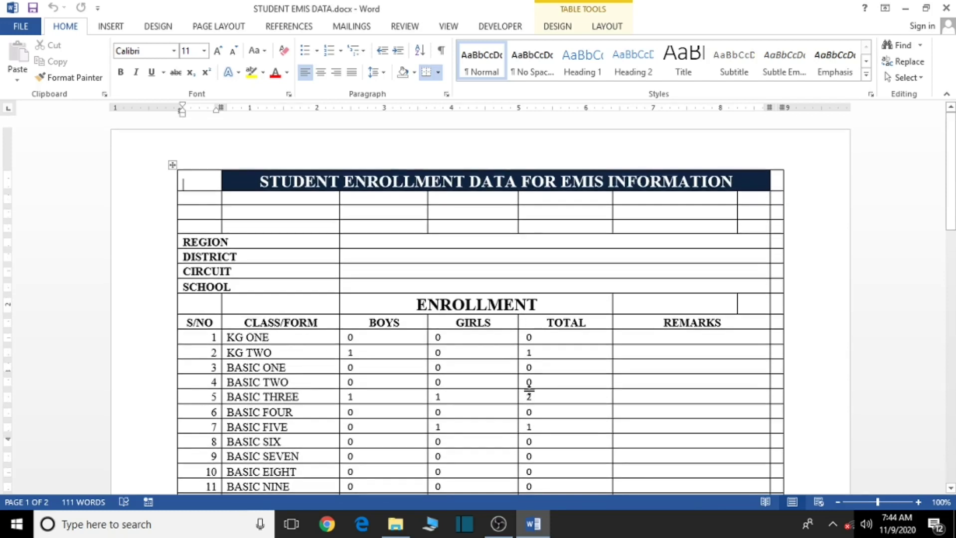